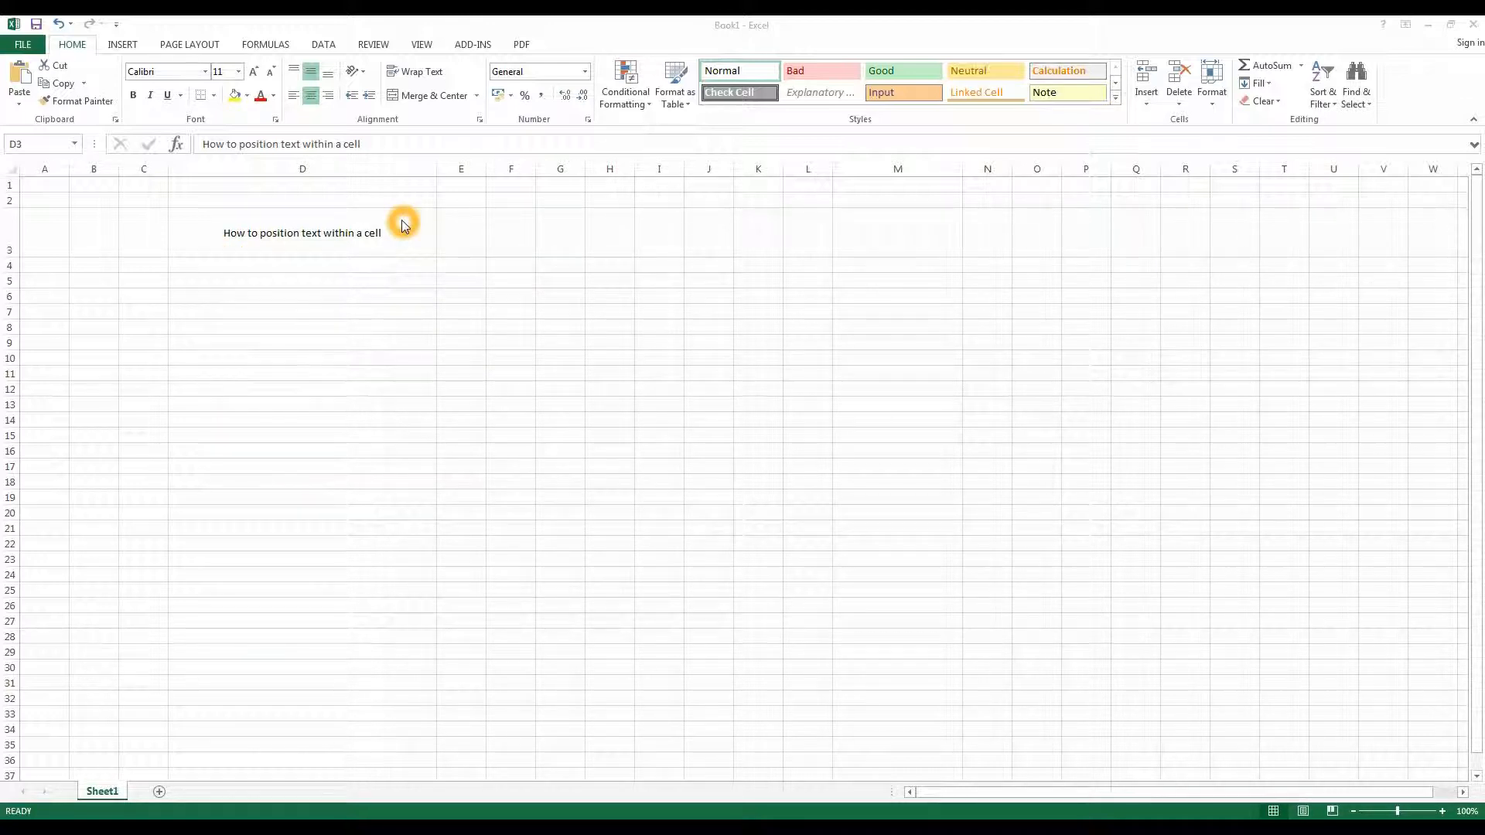
- Set the text in D3 to middle vertical and centred horizontal alignment
{"action": "left_click", "coordinate": [309, 72]}
{"action": "left_click", "coordinate": [310, 72]}
{"action": "left_click", "coordinate": [310, 95]}
{"action": "left_click", "coordinate": [309, 73]}
{"action": "left_click", "coordinate": [307, 75]}
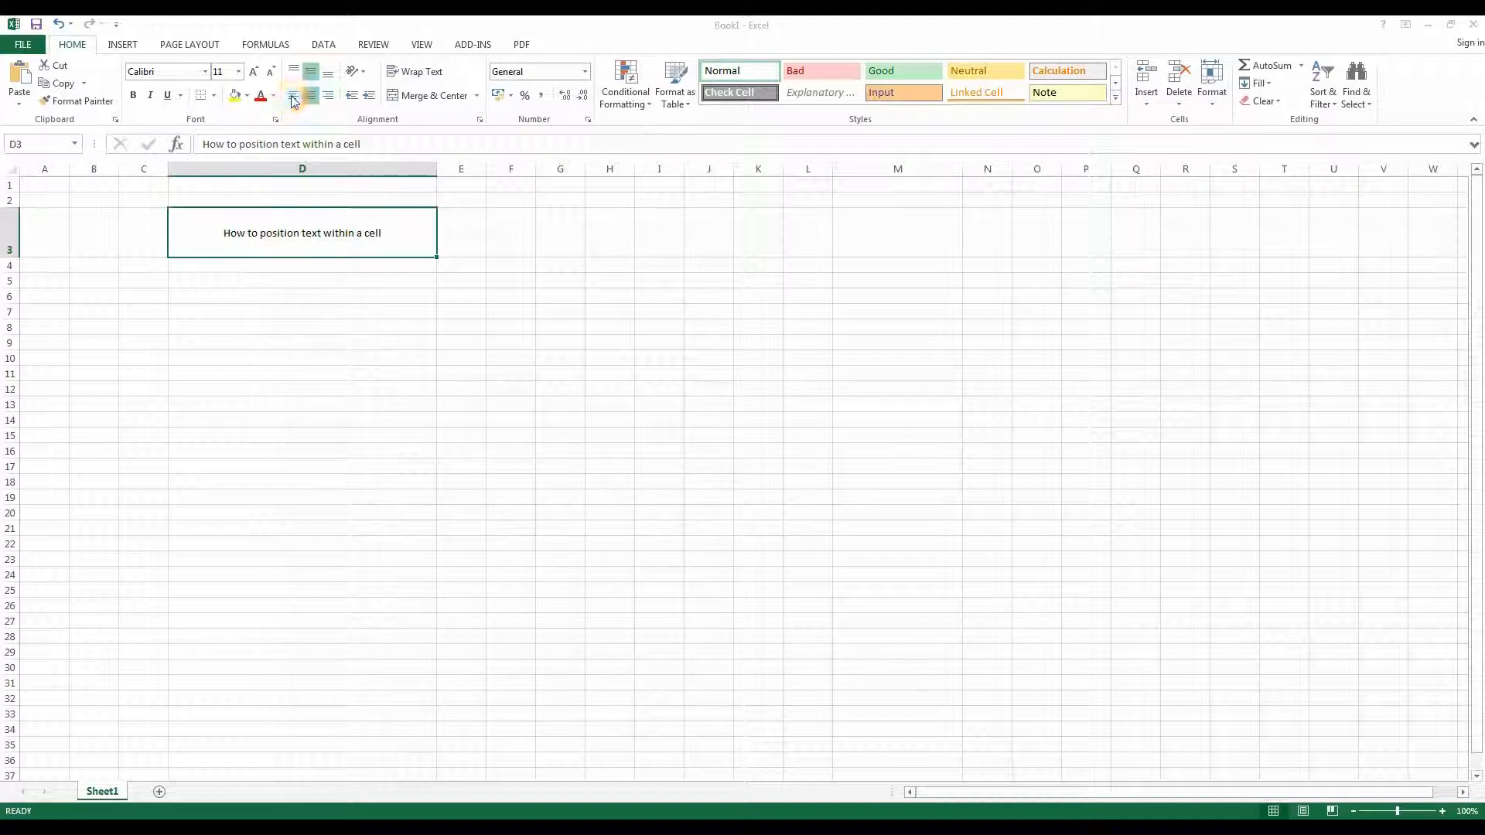
- Align D3's text left, then right, then move it to the top-left corner of the cell
{"action": "left_click", "coordinate": [293, 97]}
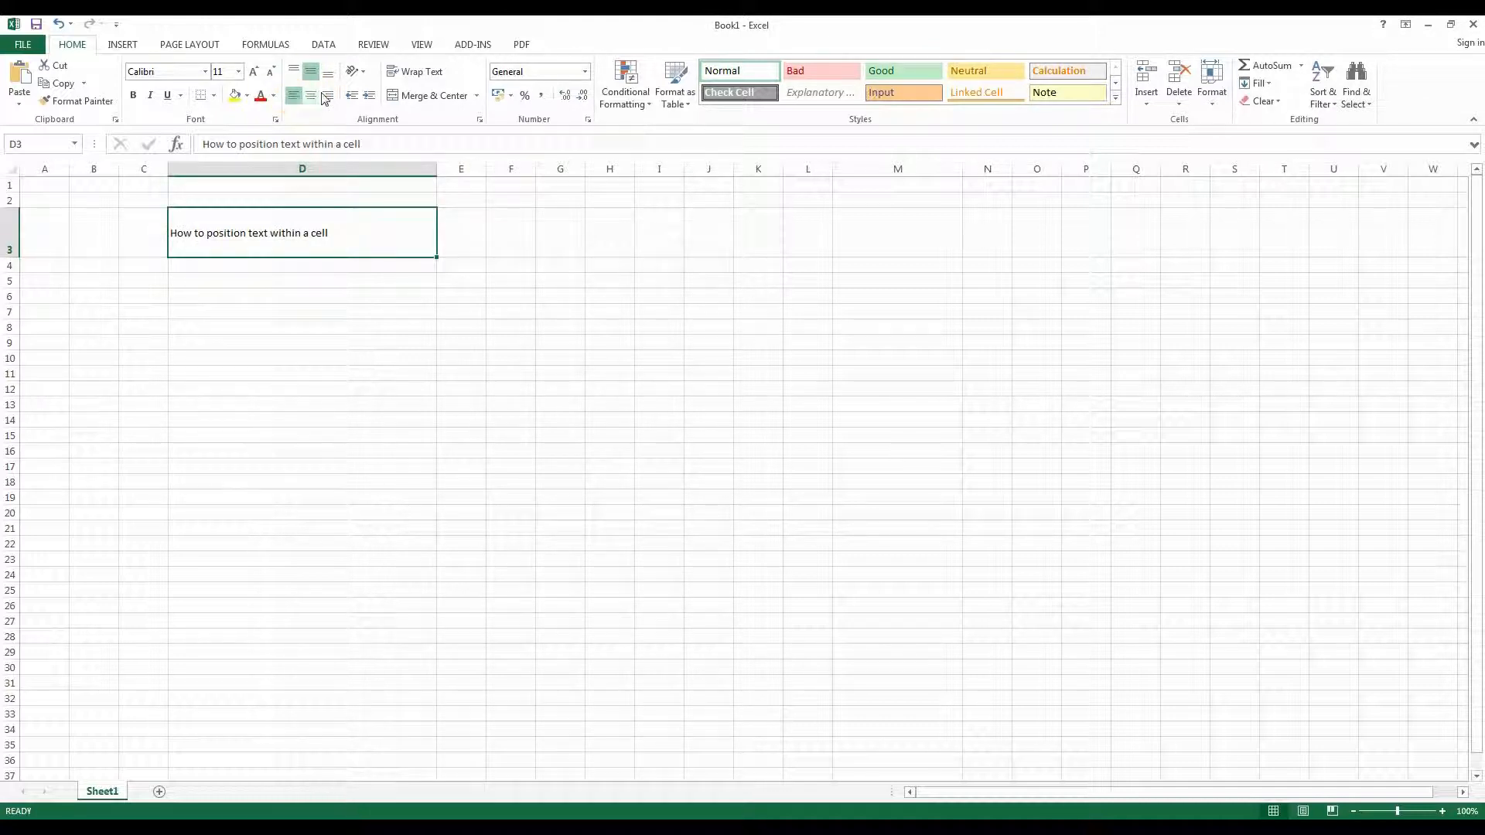
{"action": "left_click", "coordinate": [329, 97]}
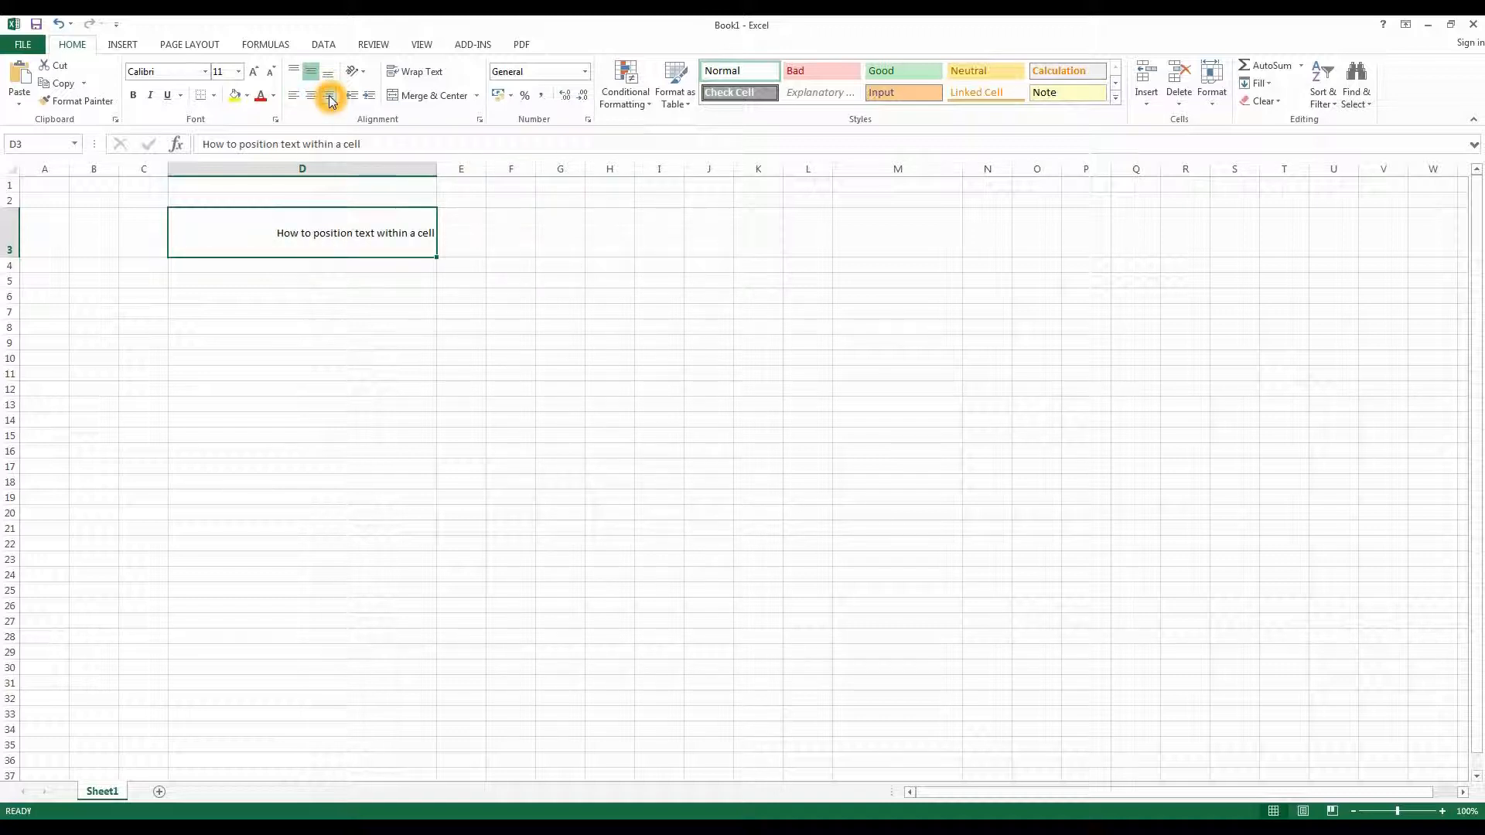
{"action": "left_click", "coordinate": [294, 72]}
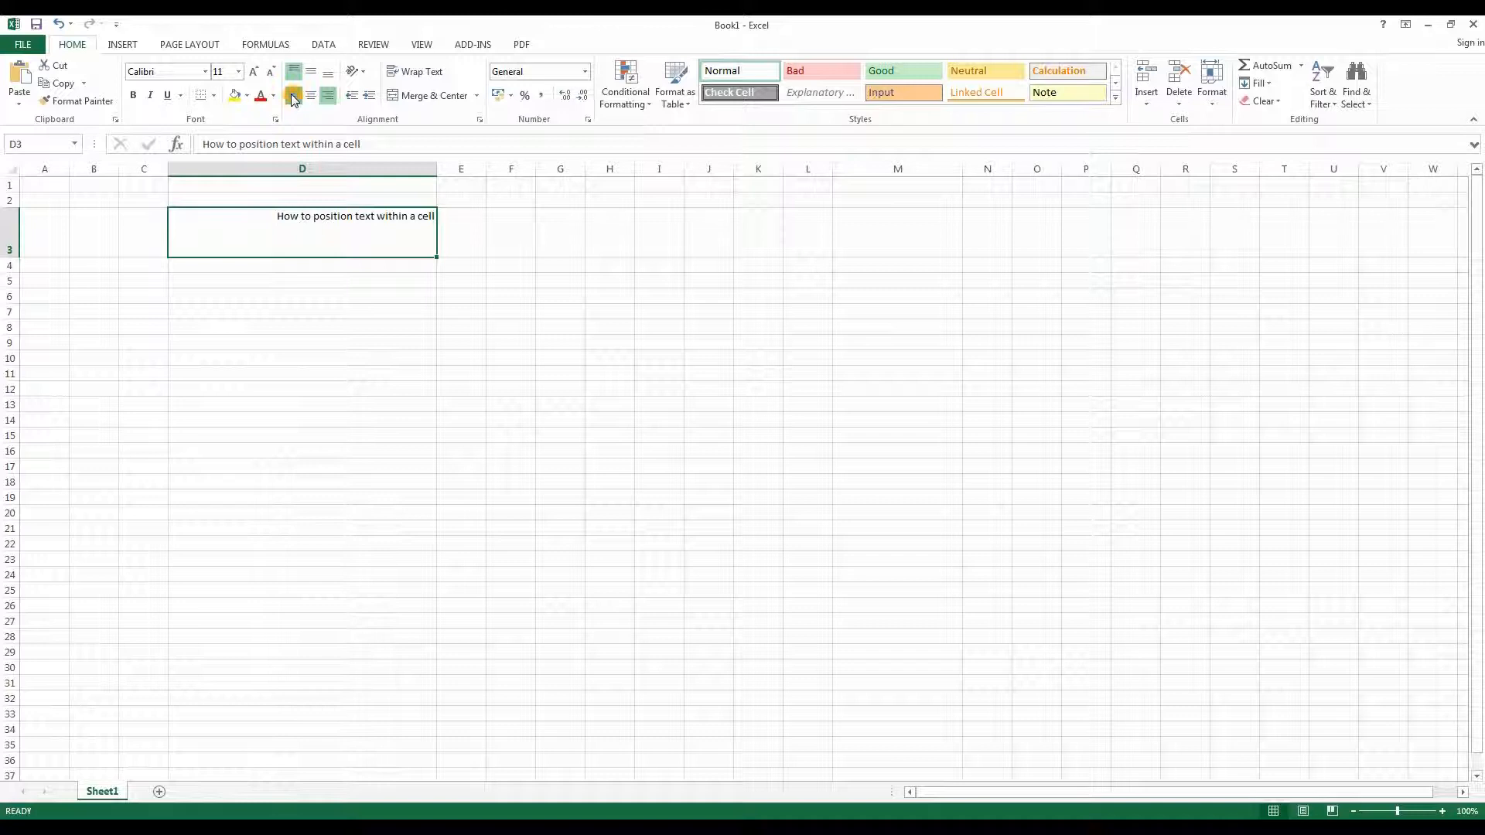
{"action": "left_click", "coordinate": [294, 96]}
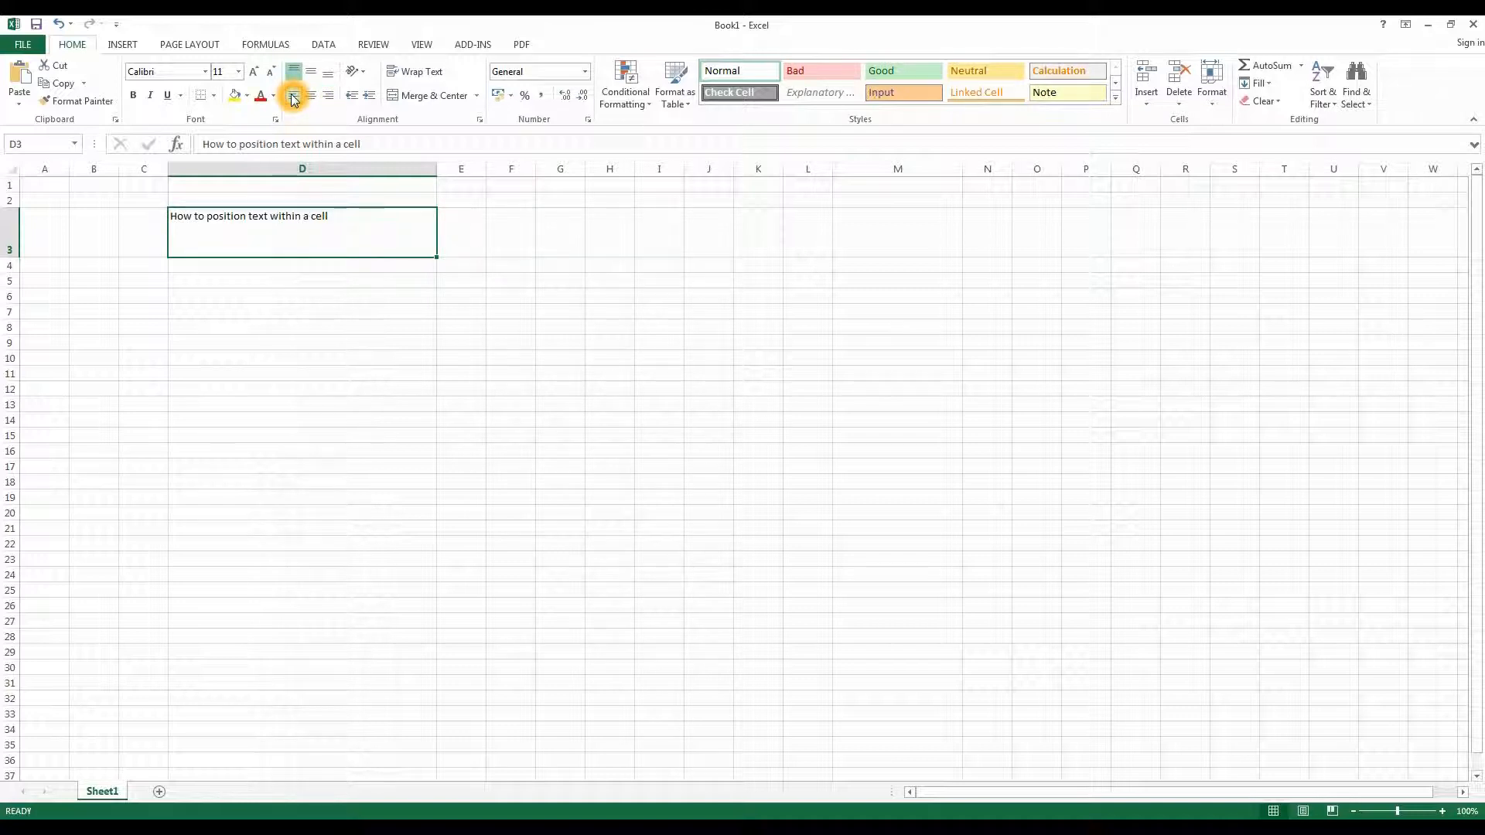
- Align D3's text to the bottom right, then return it to middle centred alignment
{"action": "left_click", "coordinate": [328, 71]}
{"action": "left_click", "coordinate": [329, 96]}
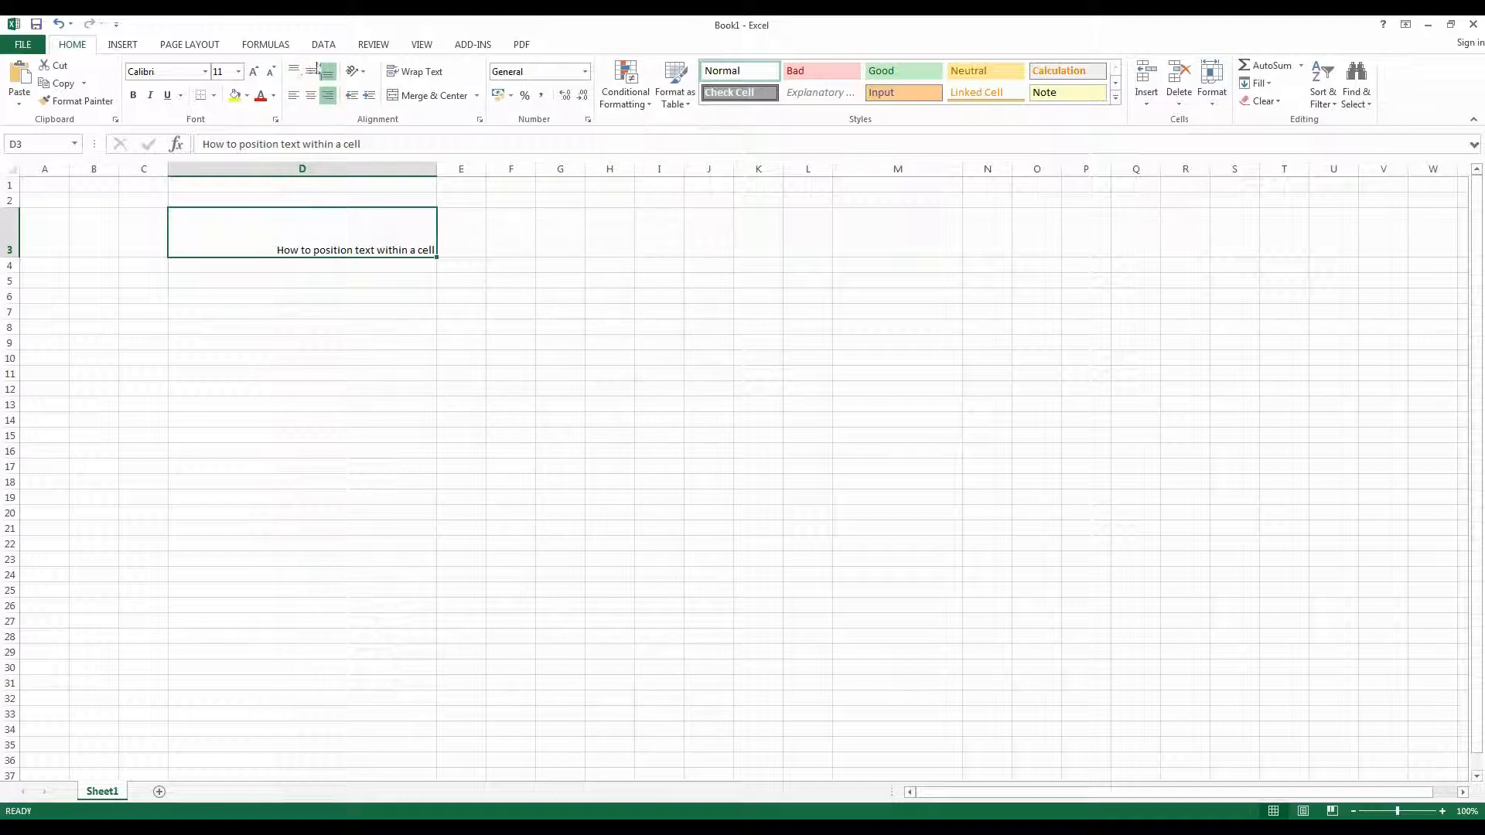
{"action": "left_click", "coordinate": [310, 71]}
{"action": "left_click", "coordinate": [311, 95]}
{"action": "left_click", "coordinate": [310, 72]}
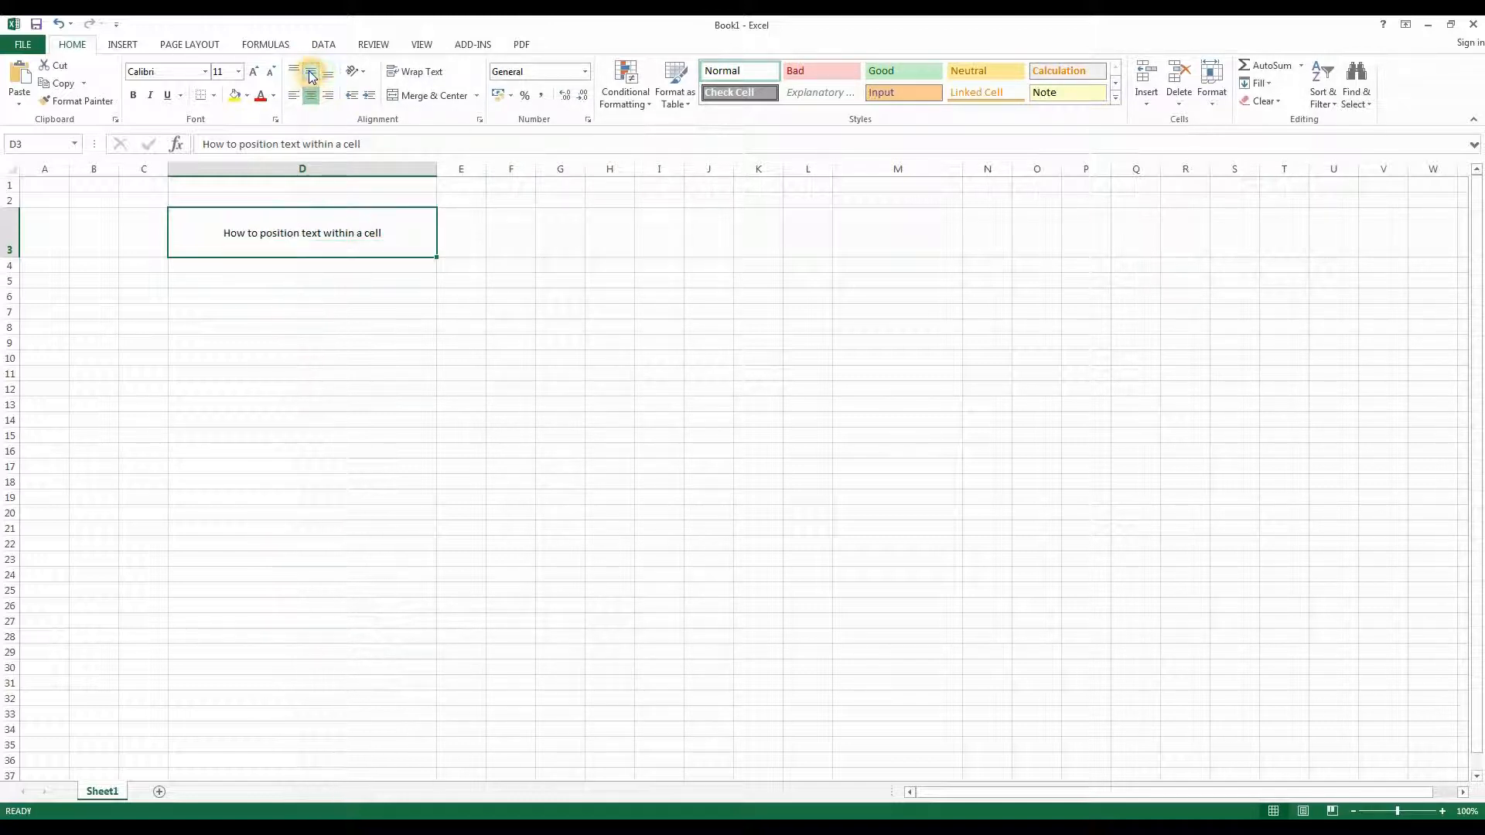
- Open Format Cells for D3 and angle the text orientation upward about 45 degrees
{"action": "left_click", "coordinate": [364, 72]}
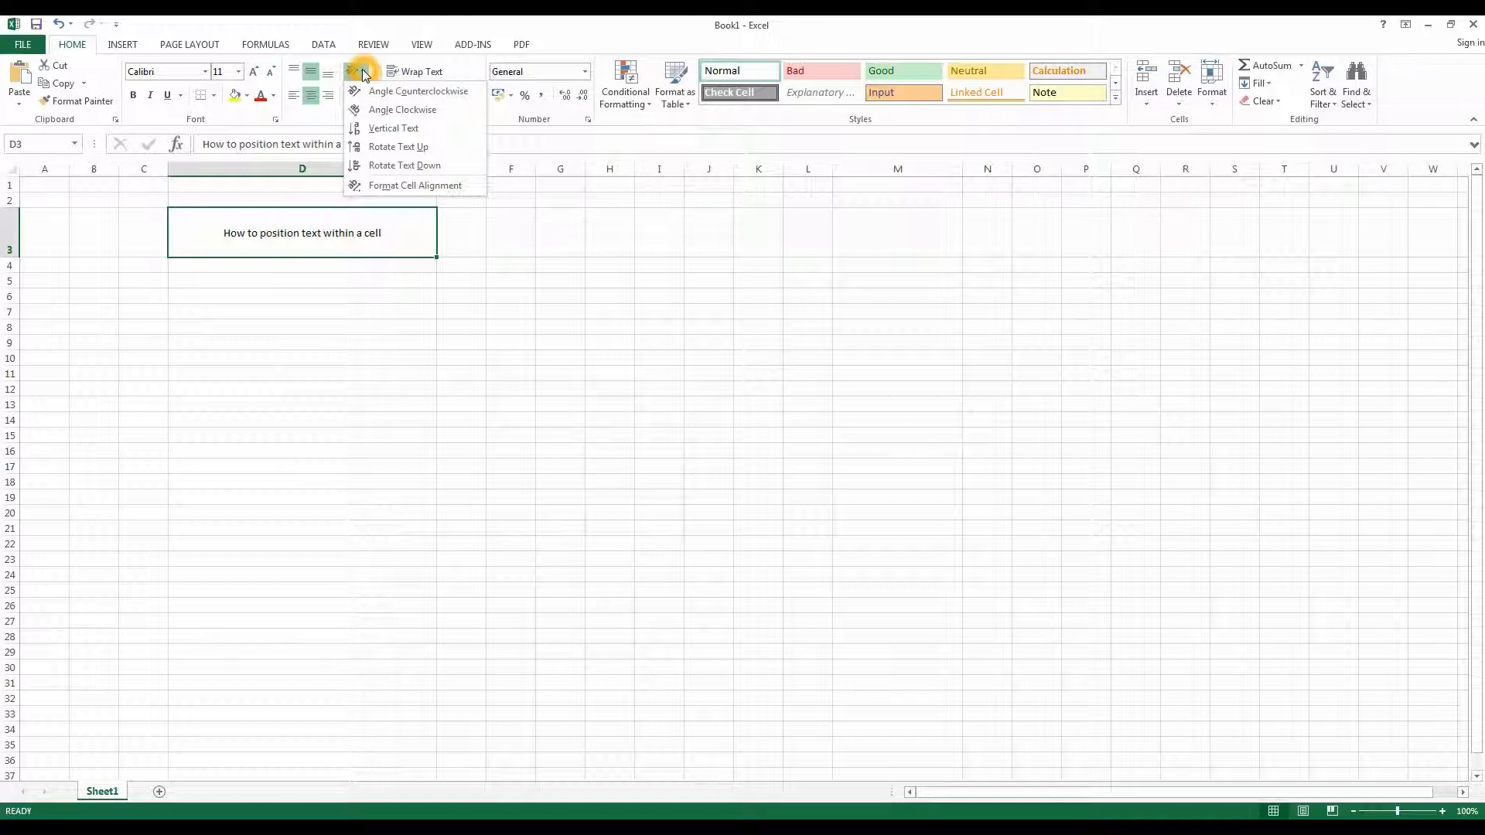
{"action": "left_click", "coordinate": [285, 225]}
{"action": "right_click", "coordinate": [285, 225]}
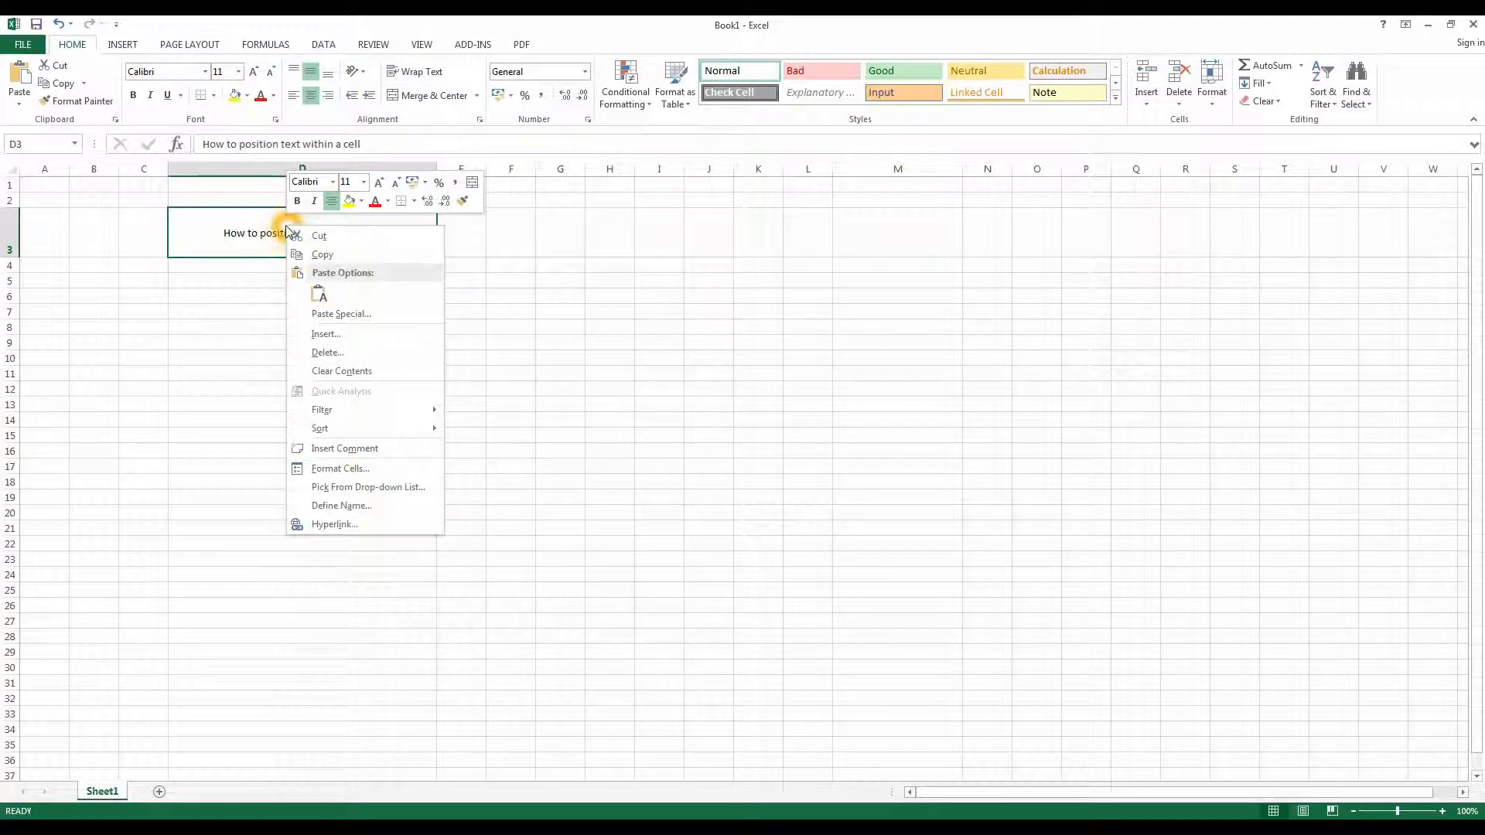
{"action": "left_click", "coordinate": [340, 468]}
{"action": "left_click_drag", "start_coordinate": [337, 290], "coordinate": [704, 208]}
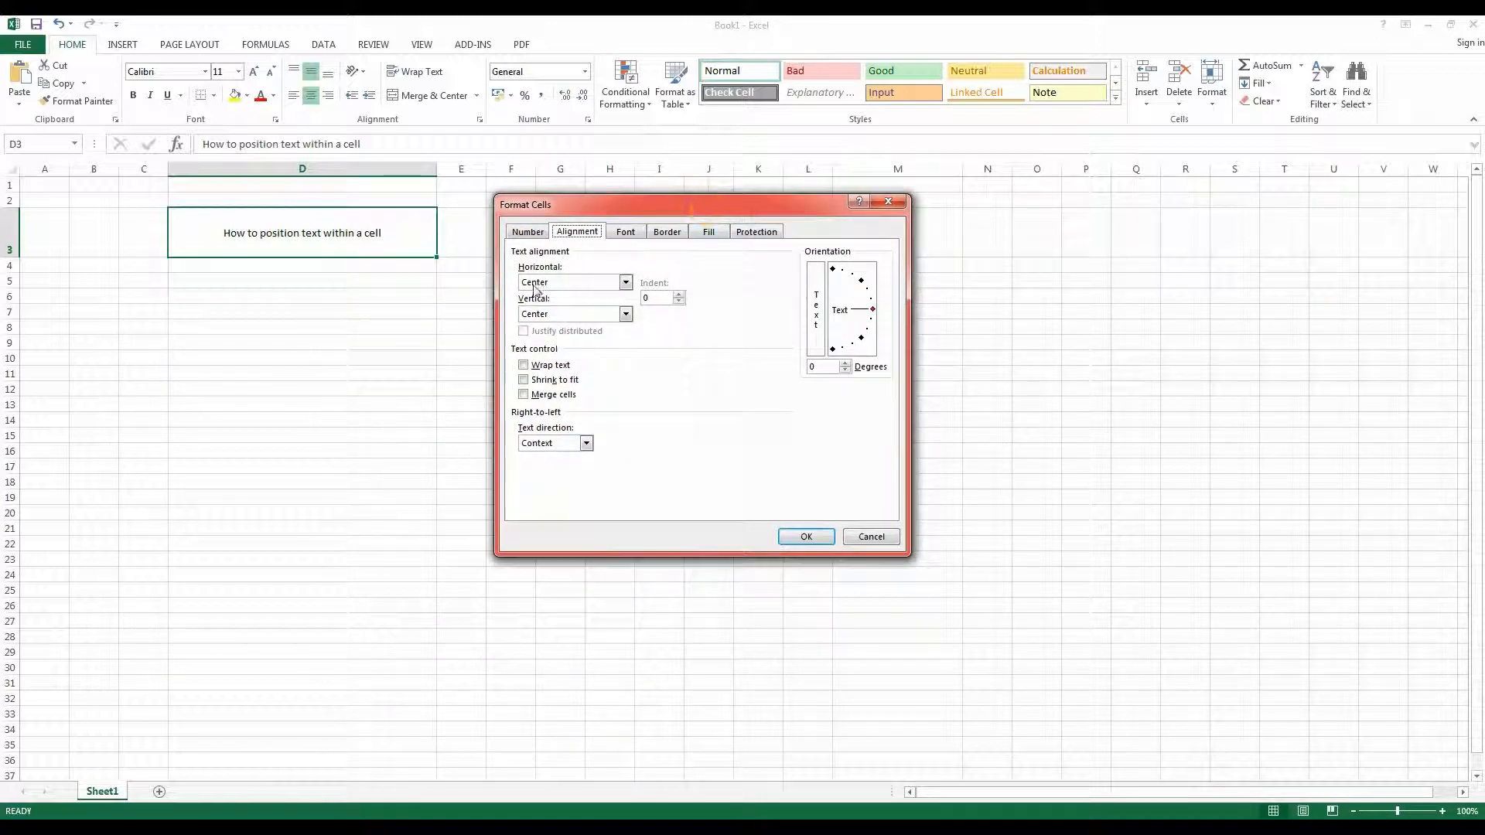
{"action": "left_click", "coordinate": [624, 448]}
{"action": "left_click", "coordinate": [875, 309]}
{"action": "mouse_move", "coordinate": [876, 312]}
{"action": "left_mouse_down"}
{"action": "mouse_move", "coordinate": [831, 324]}
{"action": "mouse_move", "coordinate": [872, 303]}
{"action": "left_mouse_up"}
{"action": "left_click", "coordinate": [862, 288]}
{"action": "left_click", "coordinate": [862, 288]}
{"action": "left_click", "coordinate": [789, 541]}
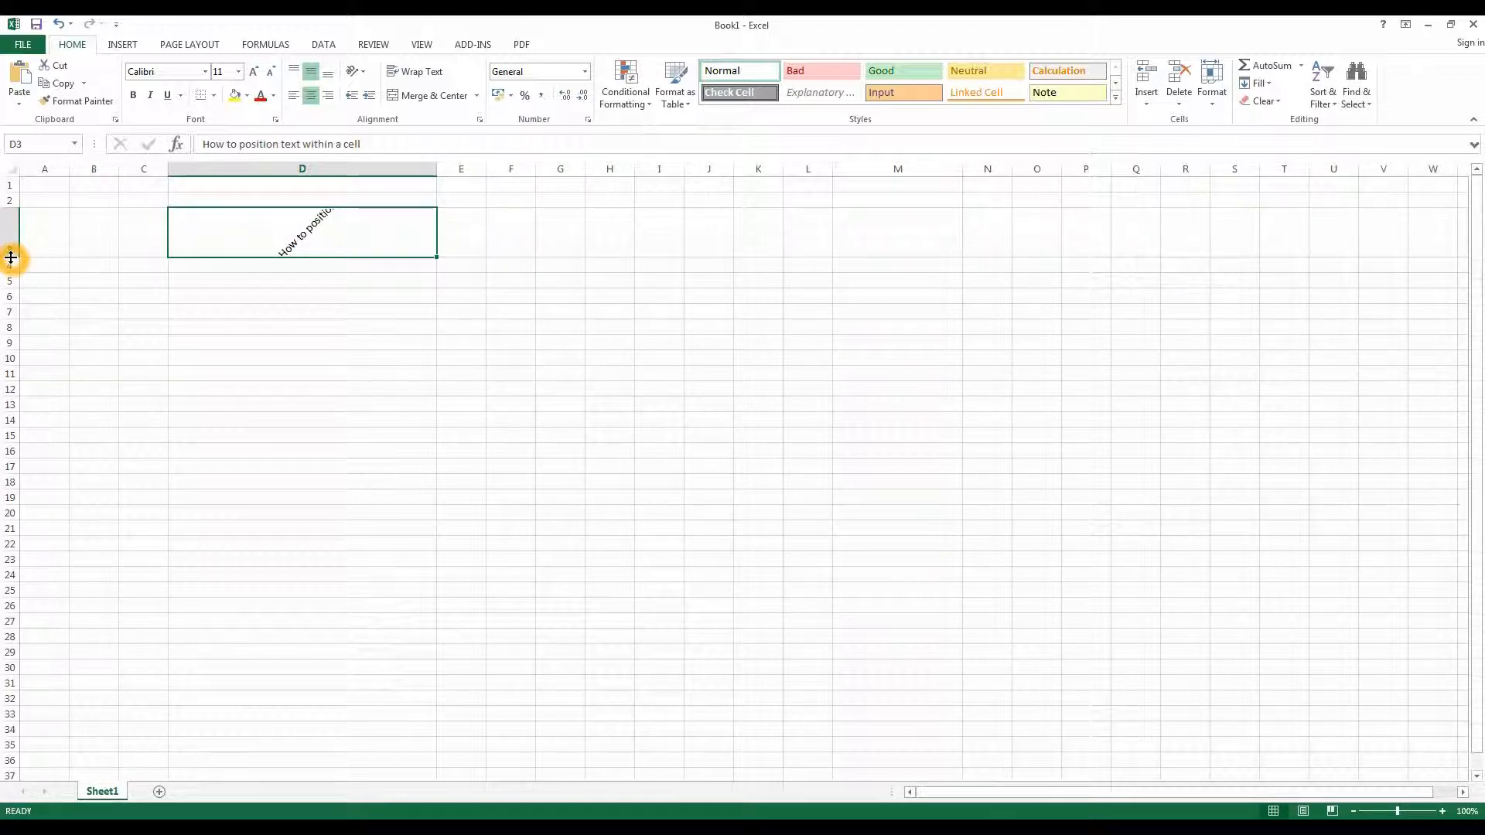
- Make row 3 taller and column D narrower to fit the angled text
{"action": "left_click_drag", "start_coordinate": [10, 257], "coordinate": [11, 333]}
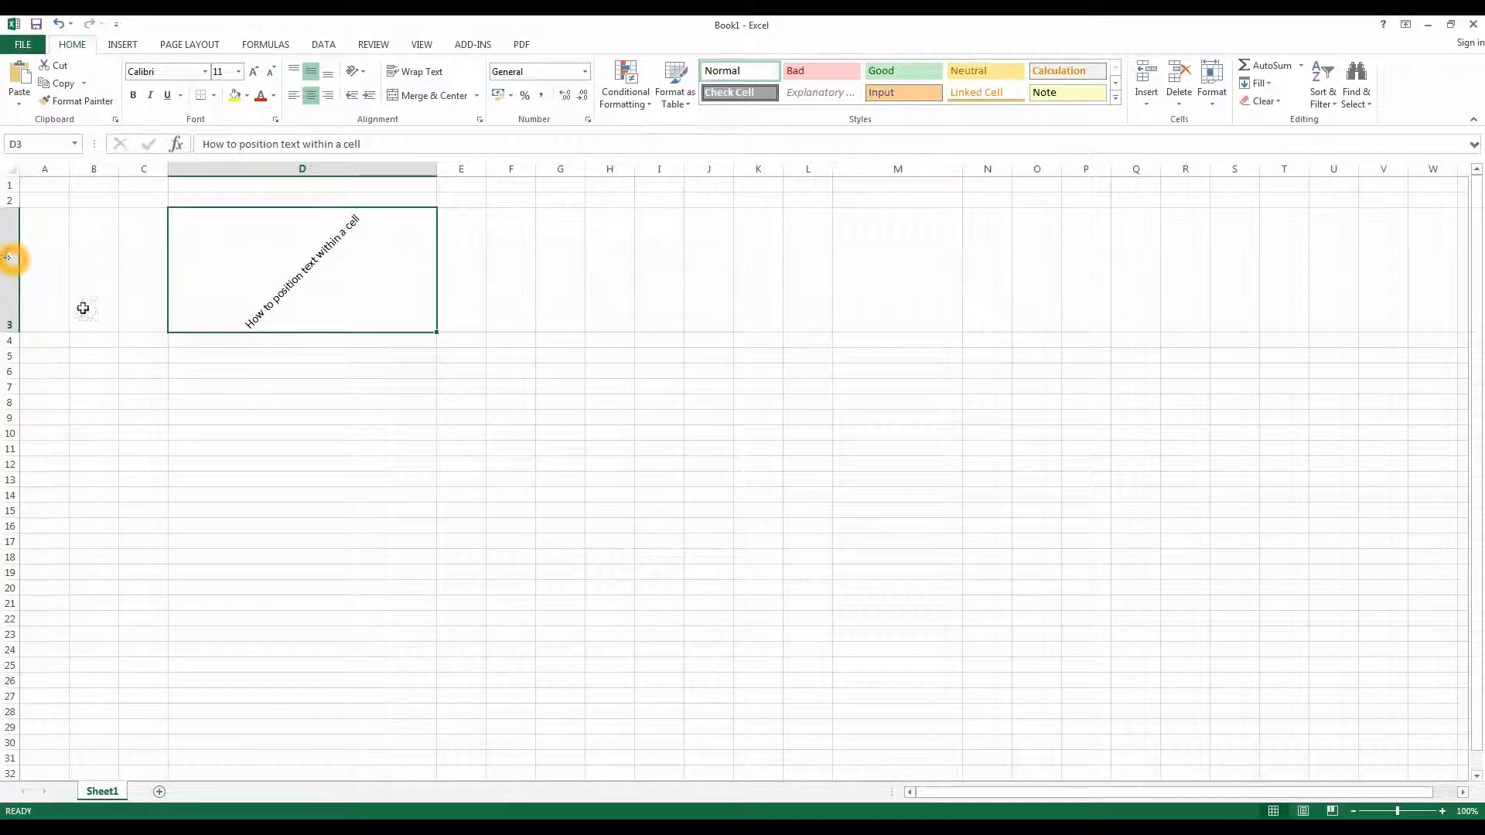
{"action": "left_click_drag", "start_coordinate": [437, 168], "coordinate": [364, 169]}
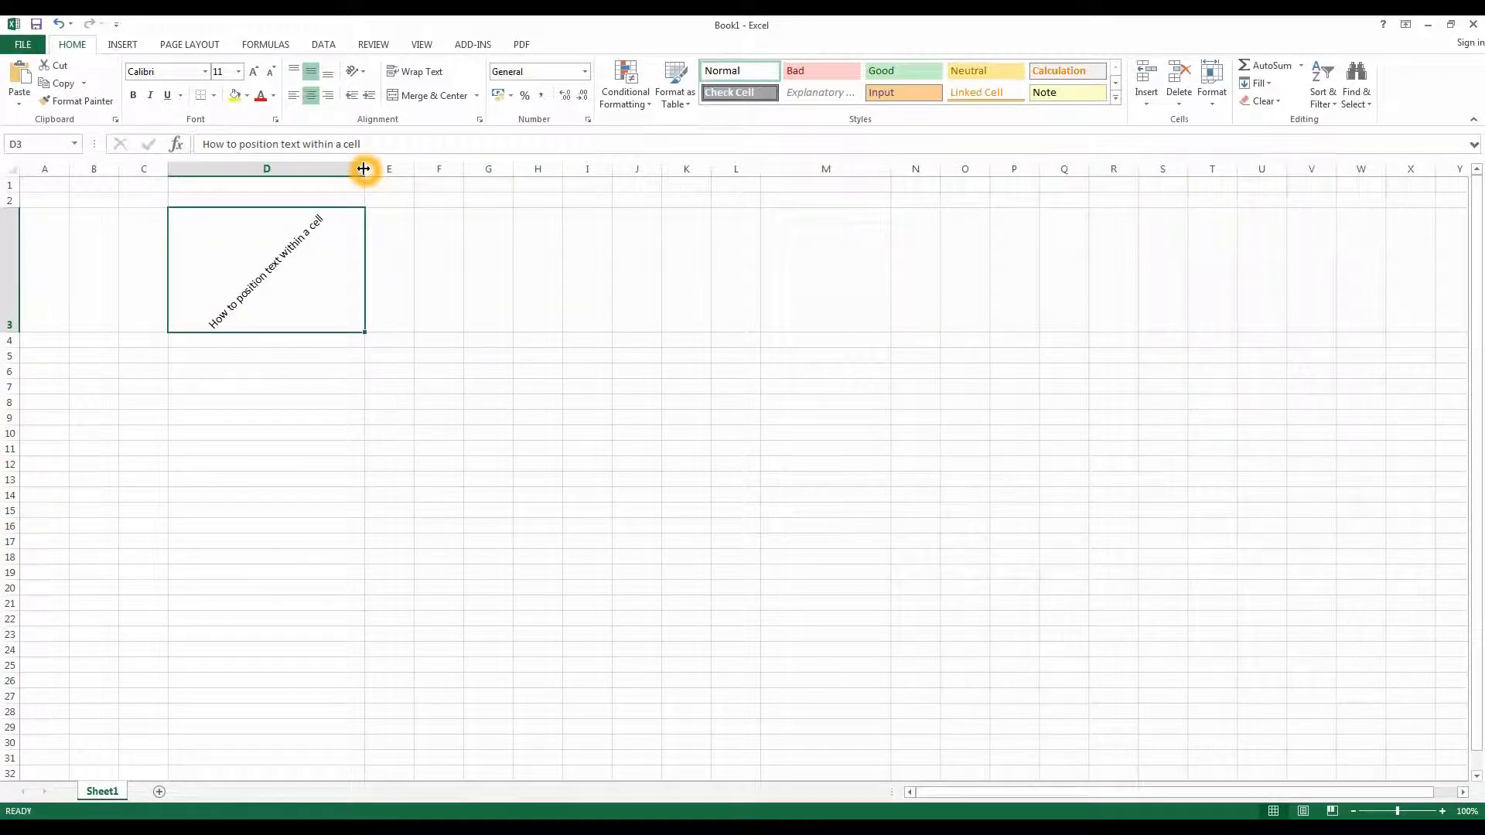
- Fill D3 across to column L and apply Vertical Text to the range
{"action": "left_click_drag", "start_coordinate": [365, 332], "coordinate": [772, 331]}
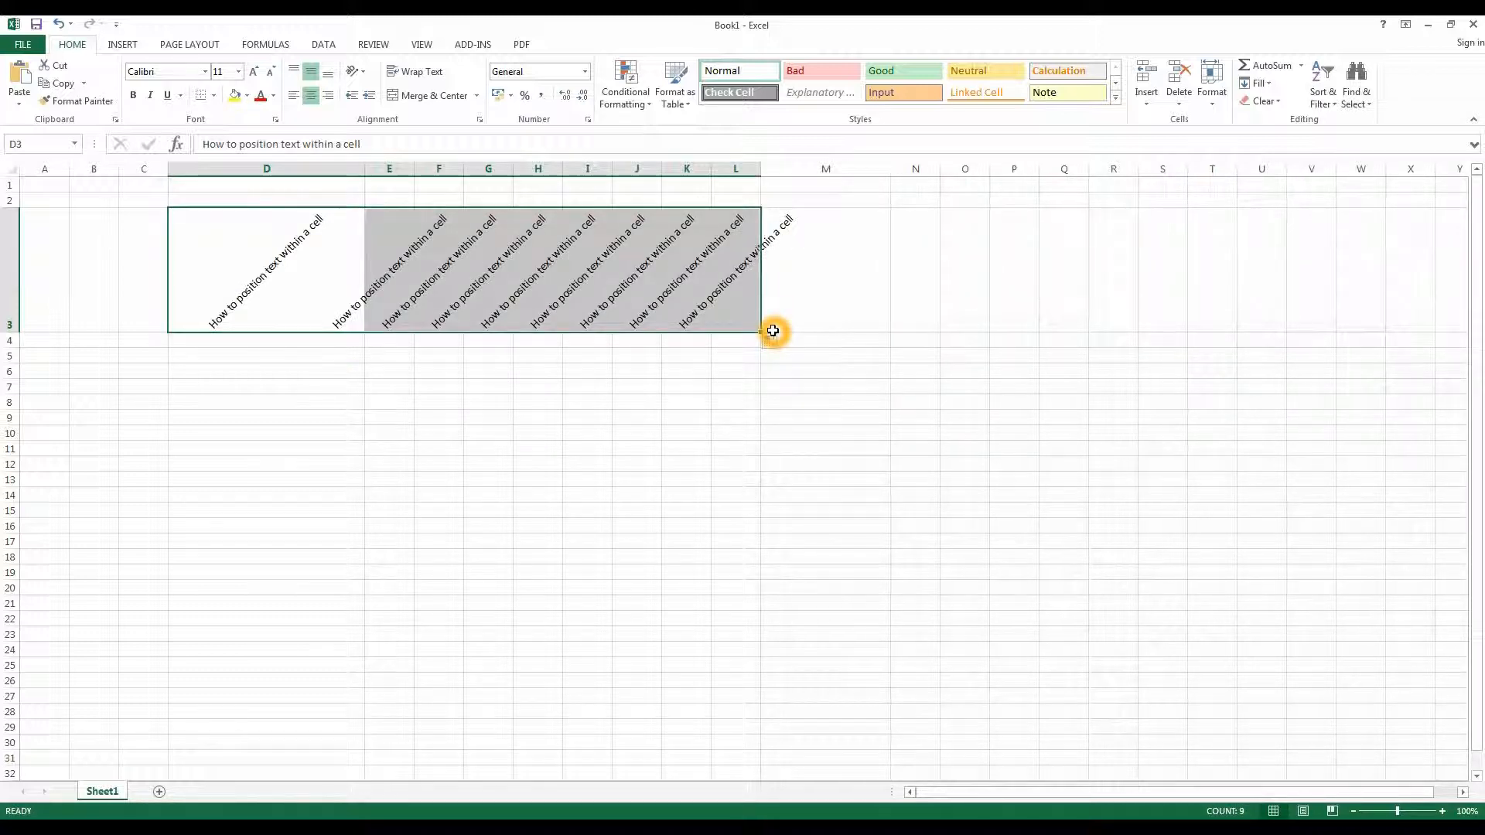
{"action": "left_click", "coordinate": [365, 72]}
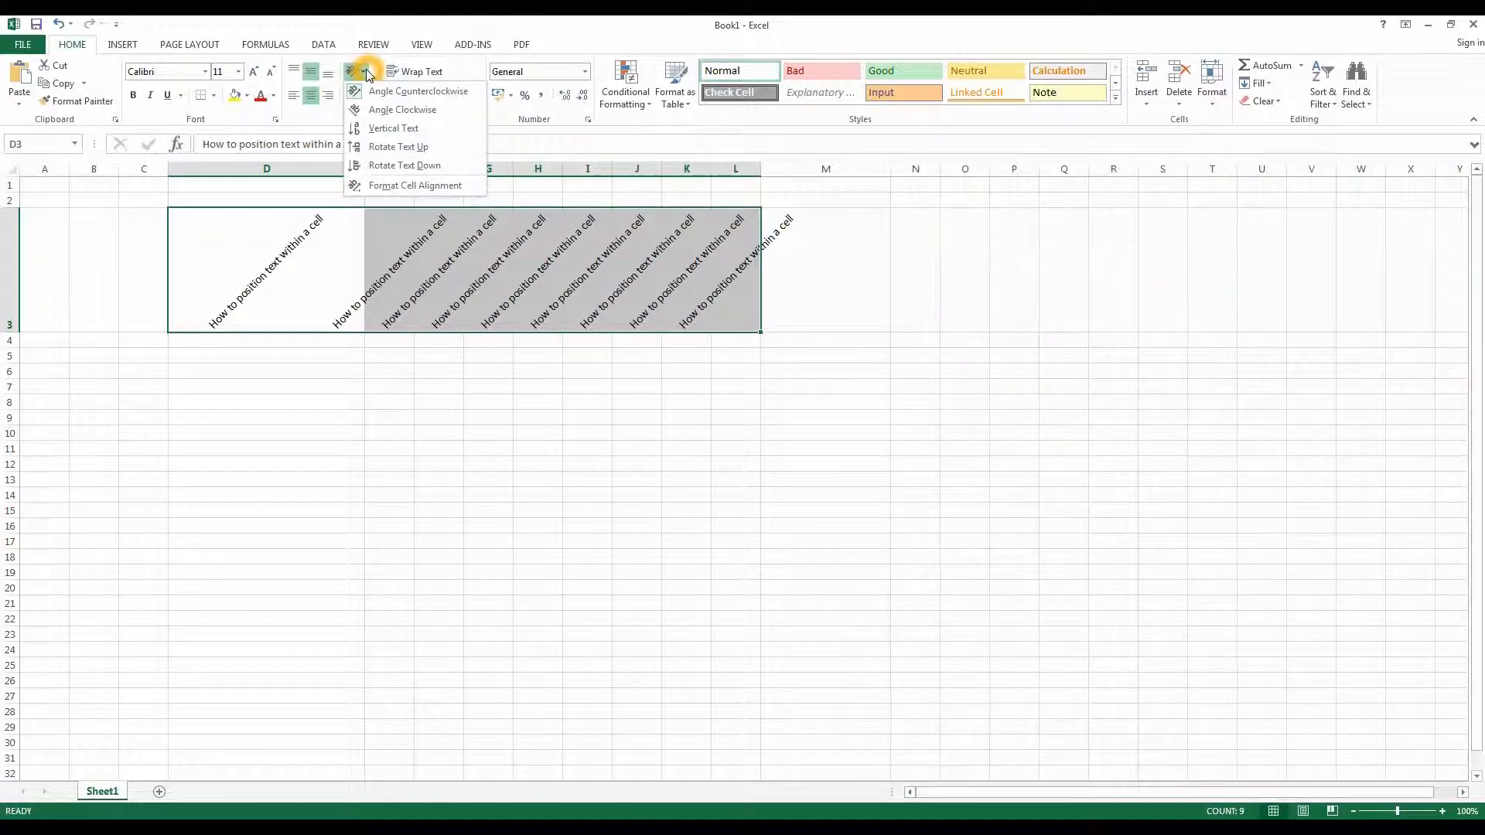
{"action": "left_click", "coordinate": [355, 128]}
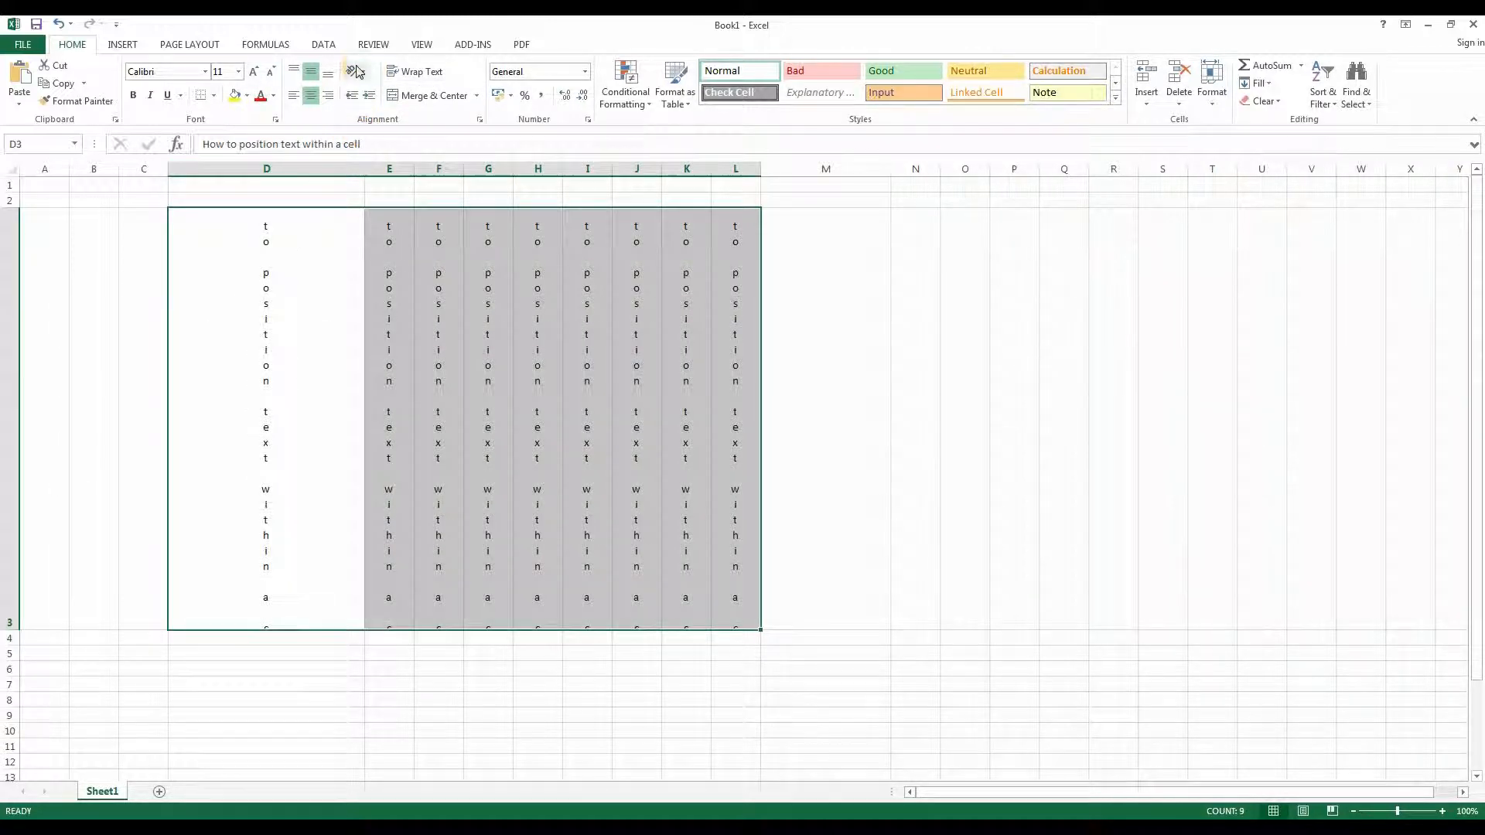
- Change the range's orientation to Rotate Text Up
{"action": "left_click", "coordinate": [358, 72]}
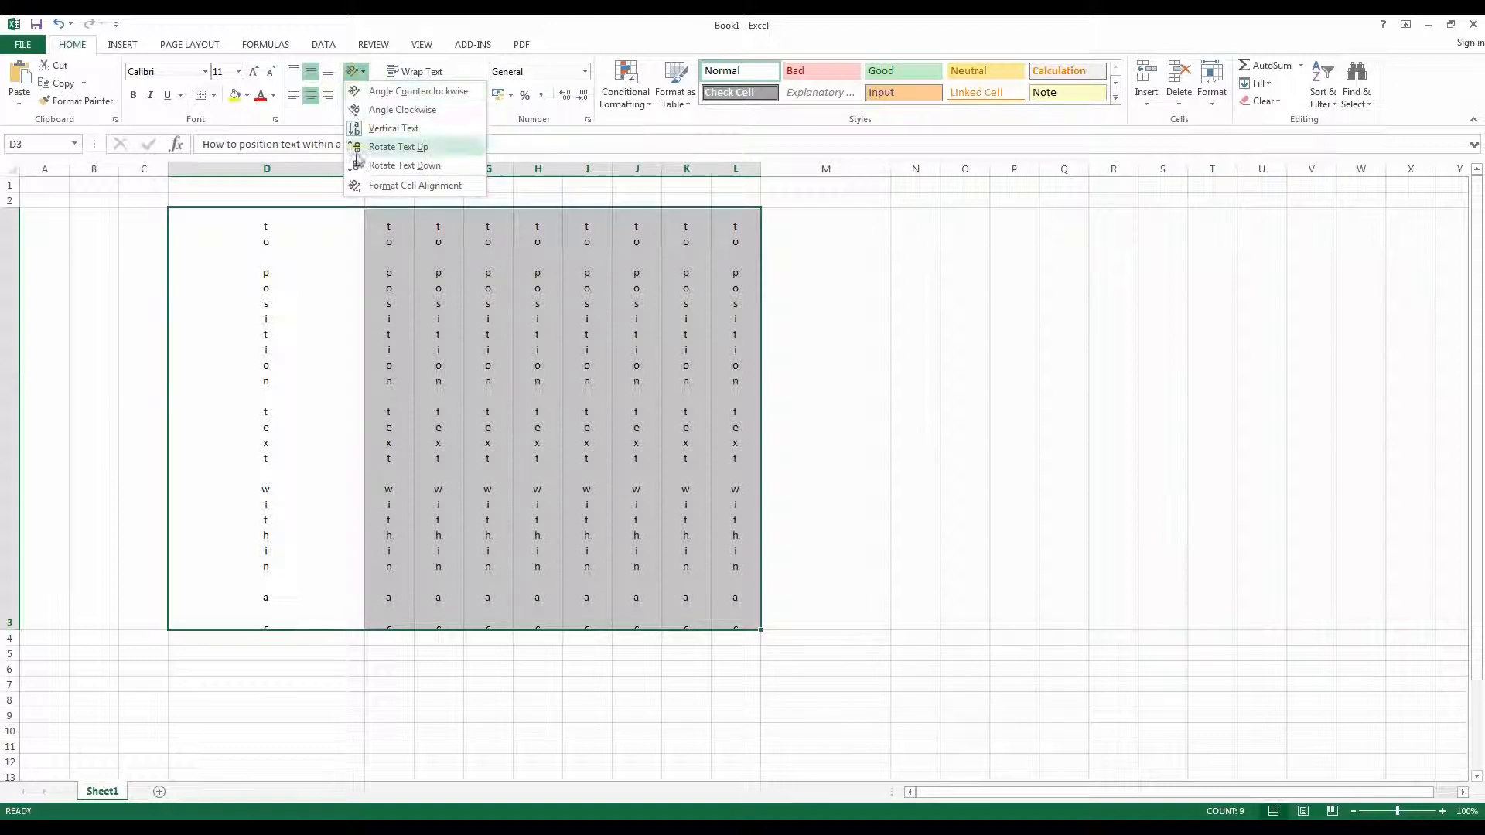
{"action": "left_click", "coordinate": [355, 163]}
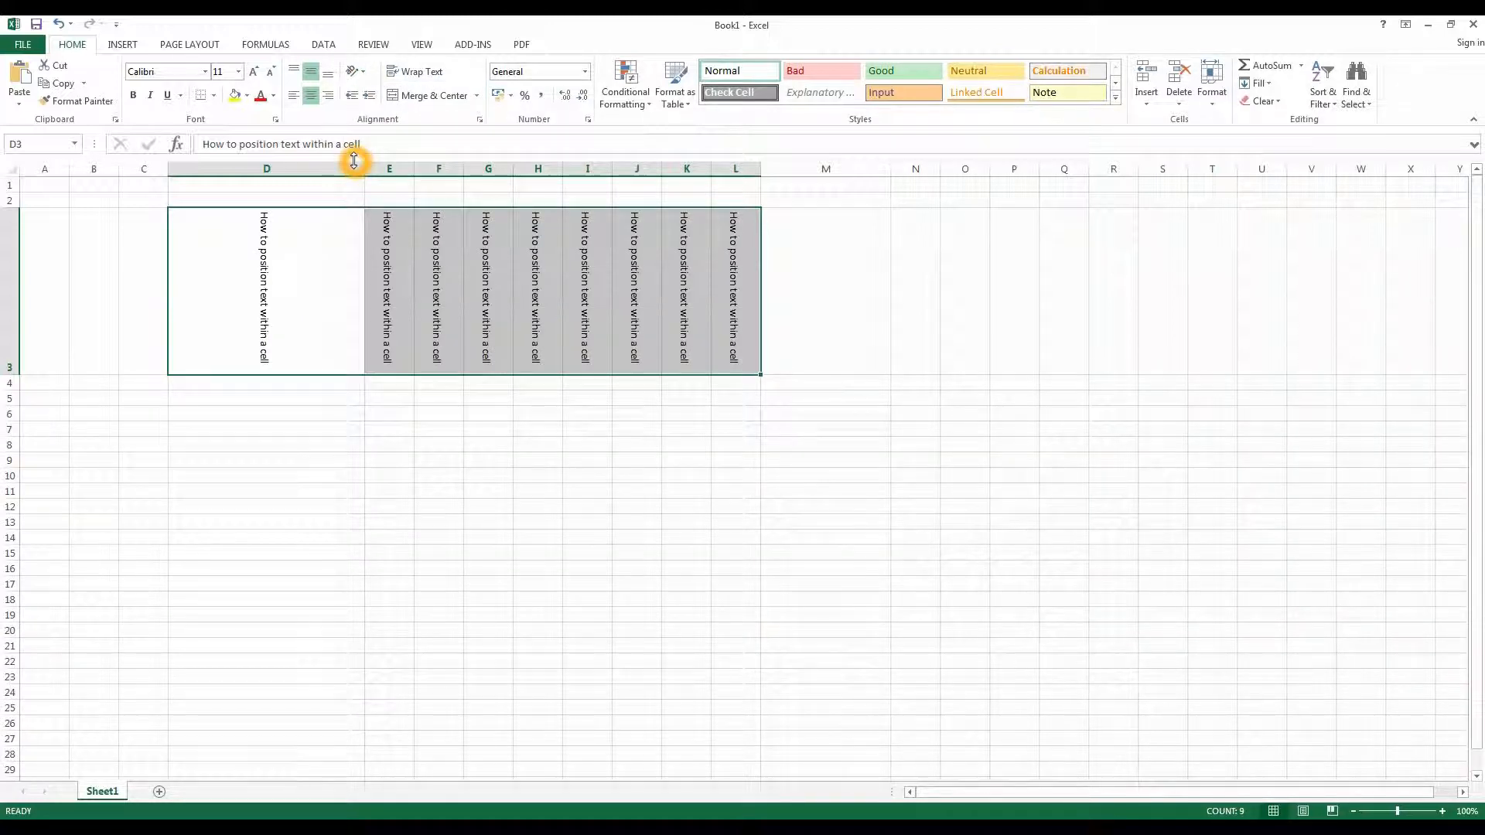
{"action": "left_click", "coordinate": [361, 491]}
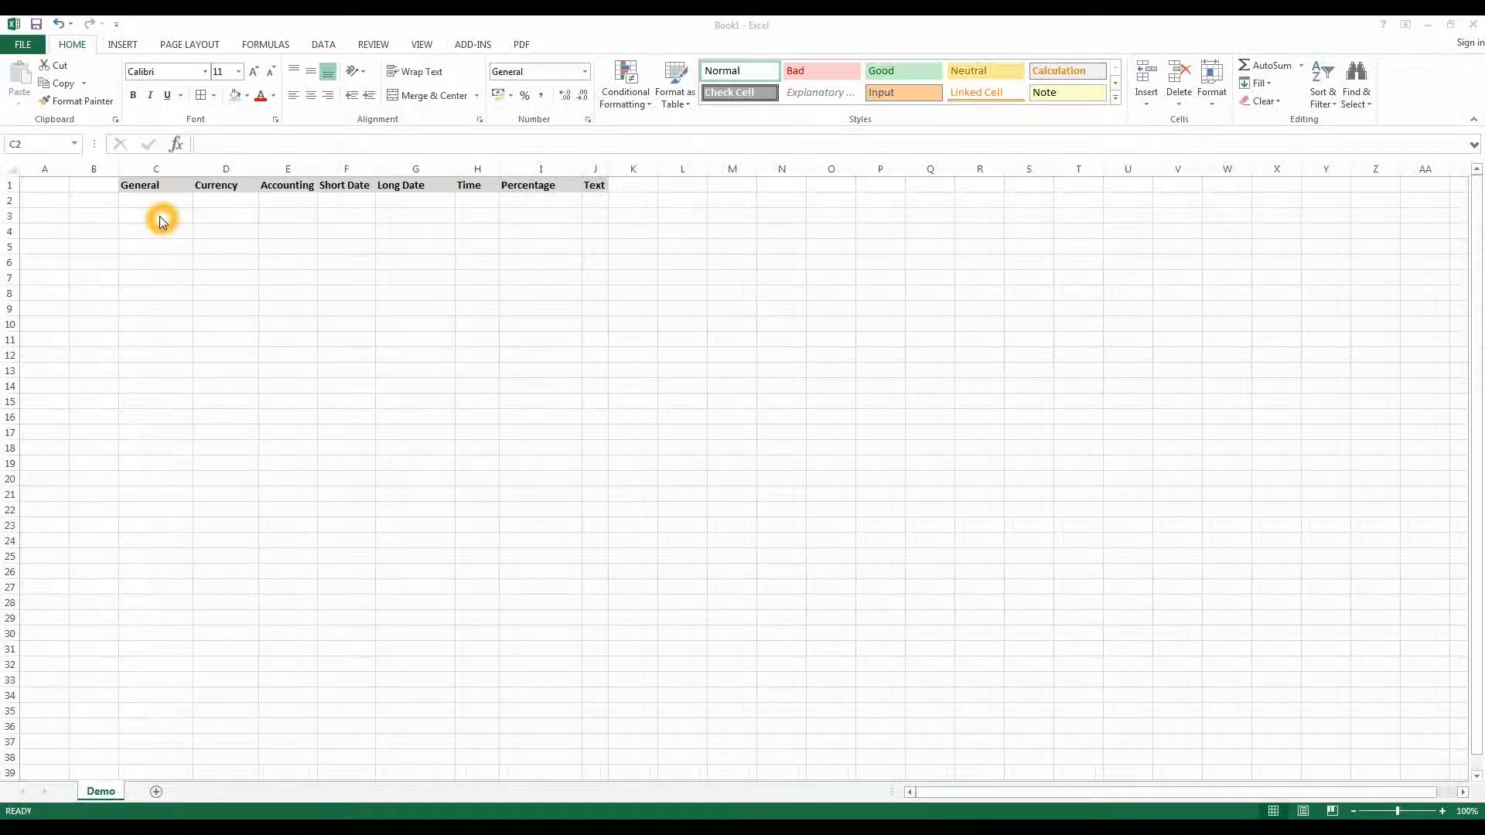
- Enter TEXT in the General cell C2
{"action": "left_click", "coordinate": [155, 211]}
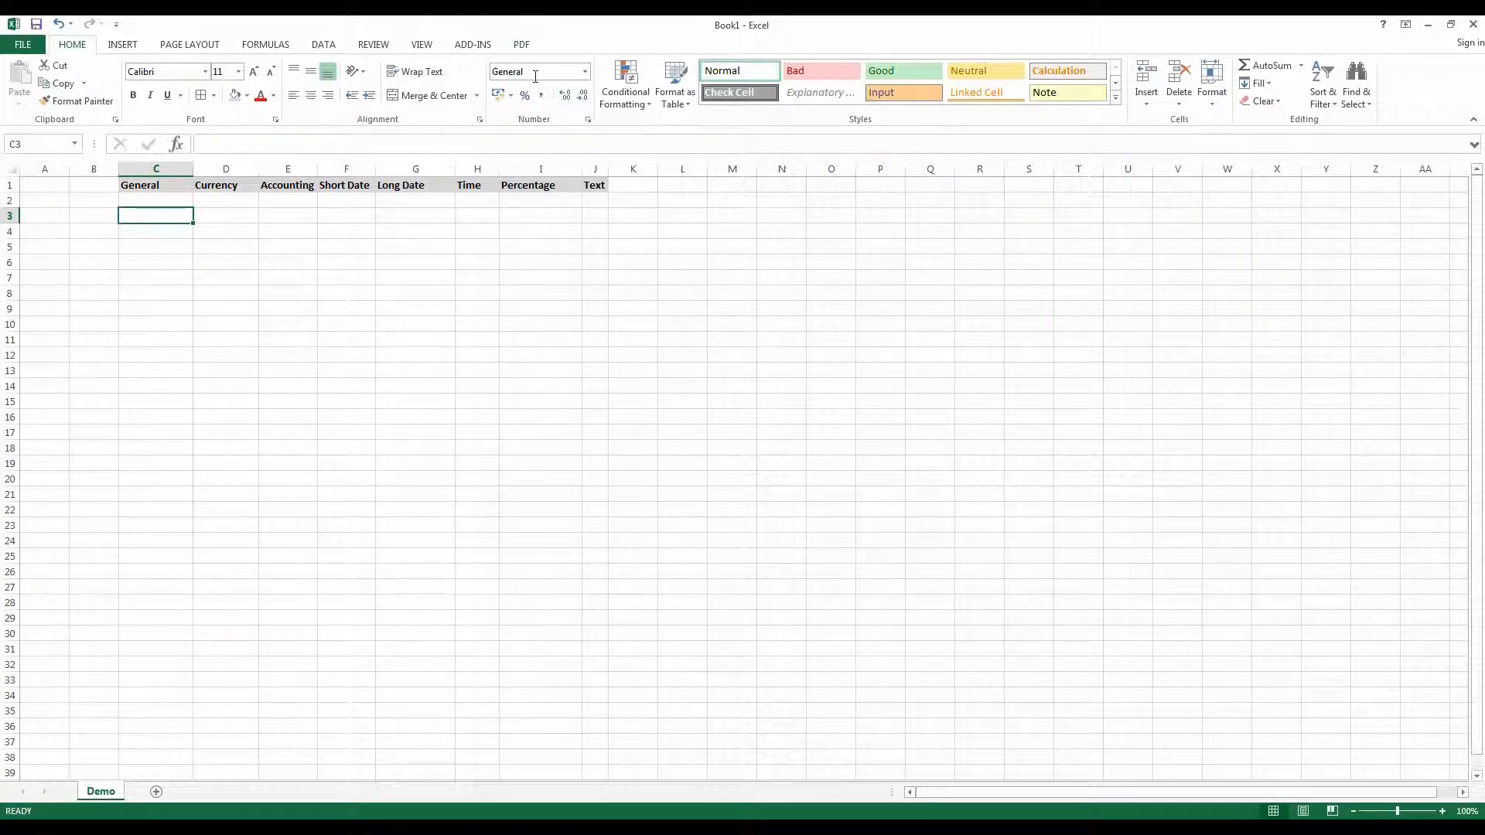
{"action": "left_click", "coordinate": [167, 201]}
{"action": "left_click", "coordinate": [167, 201]}
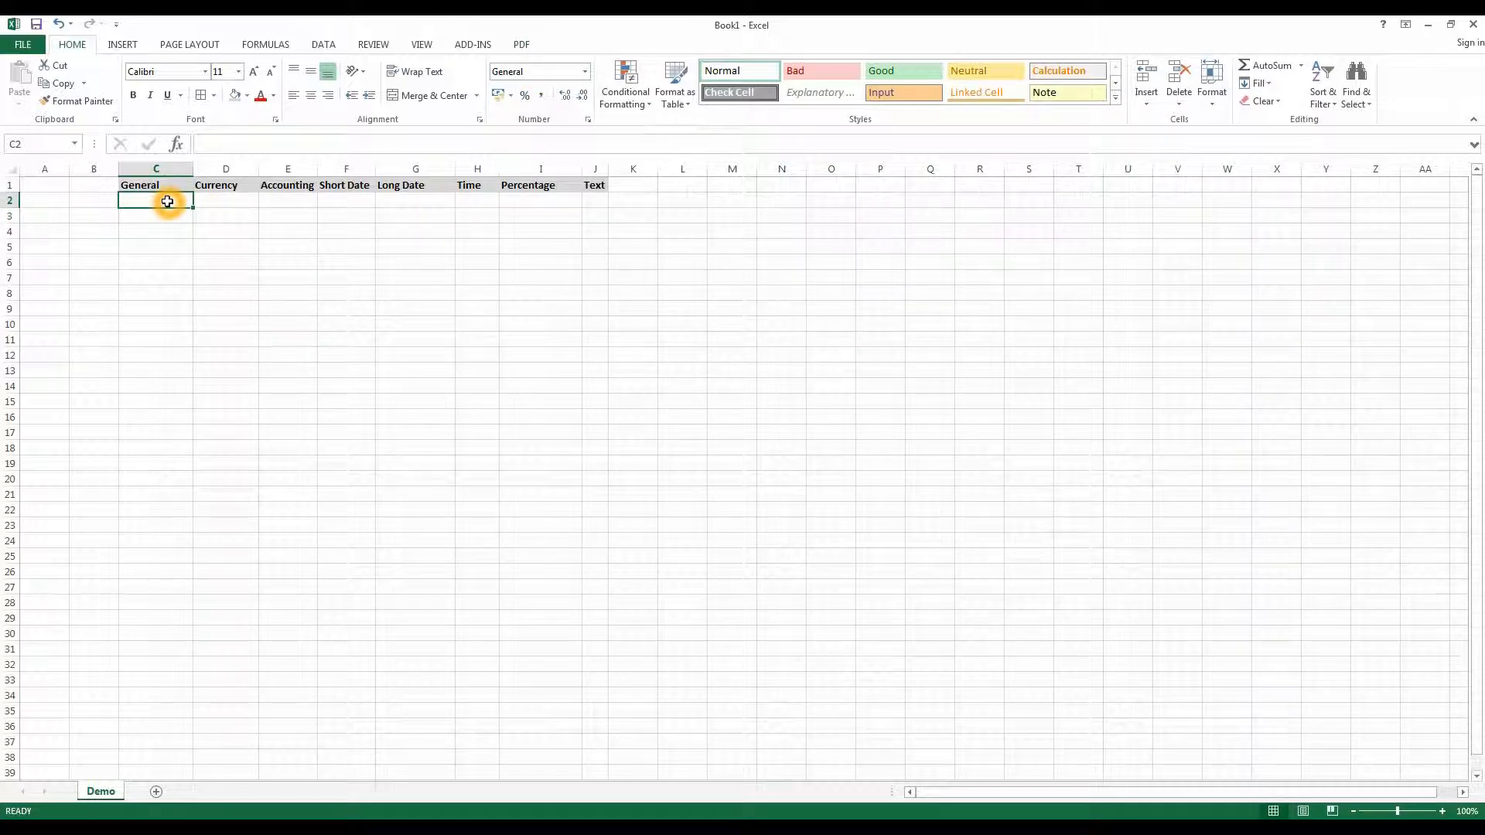
{"action": "type", "text": "twt"}
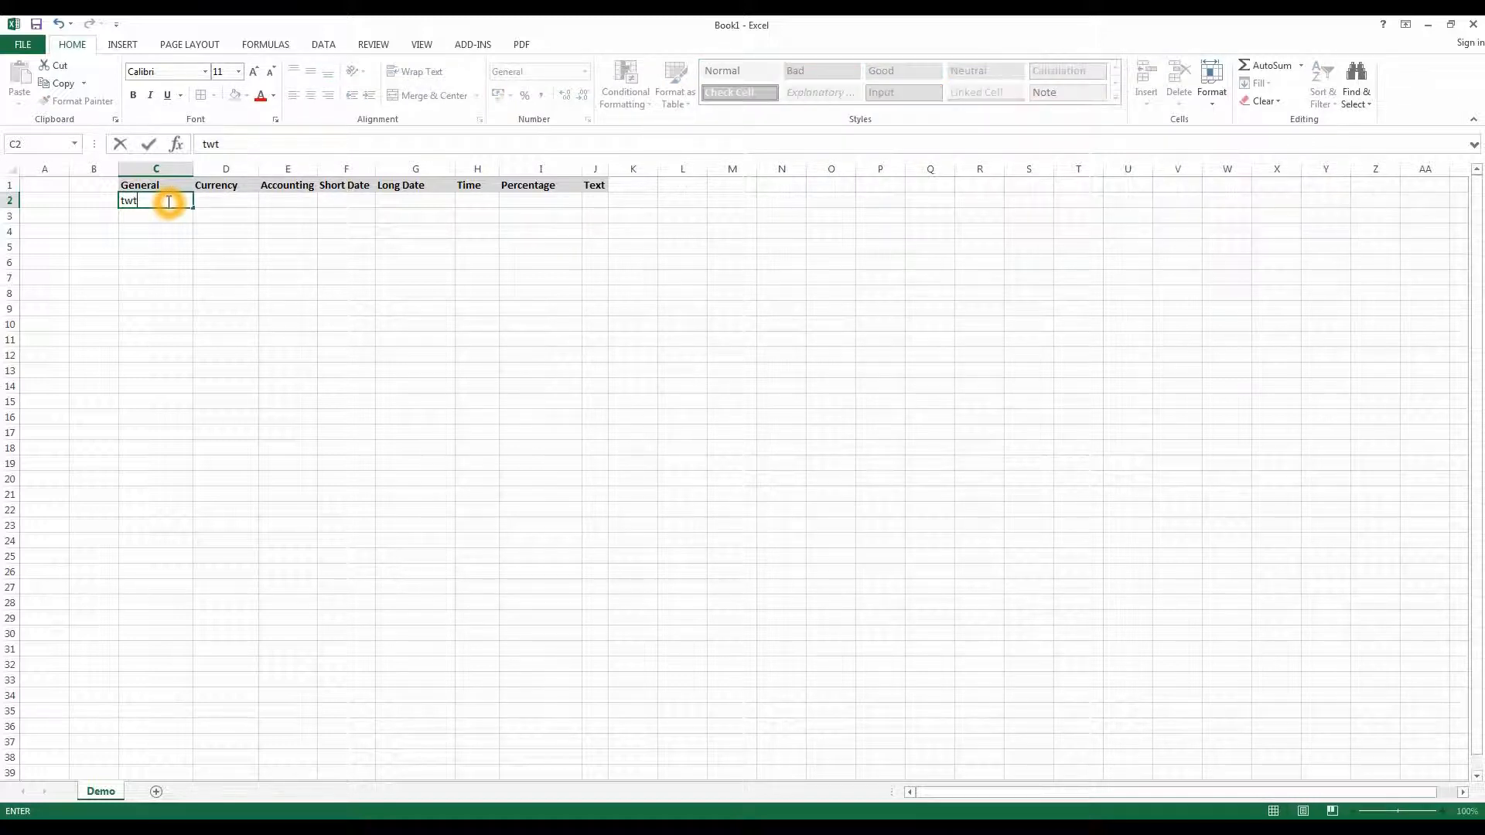
{"action": "key", "text": "BackSpace"}
{"action": "key", "text": "BackSpace"}
{"action": "type", "text": "TEX"}
{"action": "left_click", "coordinate": [221, 201]}
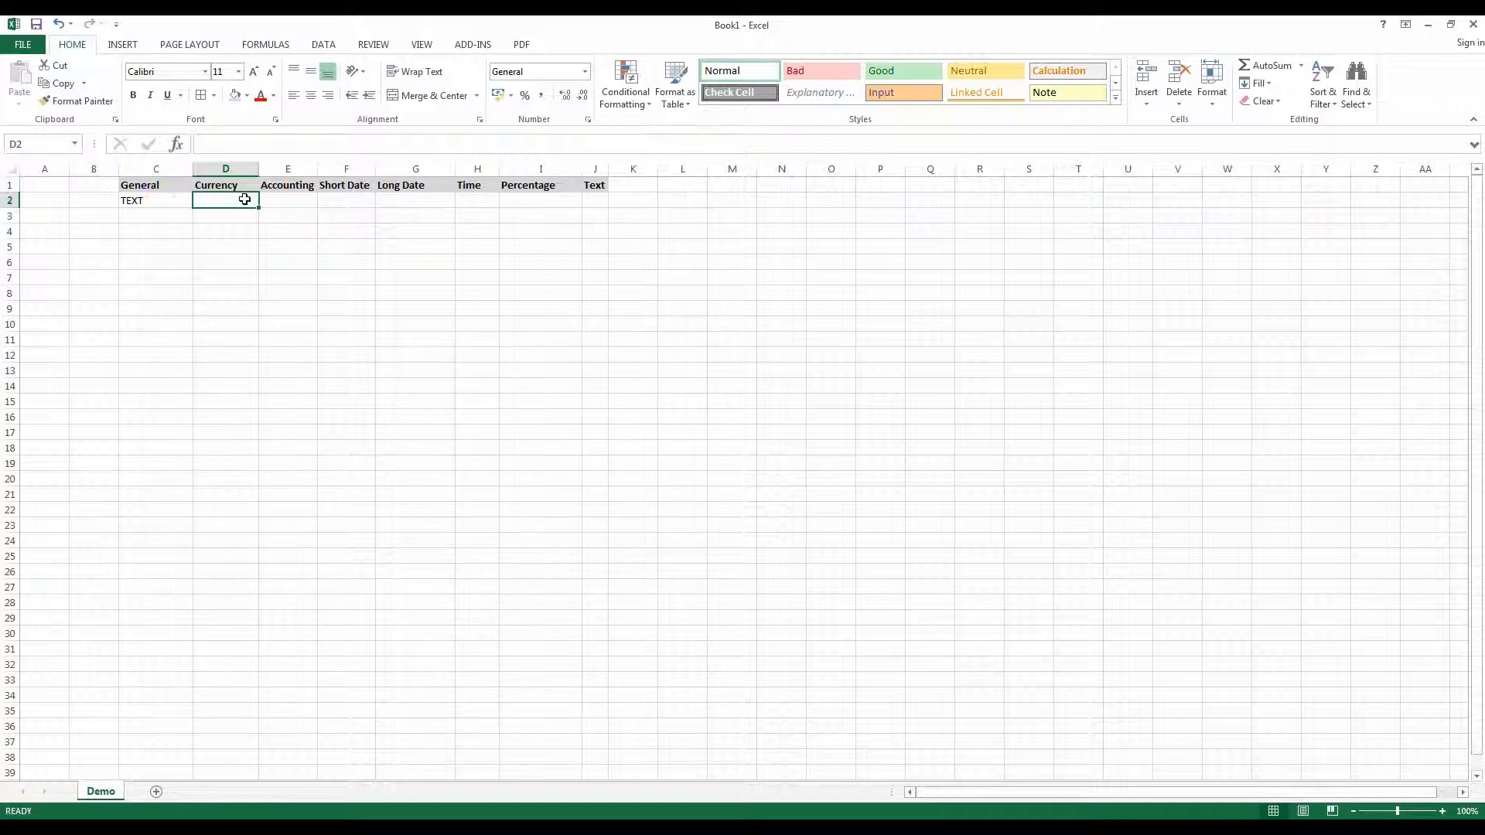
- Enter 20 in both the Currency and Accounting cells of row 2
{"action": "type", "text": "20"}
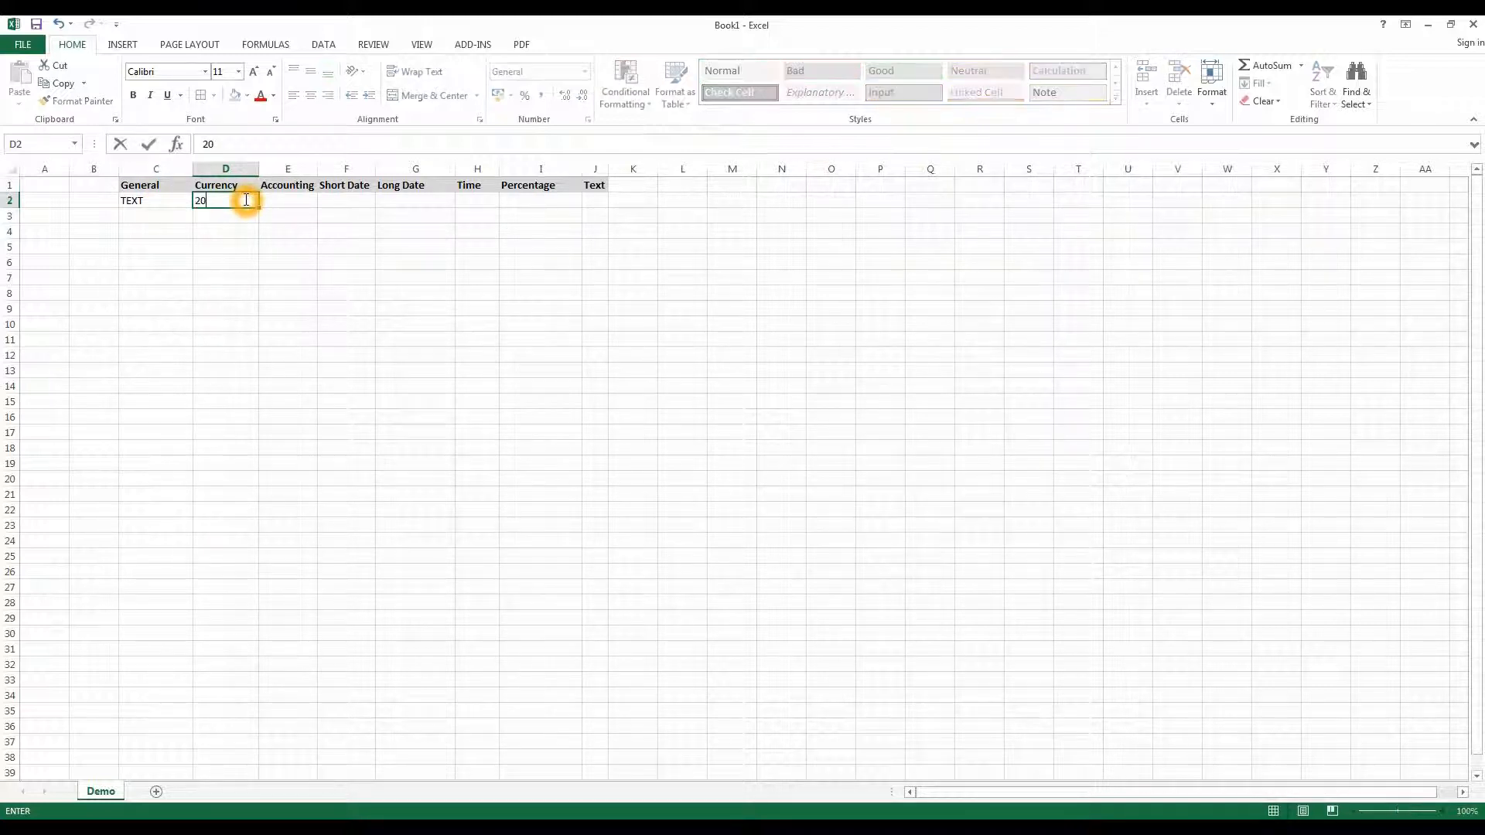
{"action": "key", "text": "Tab"}
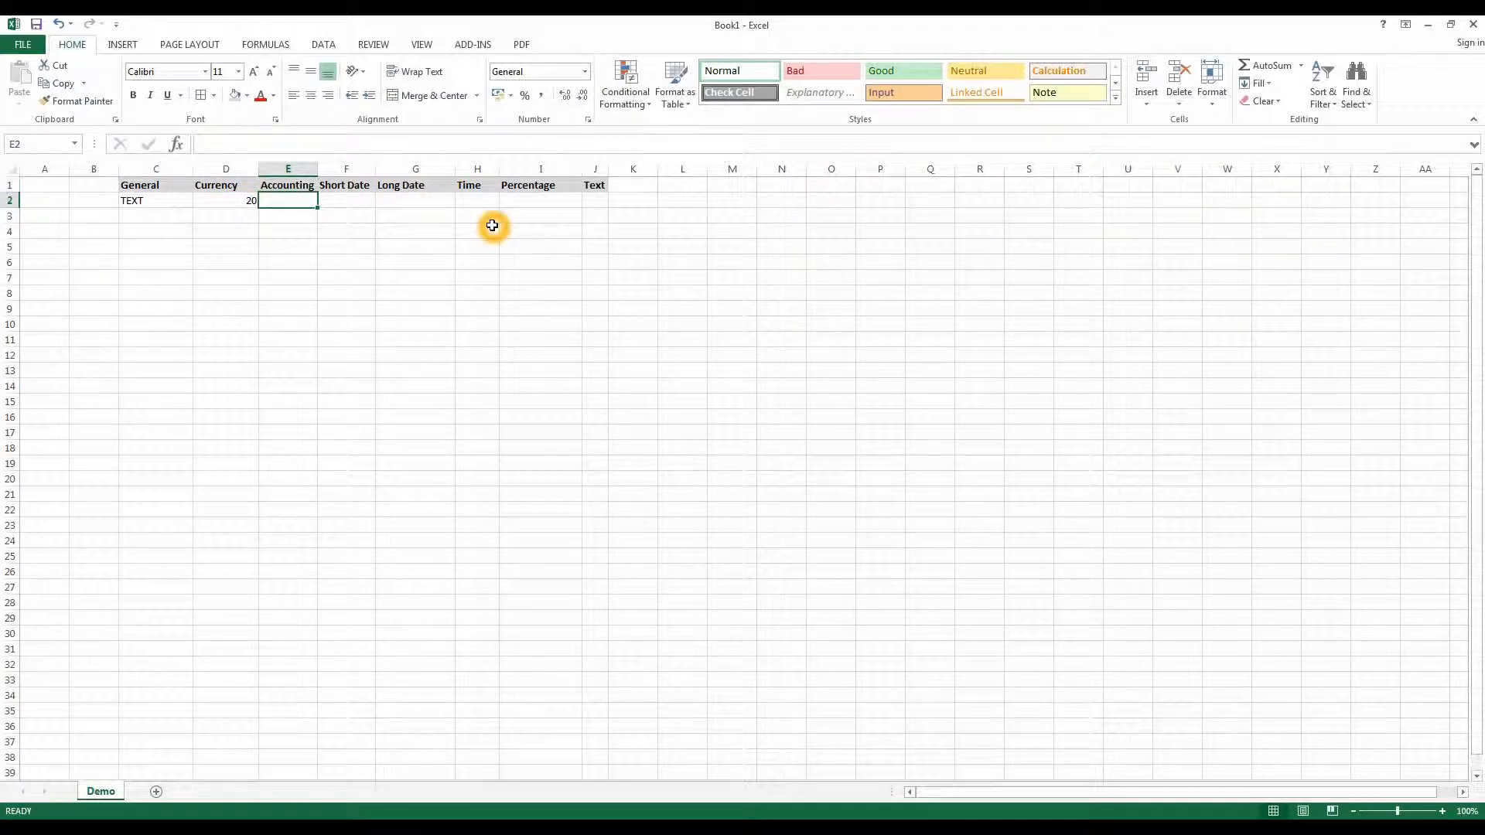
{"action": "type", "text": "20"}
{"action": "key", "text": "Tab"}
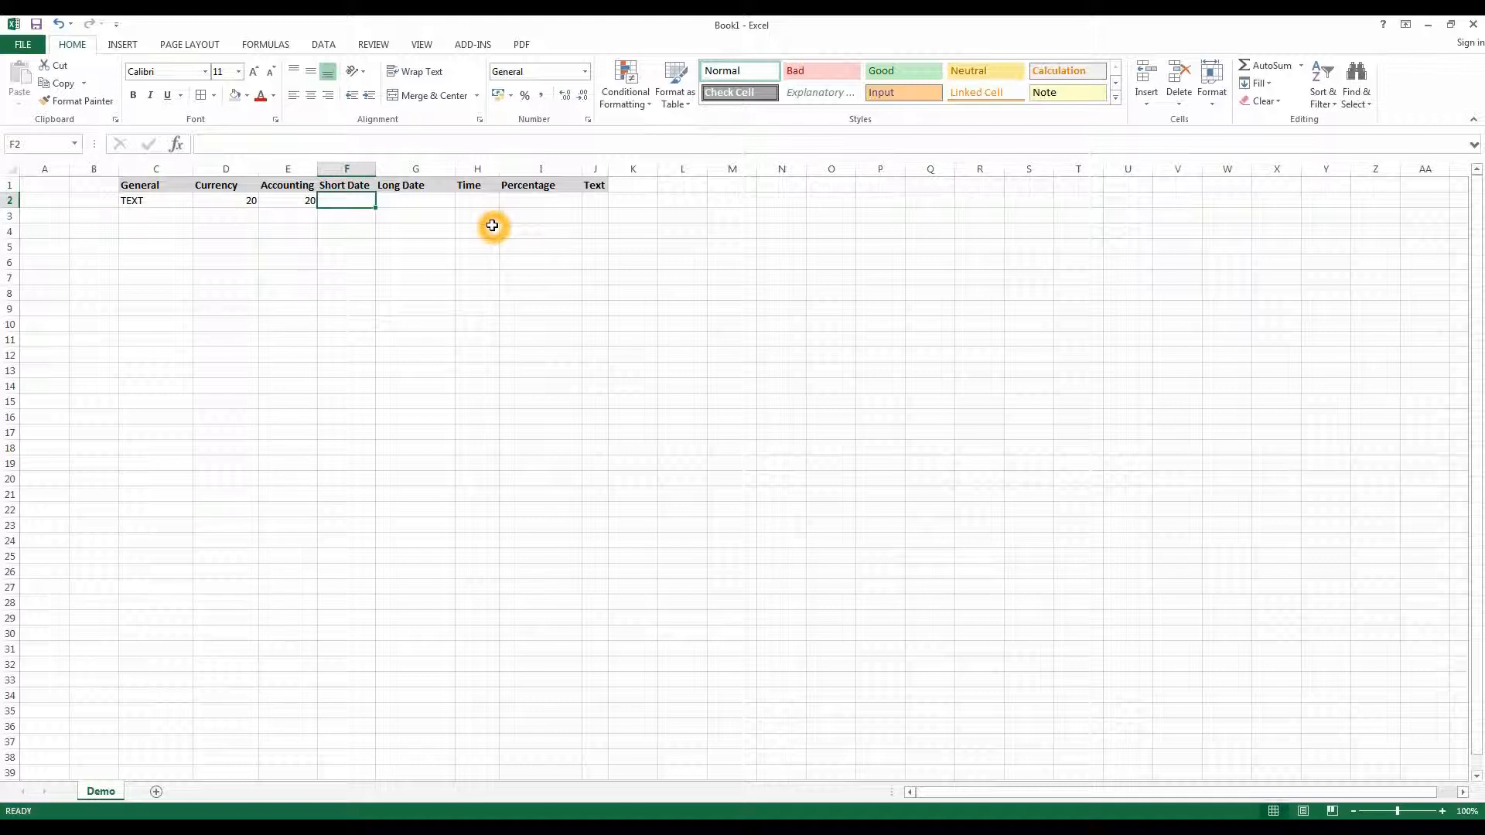
- Enter the date 11/01/15 in the Short Date cell F2
{"action": "type", "text": "11/01/15"}
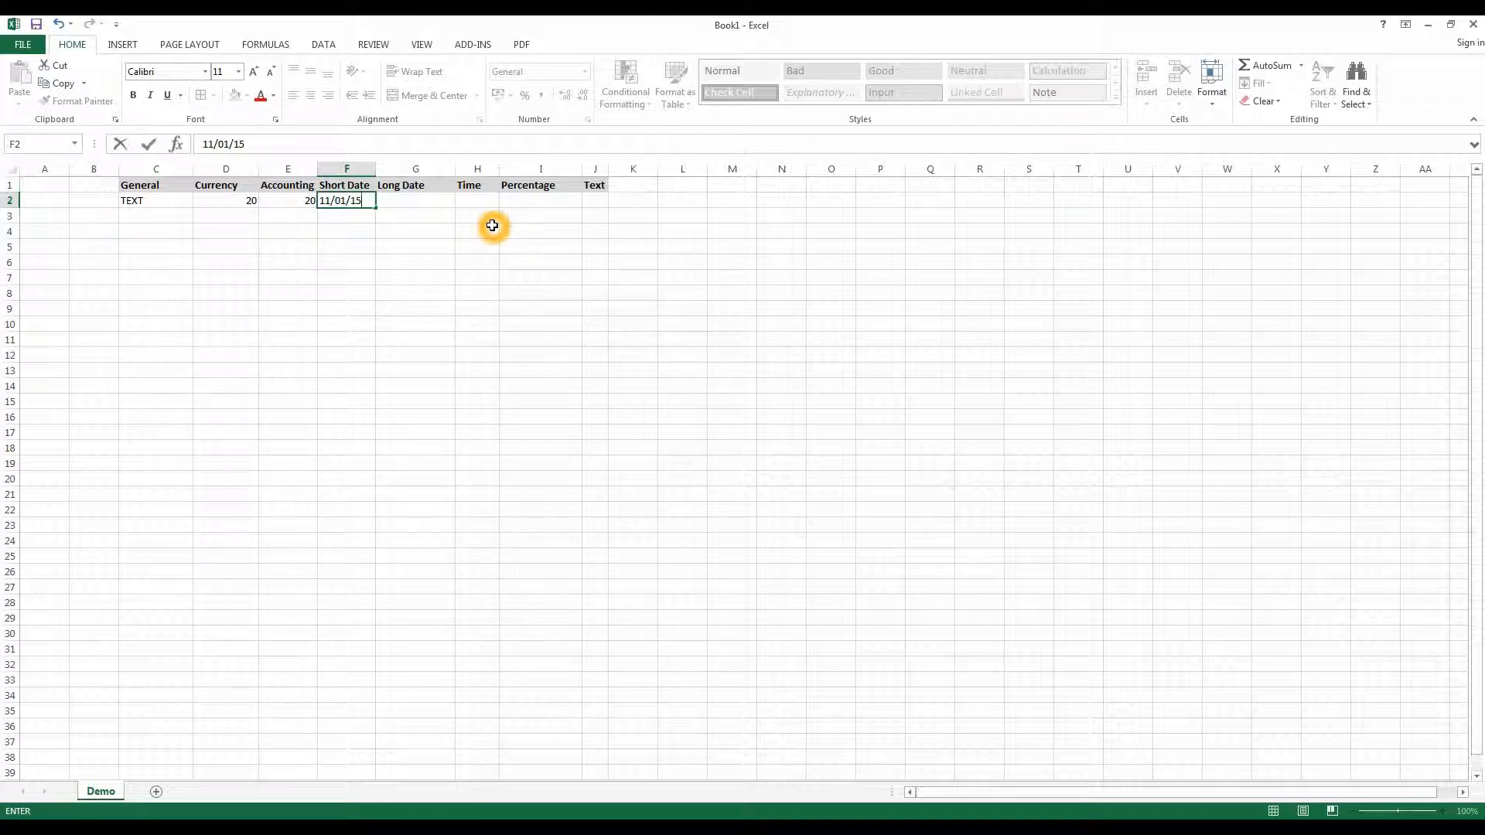
{"action": "key", "text": "Return"}
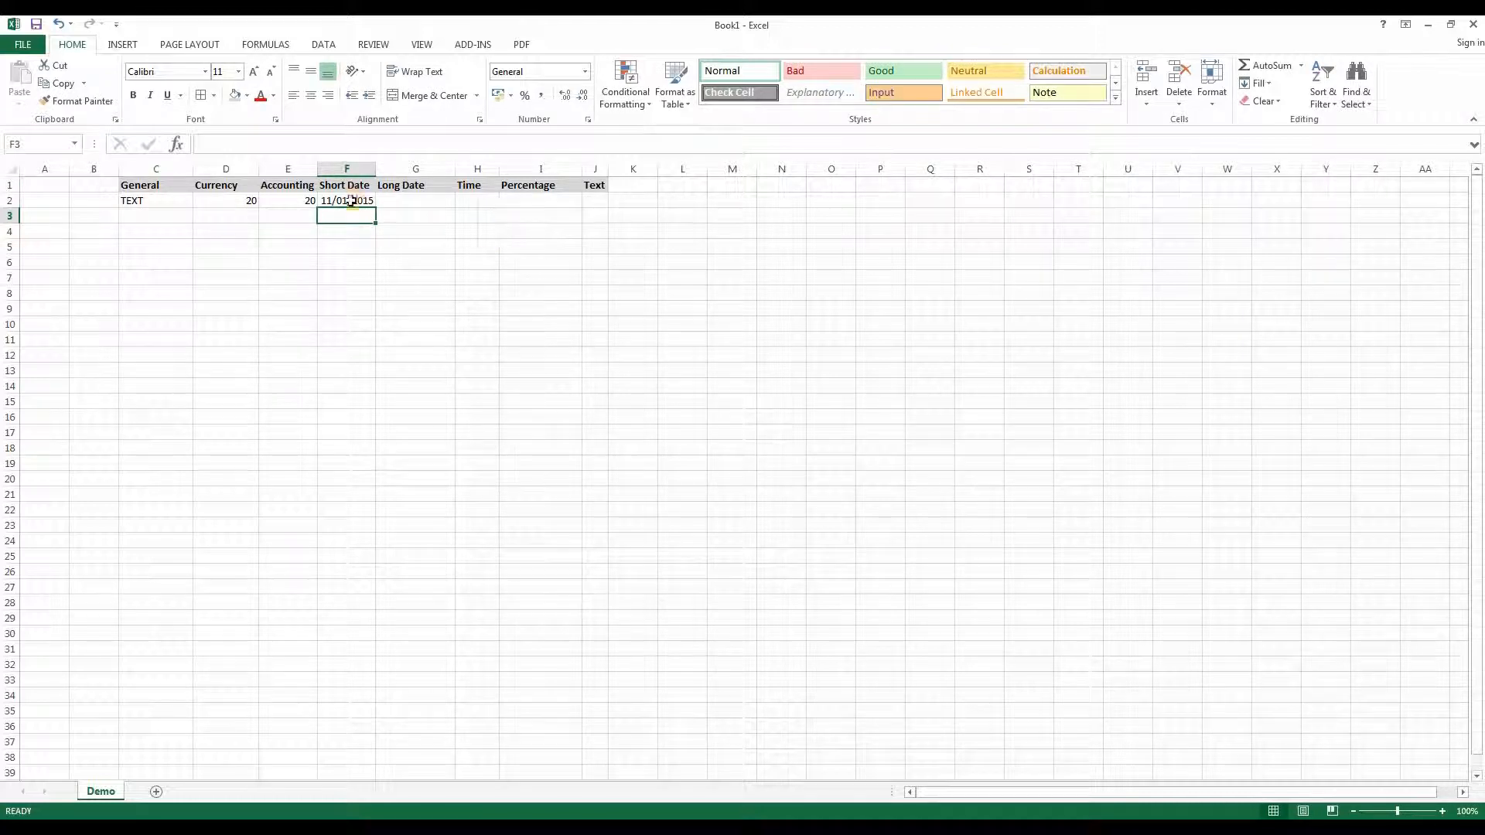
{"action": "left_click", "coordinate": [351, 200]}
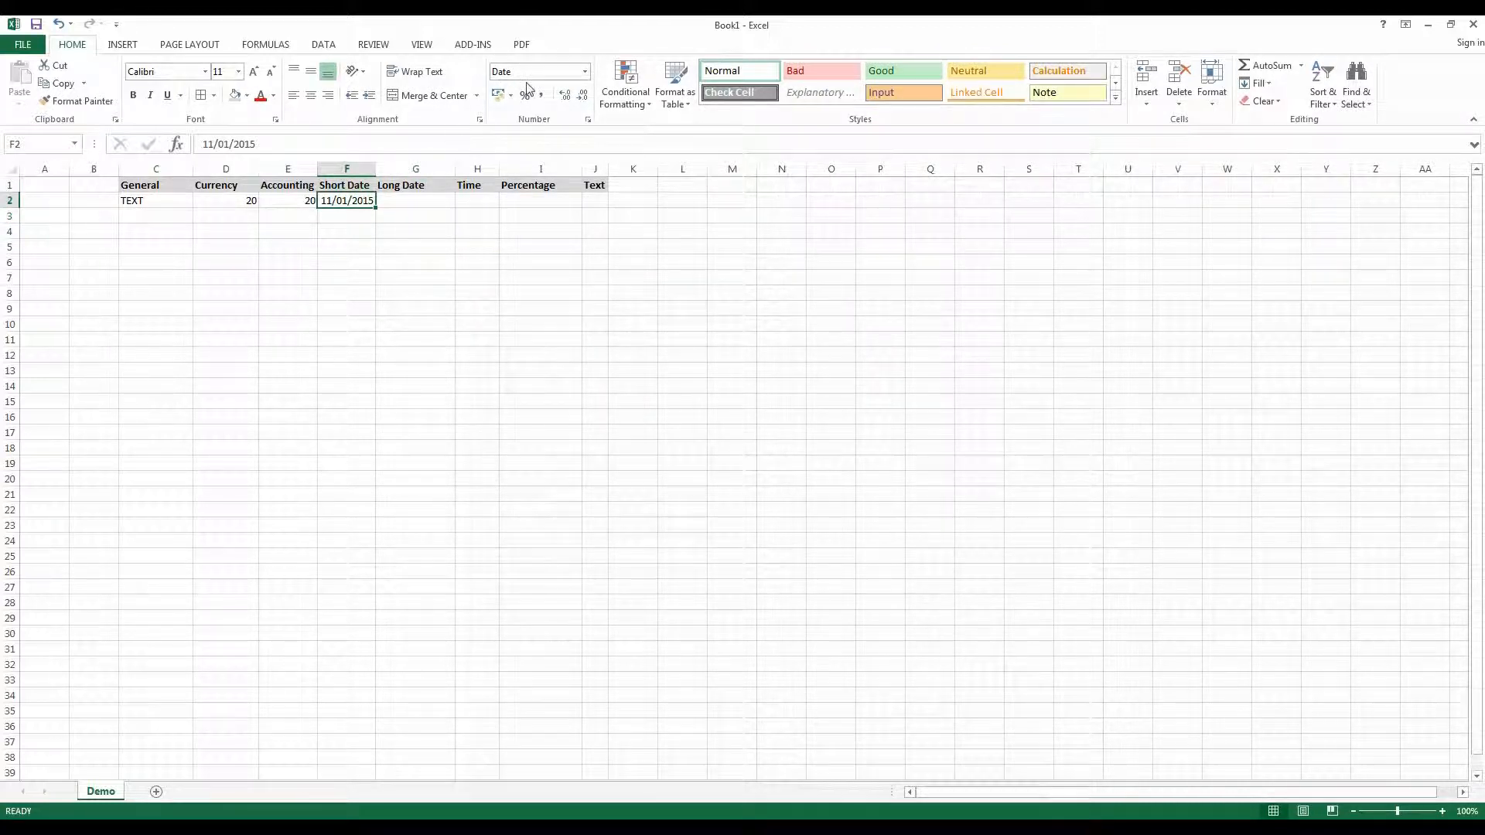
- Enter the date 11/01/15 in the Long Date cell G2
{"action": "left_click", "coordinate": [402, 201]}
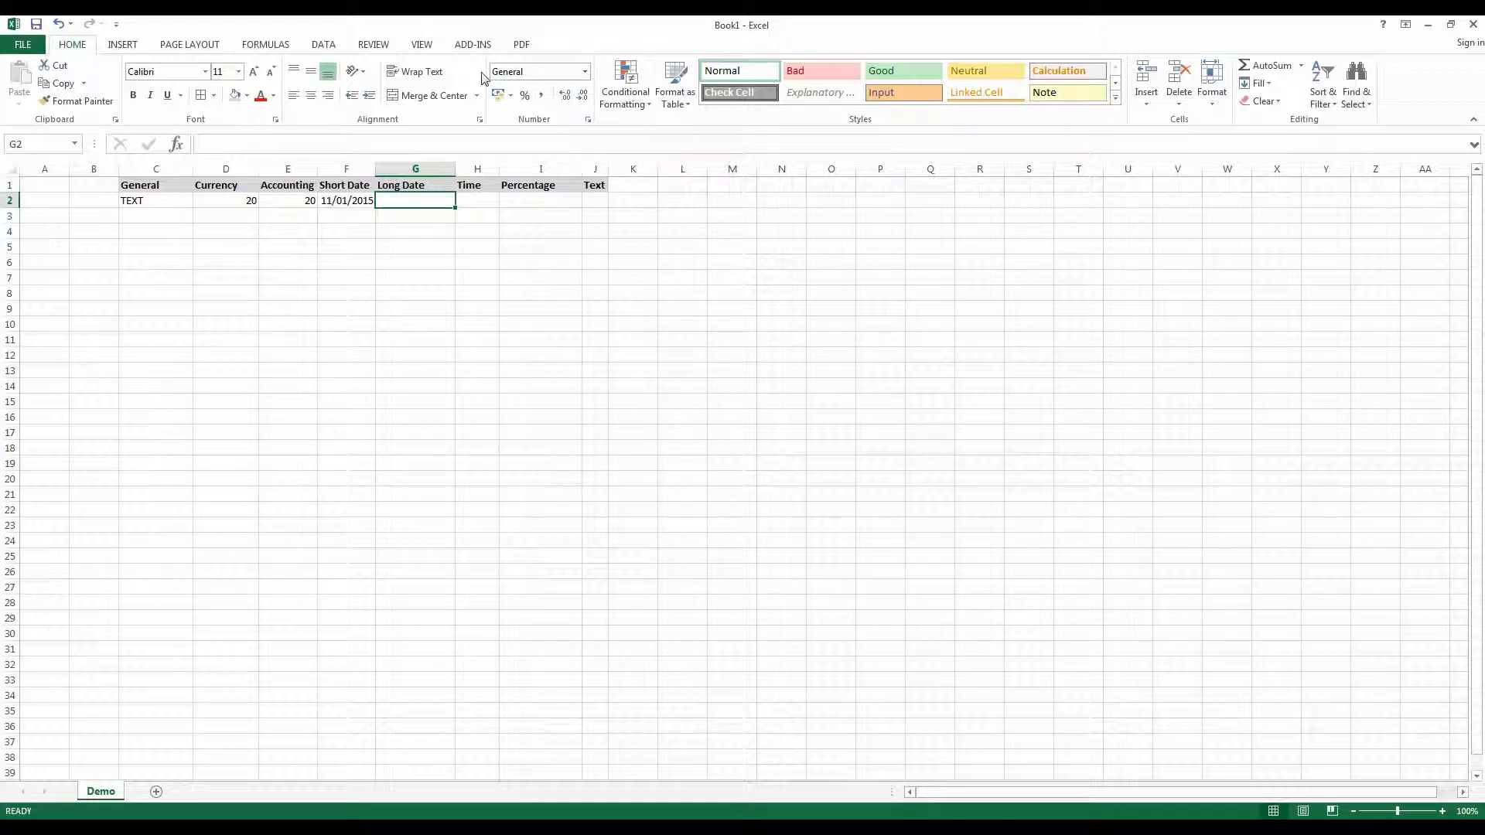
{"action": "type", "text": "11/01/15"}
{"action": "key", "text": "Tab"}
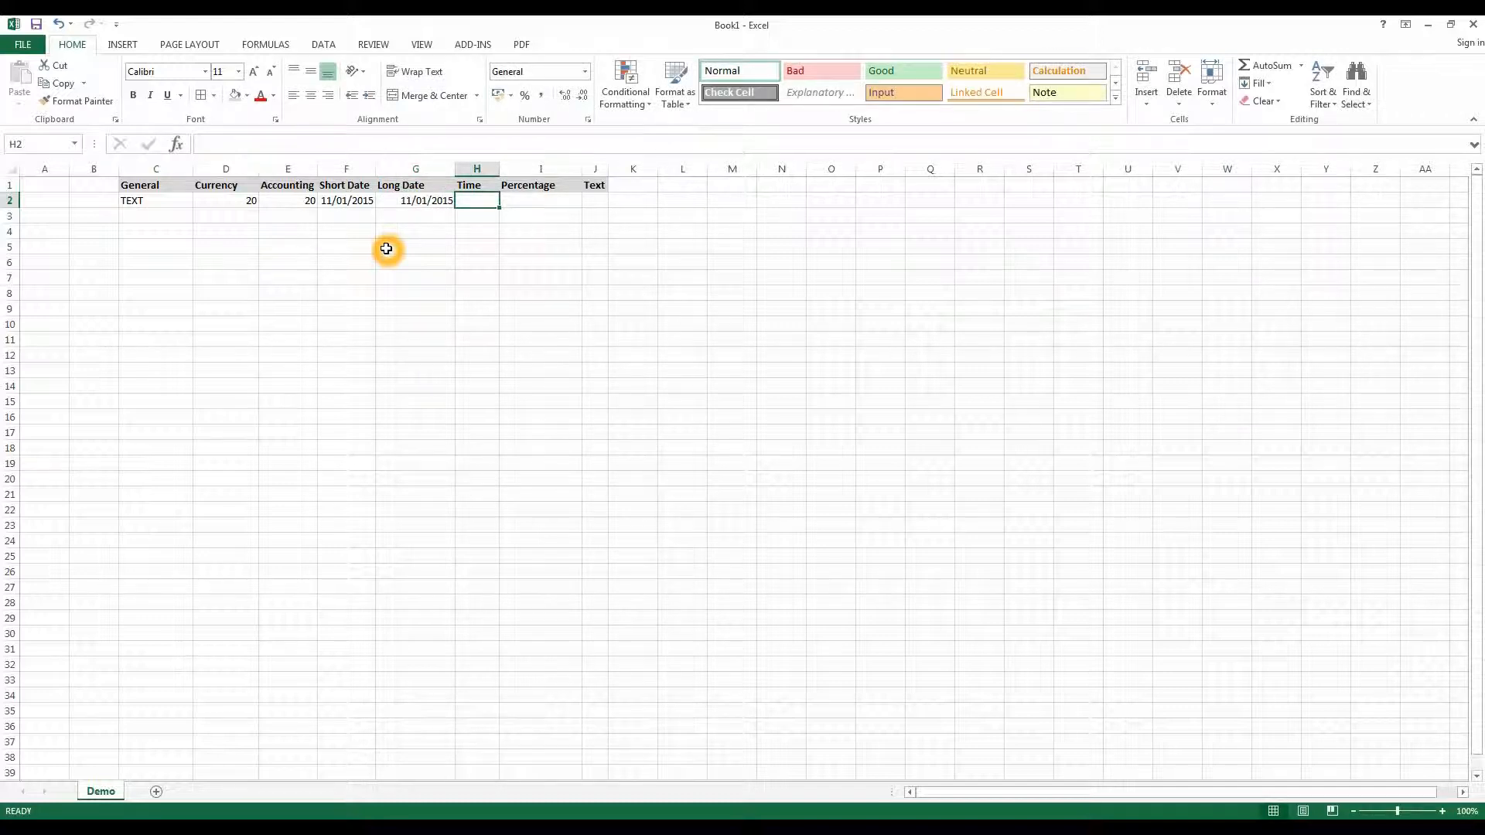
- Apply the Long Date number format to G2
{"action": "left_click", "coordinate": [401, 200]}
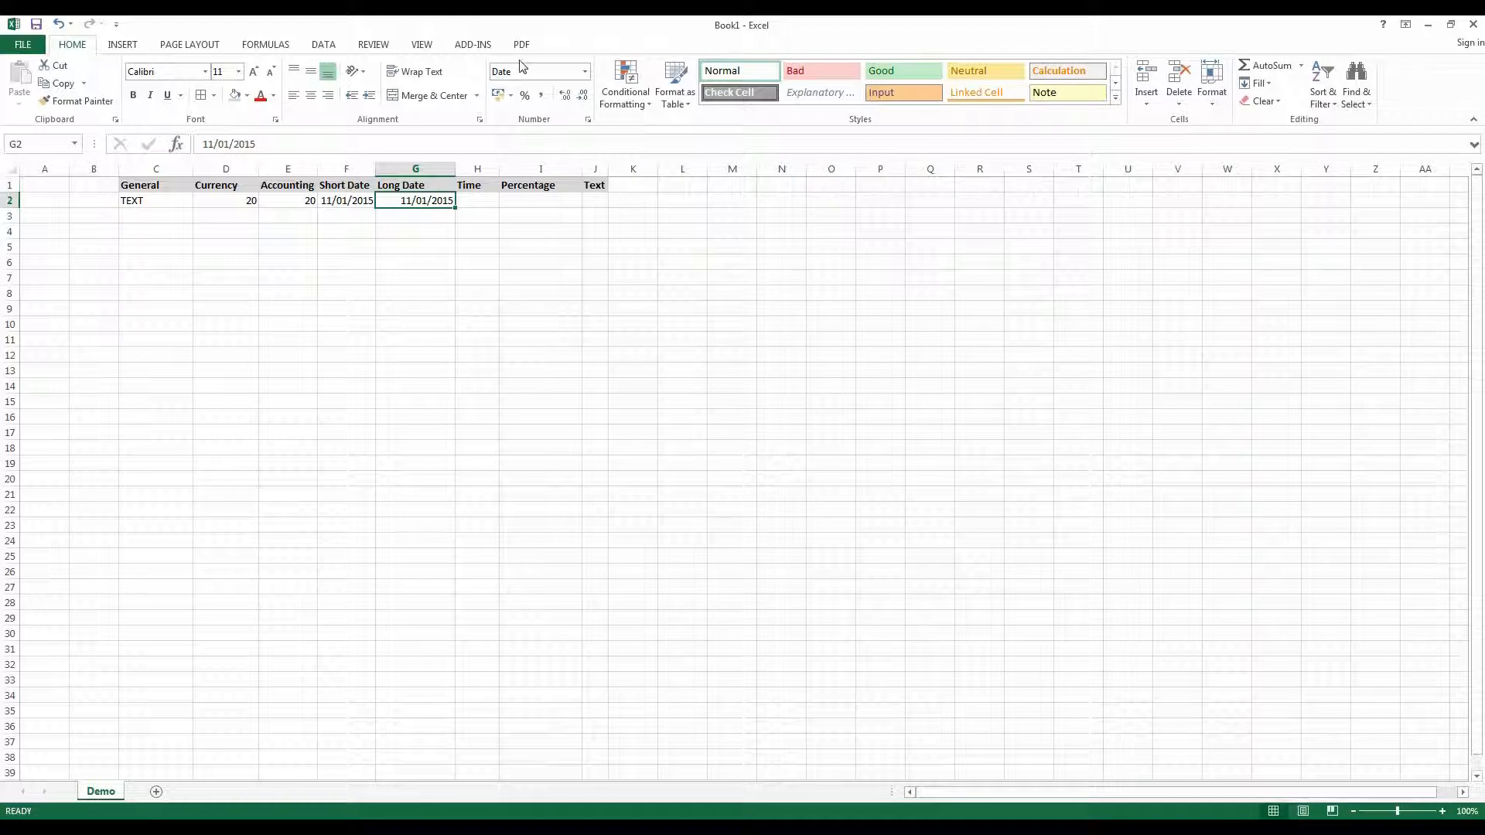
{"action": "left_click", "coordinate": [491, 76]}
{"action": "left_click", "coordinate": [584, 72]}
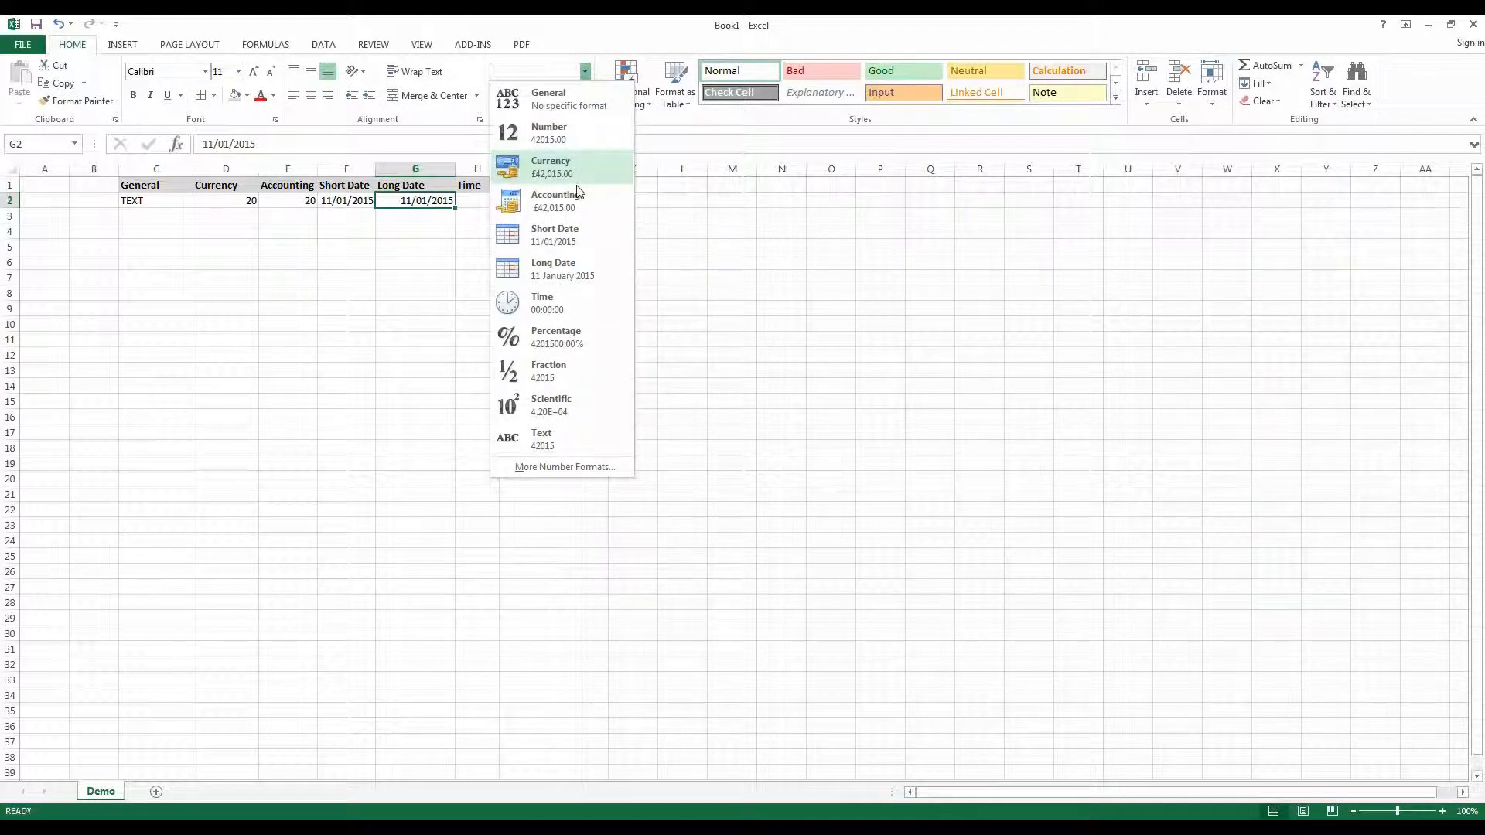
{"action": "left_click", "coordinate": [553, 269]}
{"action": "left_click", "coordinate": [425, 256]}
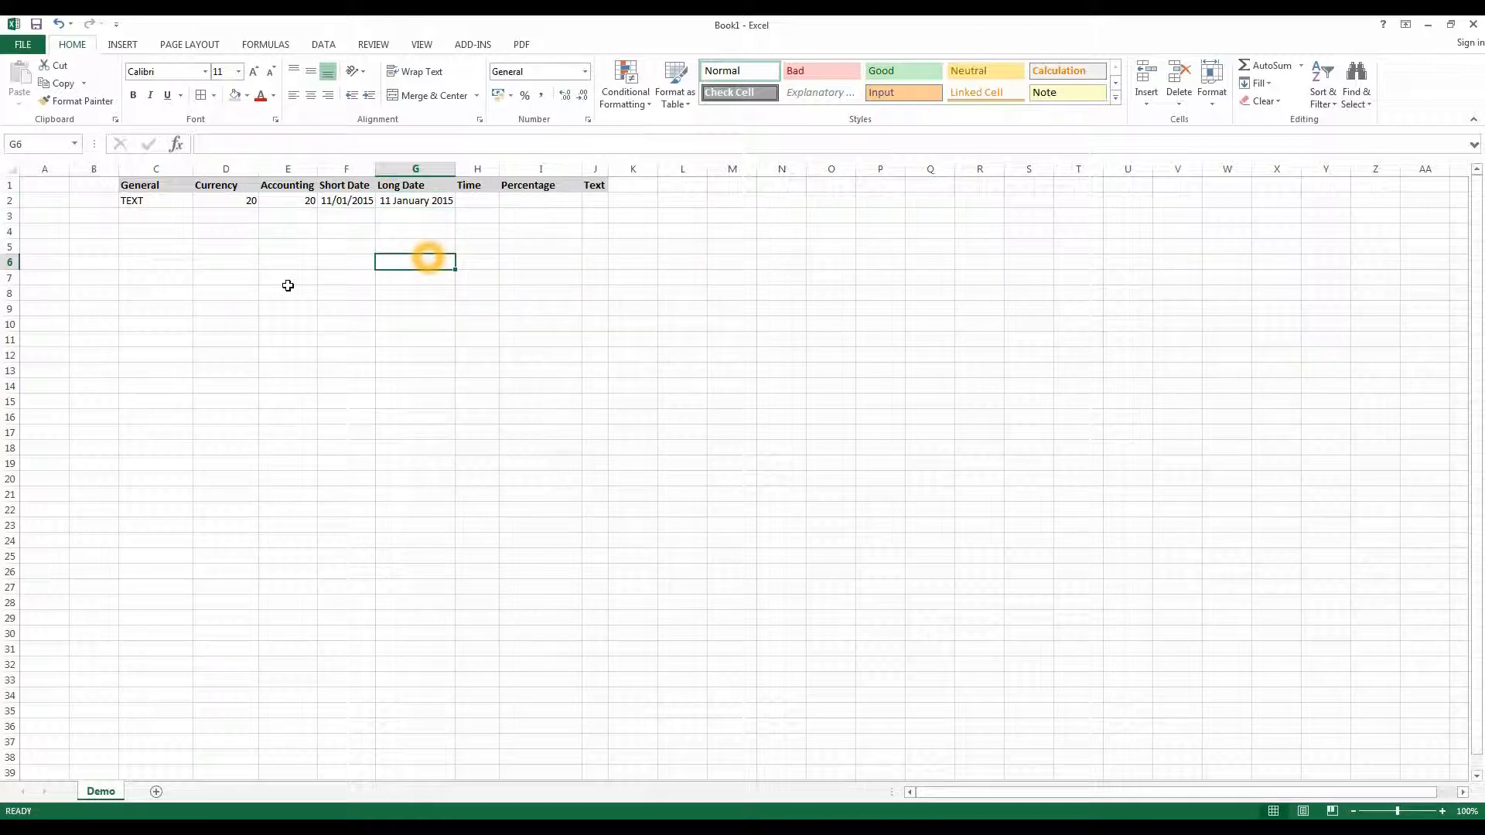
- Enter the time 01:27 in the Time cell H2
{"action": "left_click", "coordinate": [485, 201]}
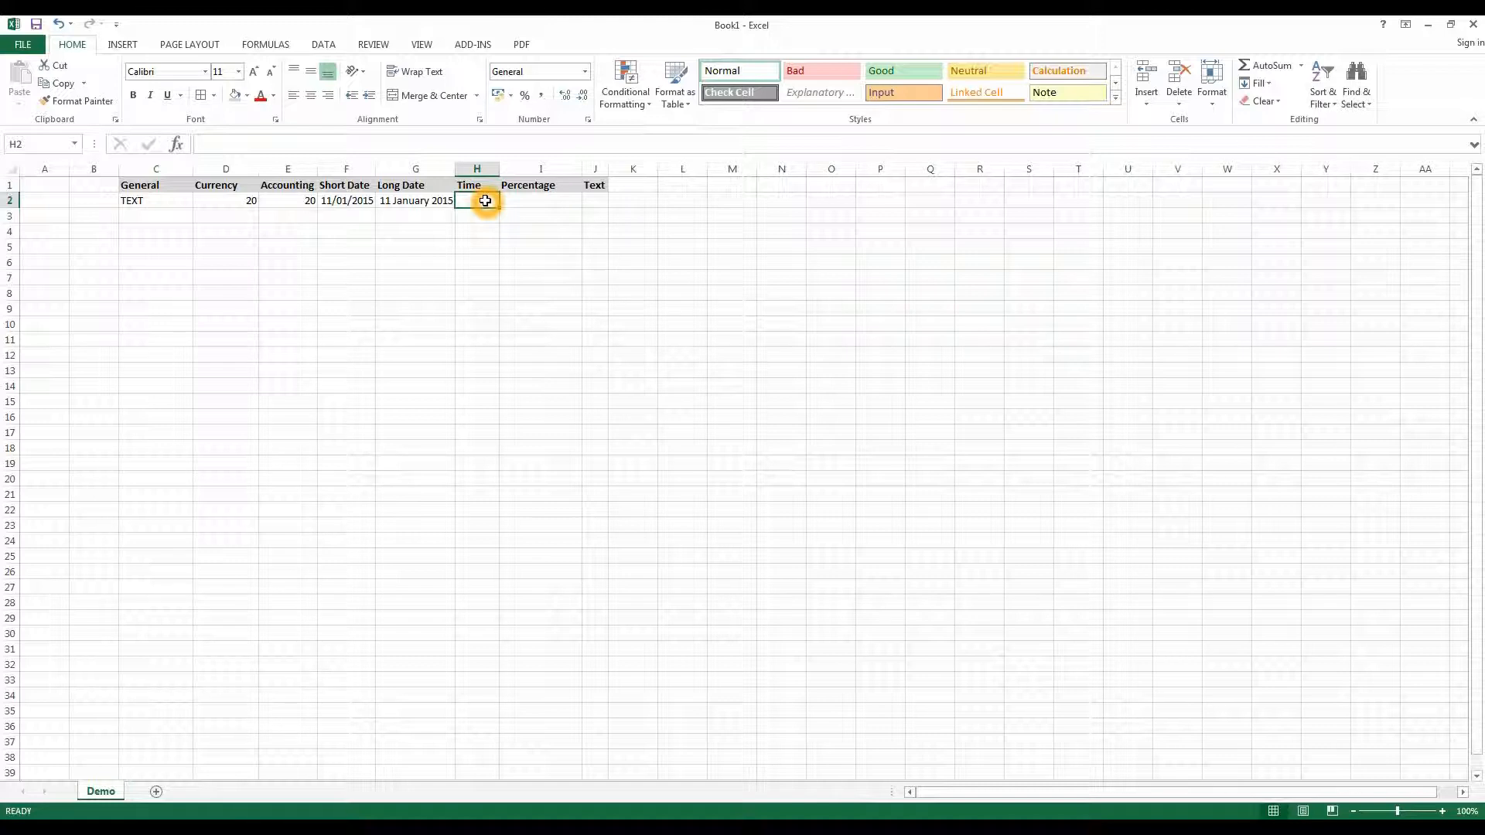
{"action": "type", "text": "01:27"}
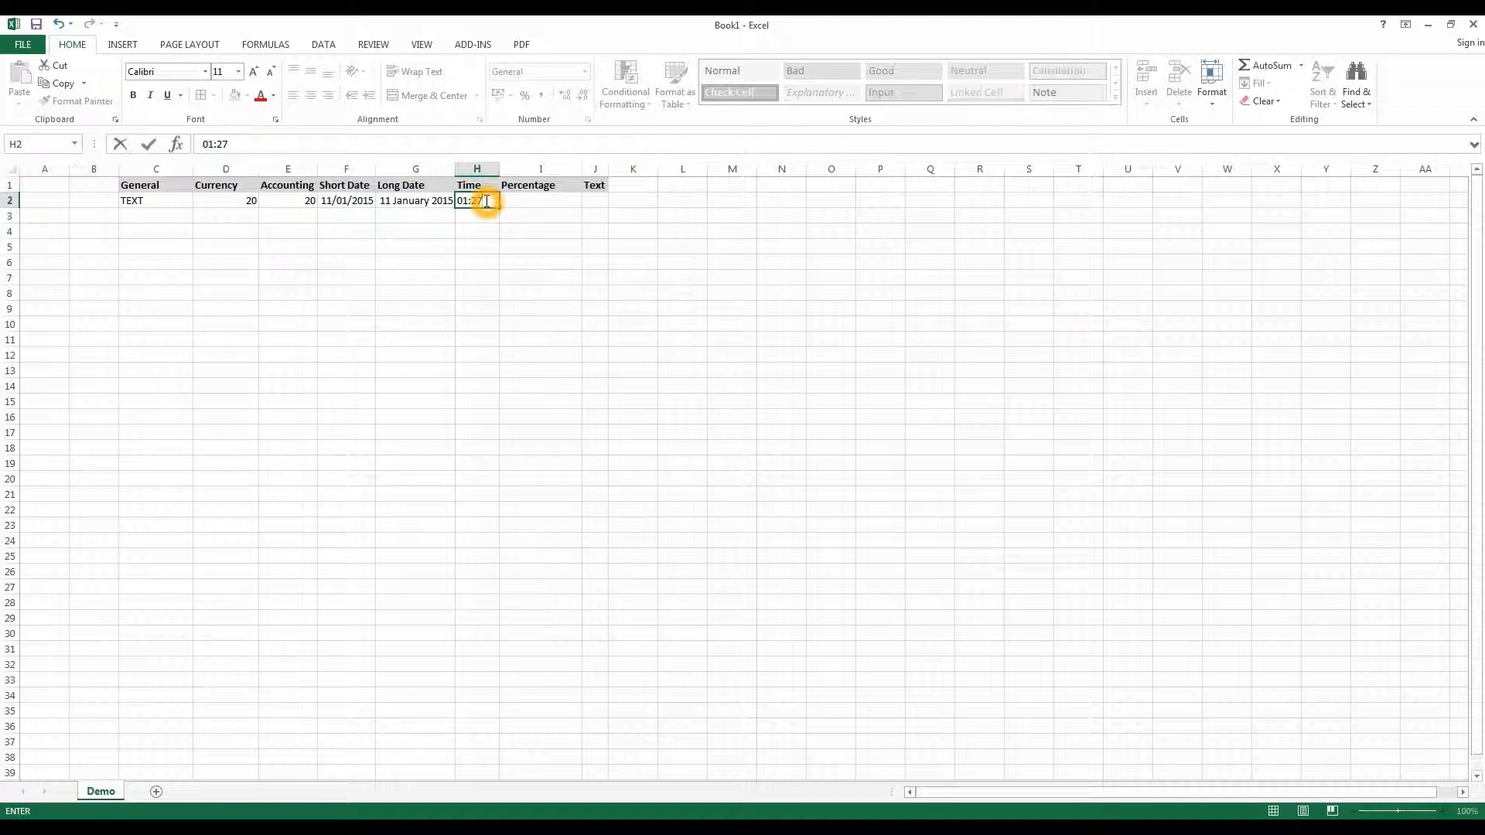
{"action": "key", "text": "Return"}
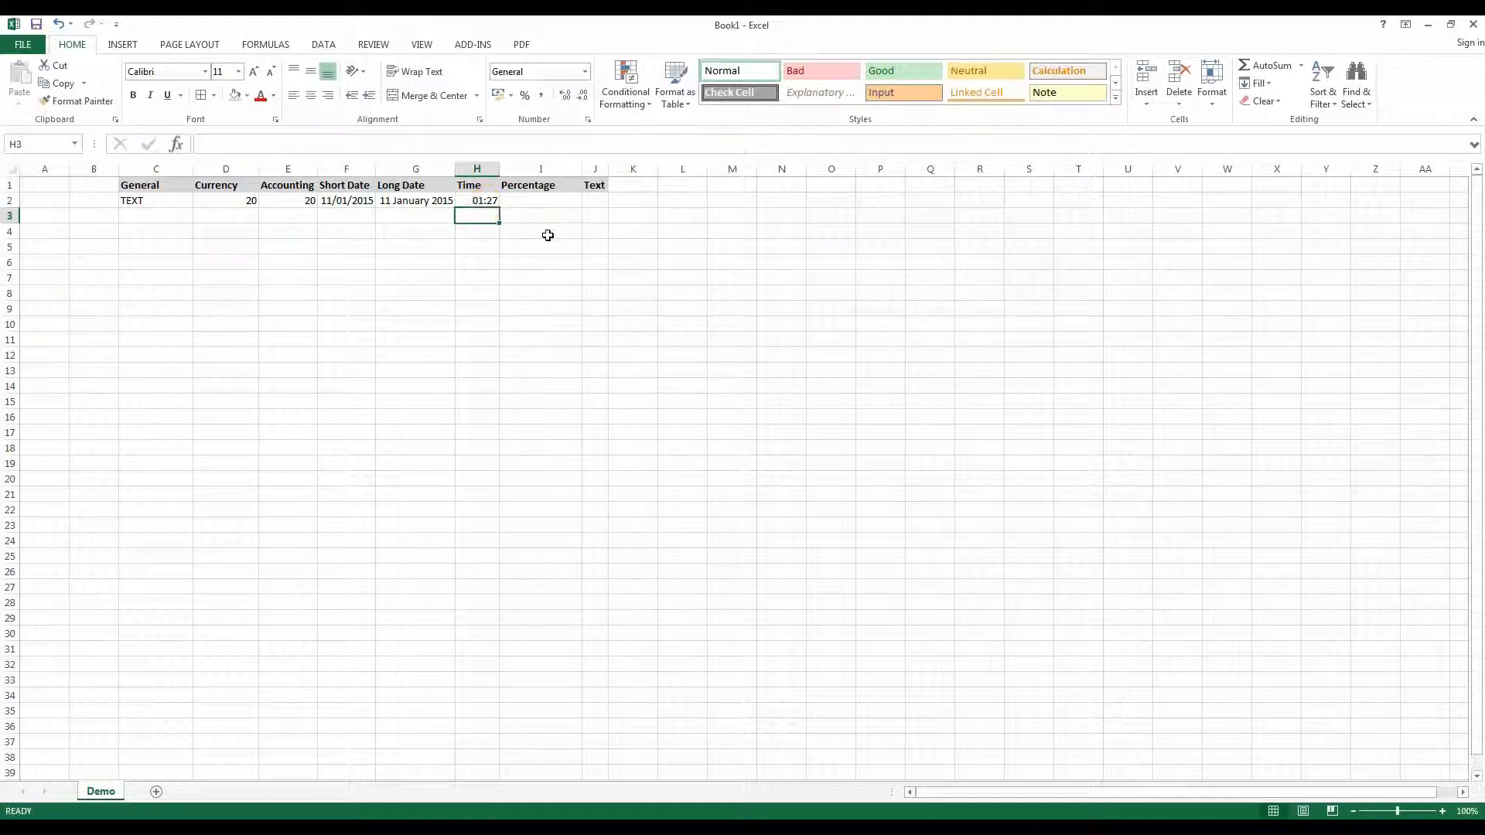
- Apply the Time number format to H2
{"action": "left_click", "coordinate": [486, 200]}
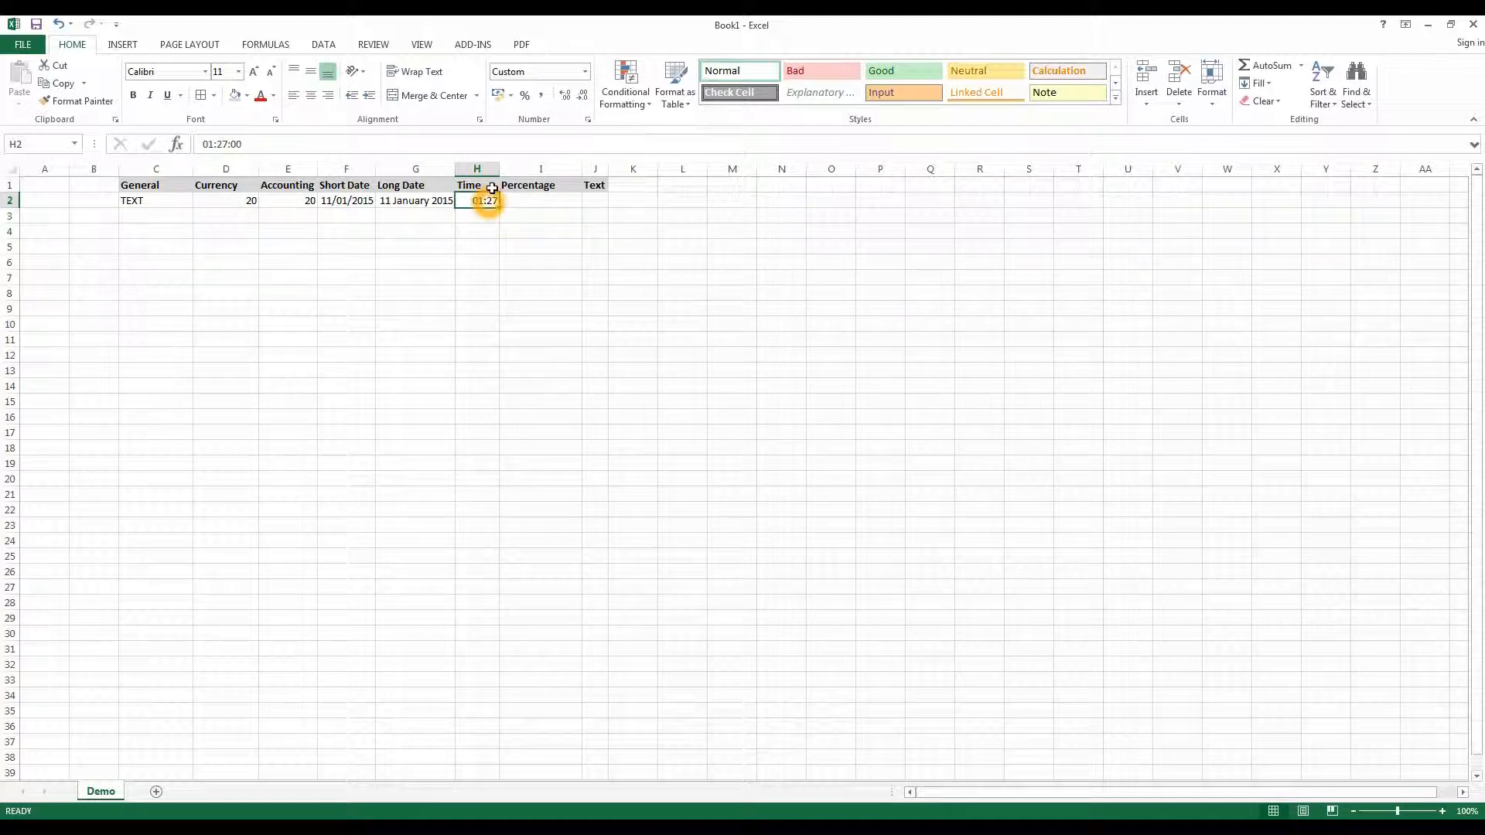
{"action": "left_click", "coordinate": [586, 71]}
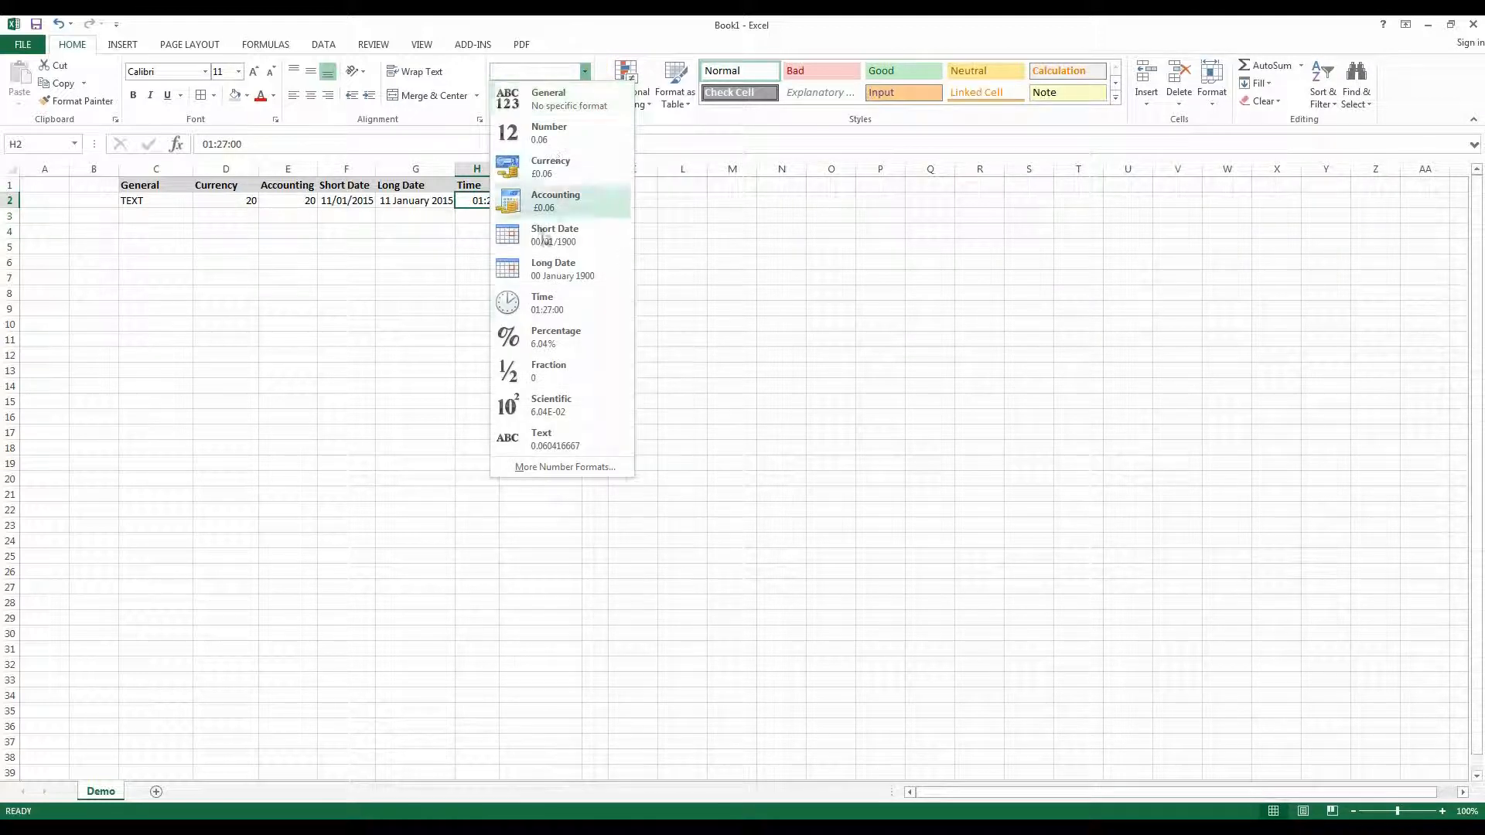
{"action": "left_click", "coordinate": [533, 297]}
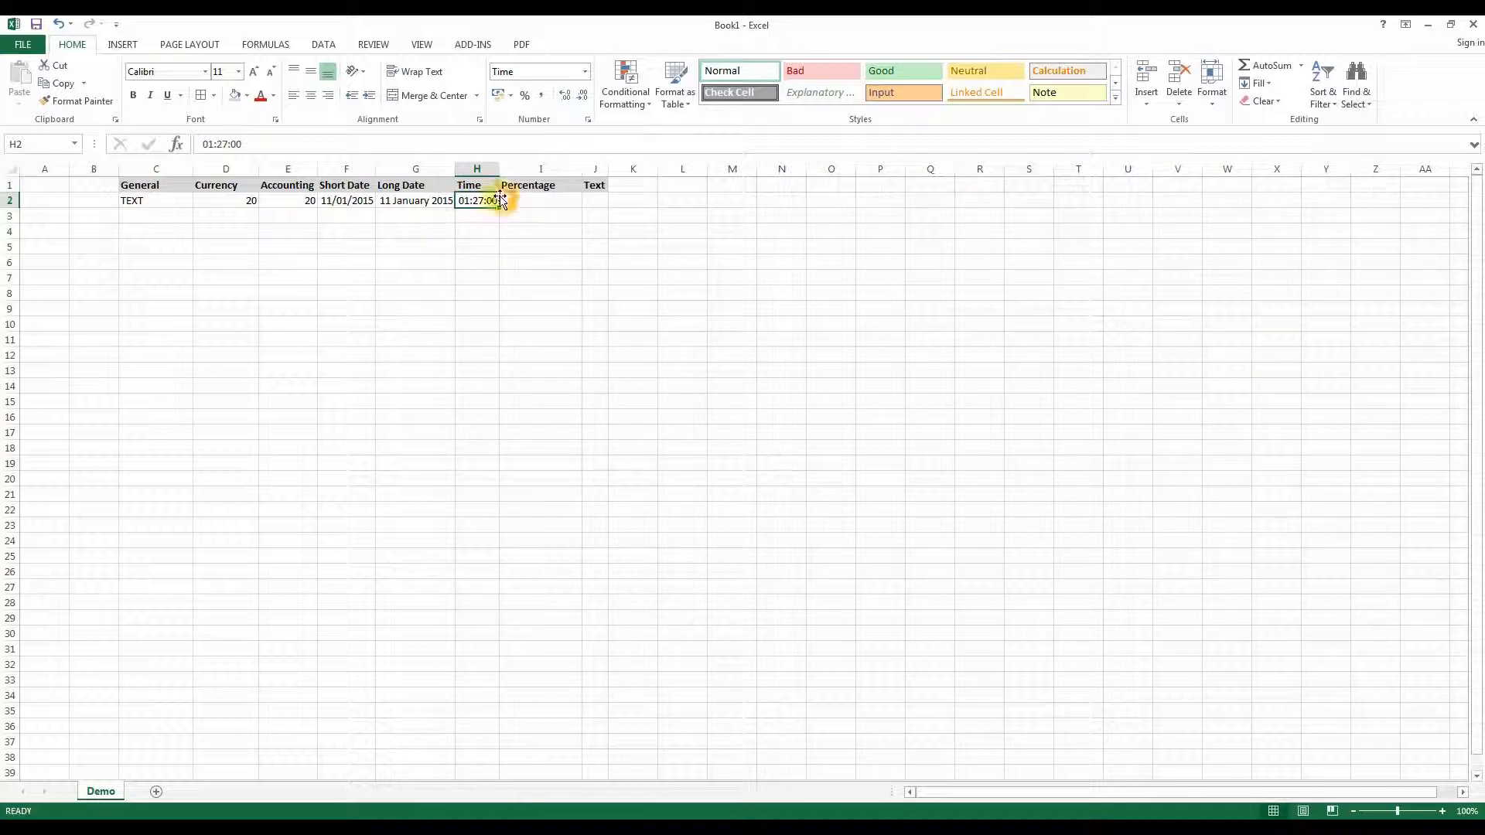
- Apply the Percent style to I2 and enter 10 in it
{"action": "left_click", "coordinate": [555, 200]}
{"action": "left_click", "coordinate": [555, 199]}
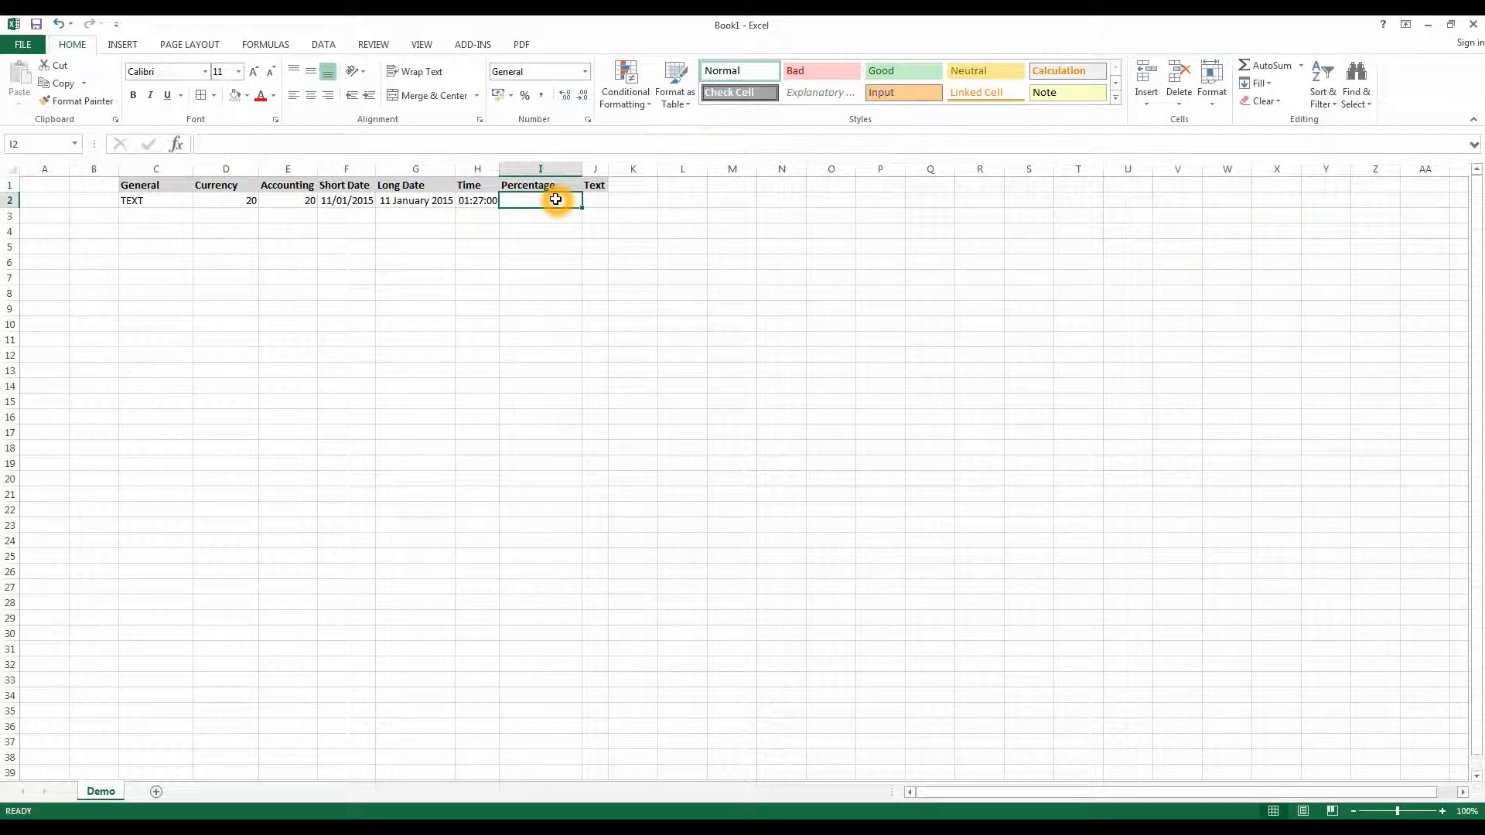
{"action": "left_click", "coordinate": [529, 99]}
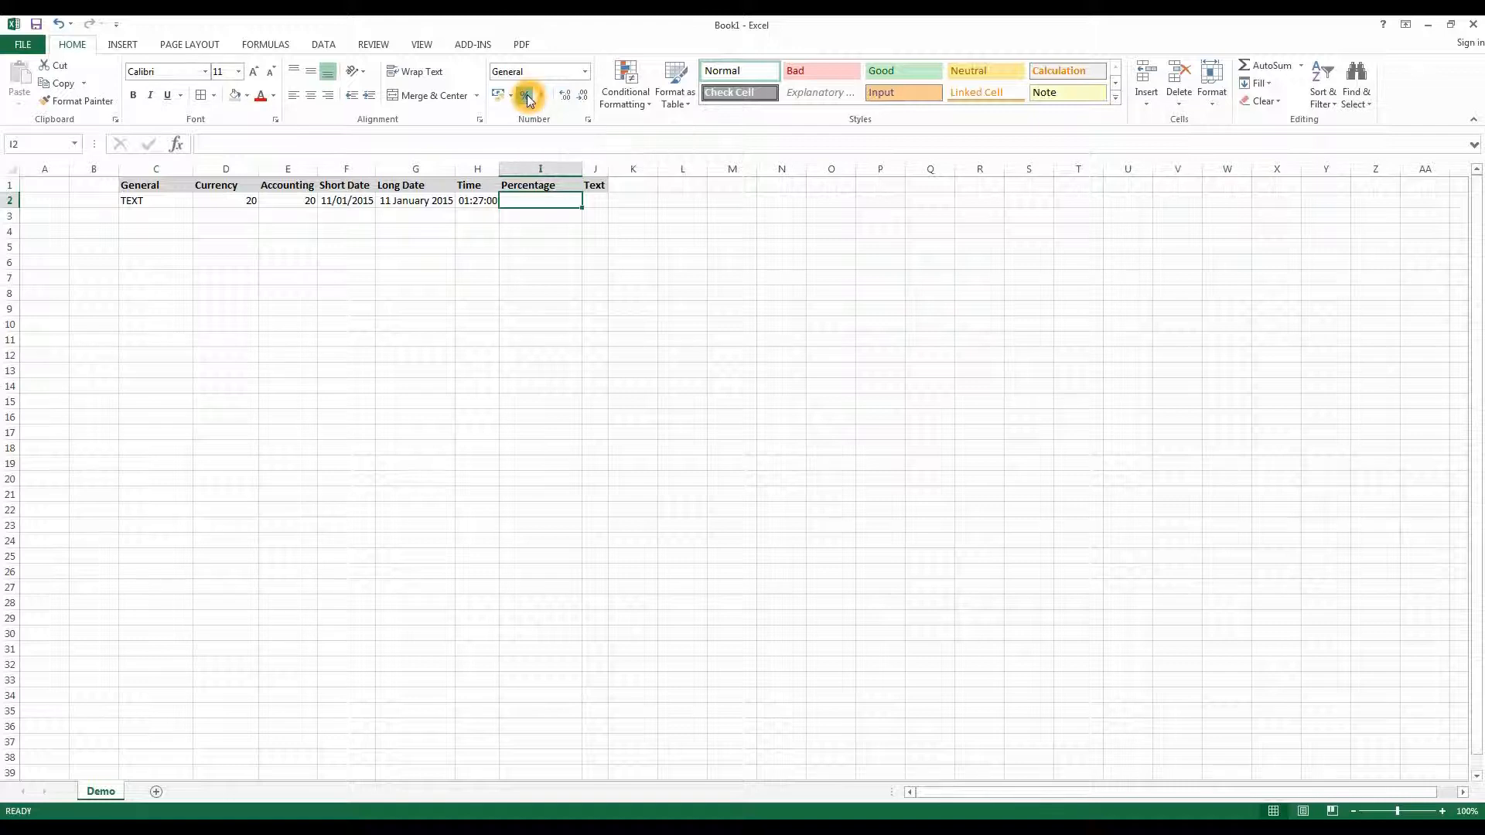
{"action": "type", "text": "10"}
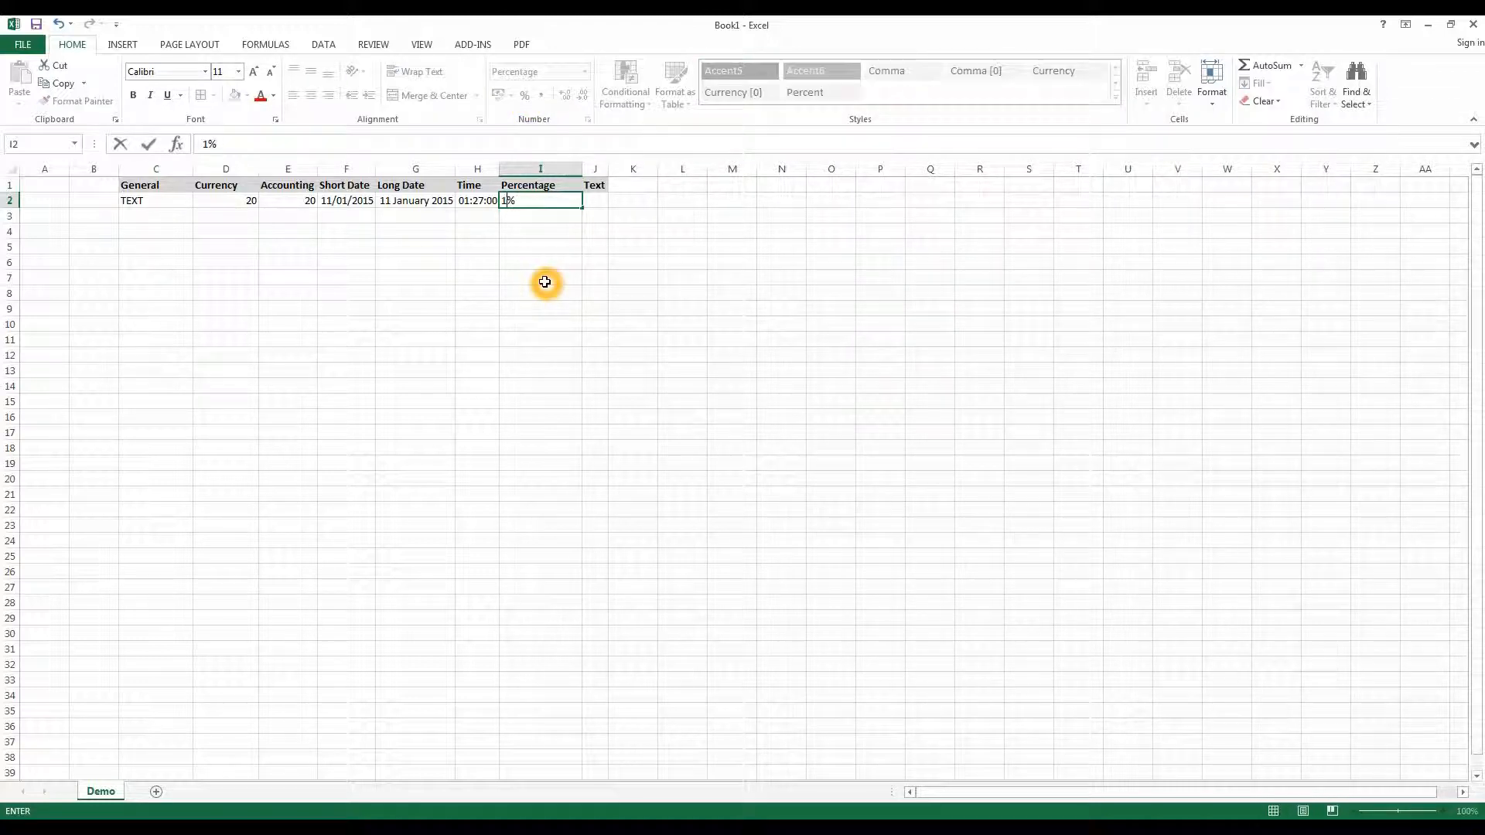
{"action": "left_click", "coordinate": [545, 282]}
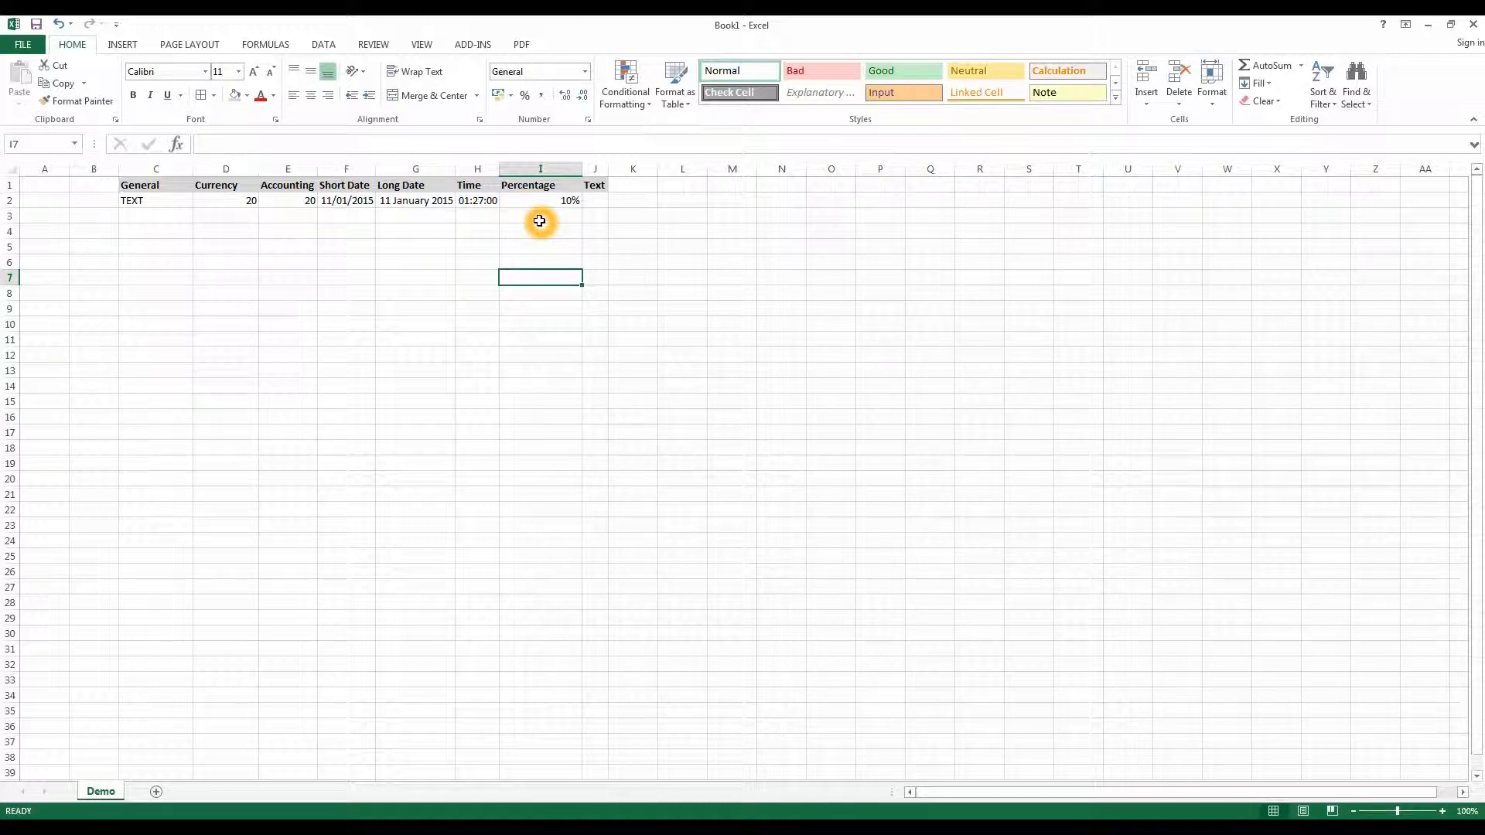
- Enter 10 in cell M2
{"action": "left_click", "coordinate": [740, 200]}
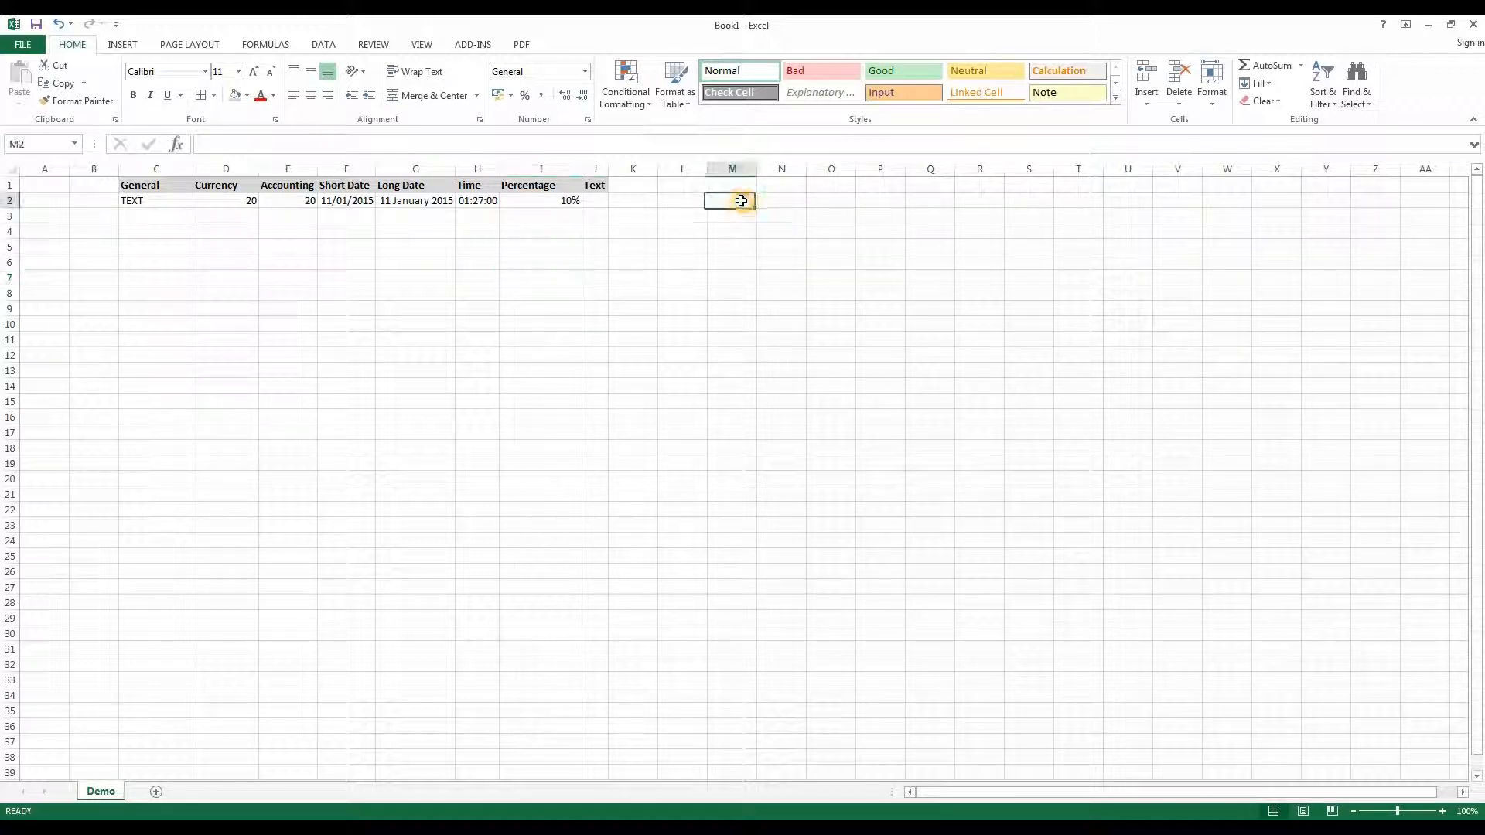
{"action": "type", "text": "10"}
{"action": "left_click", "coordinate": [738, 232]}
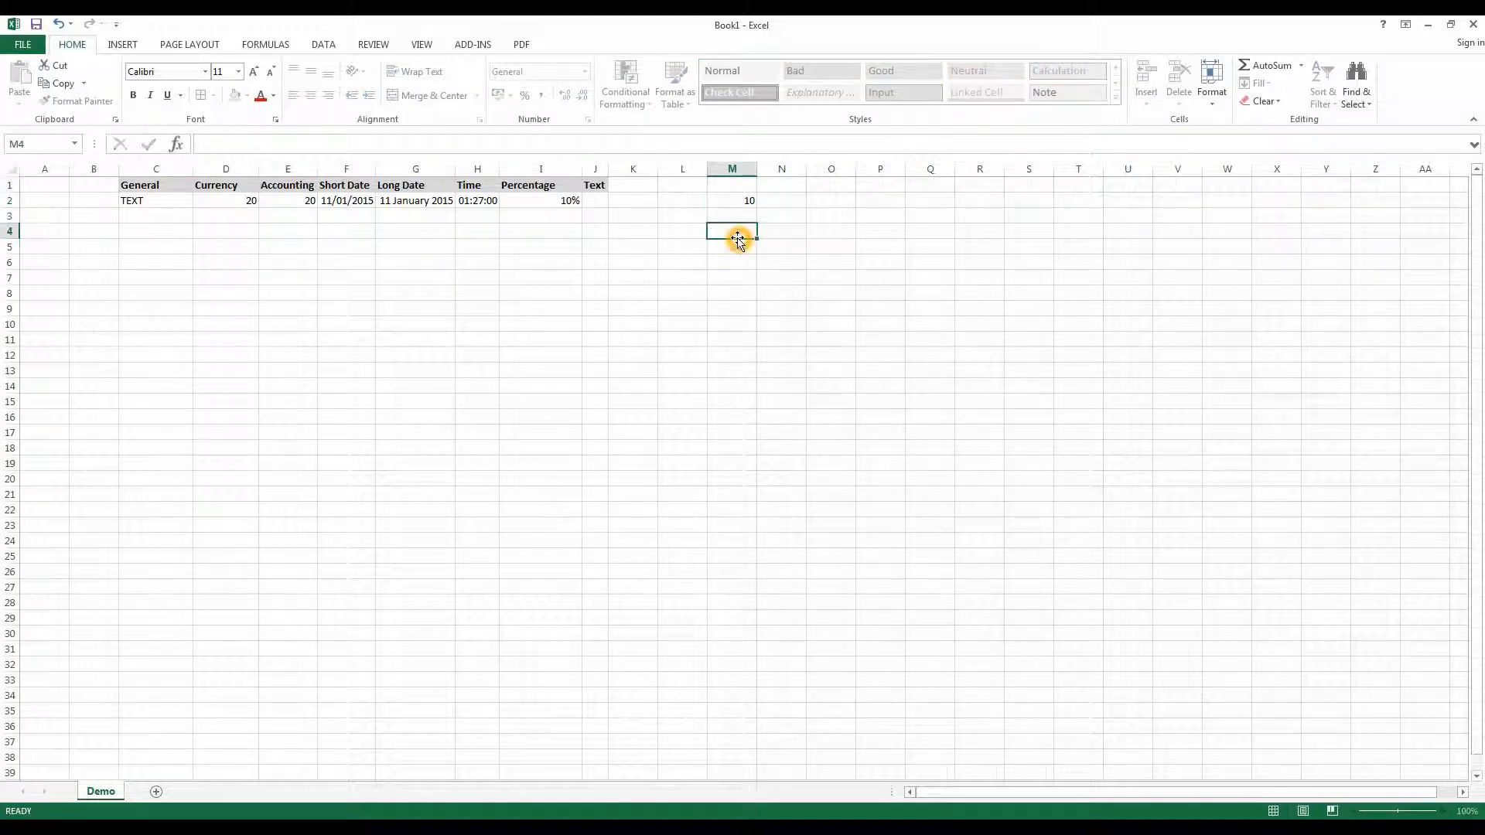
- Apply the Percentage number format to M2 and decrease its decimal places twice
{"action": "left_click", "coordinate": [731, 199]}
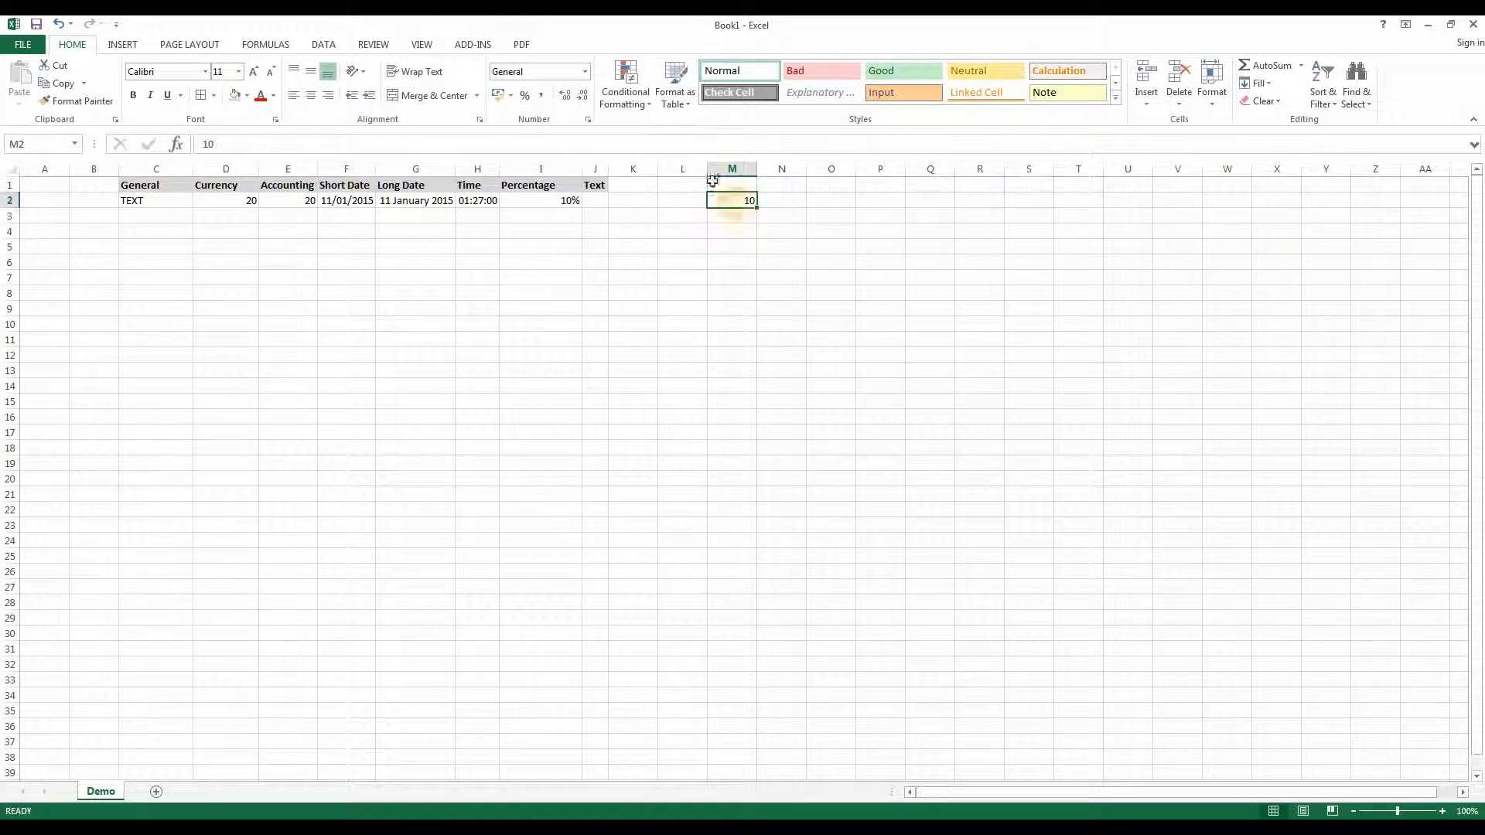
{"action": "left_click", "coordinate": [584, 71]}
{"action": "left_click", "coordinate": [538, 339]}
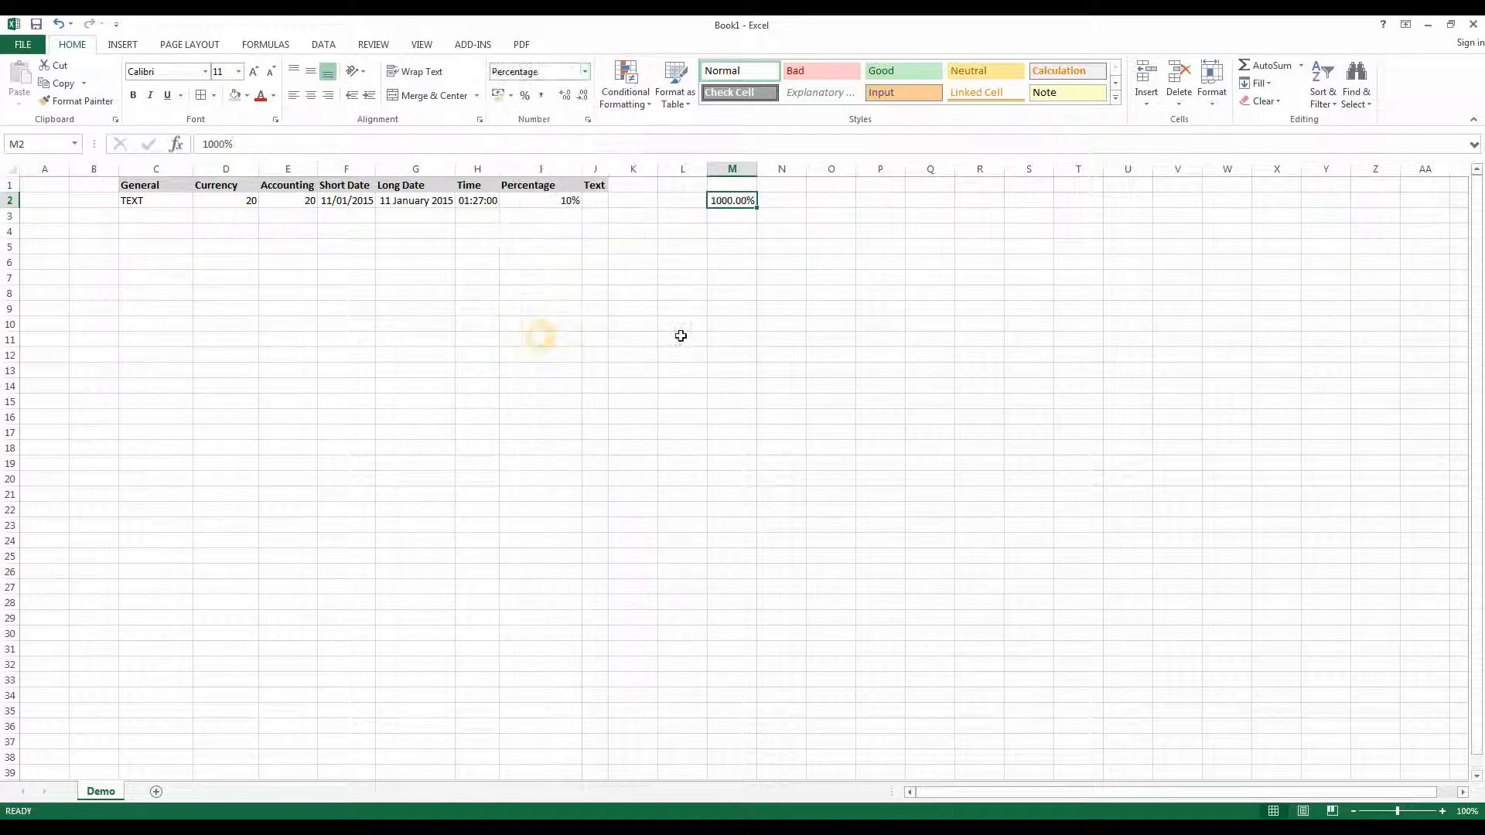
{"action": "left_click", "coordinate": [584, 98]}
{"action": "left_click", "coordinate": [584, 99]}
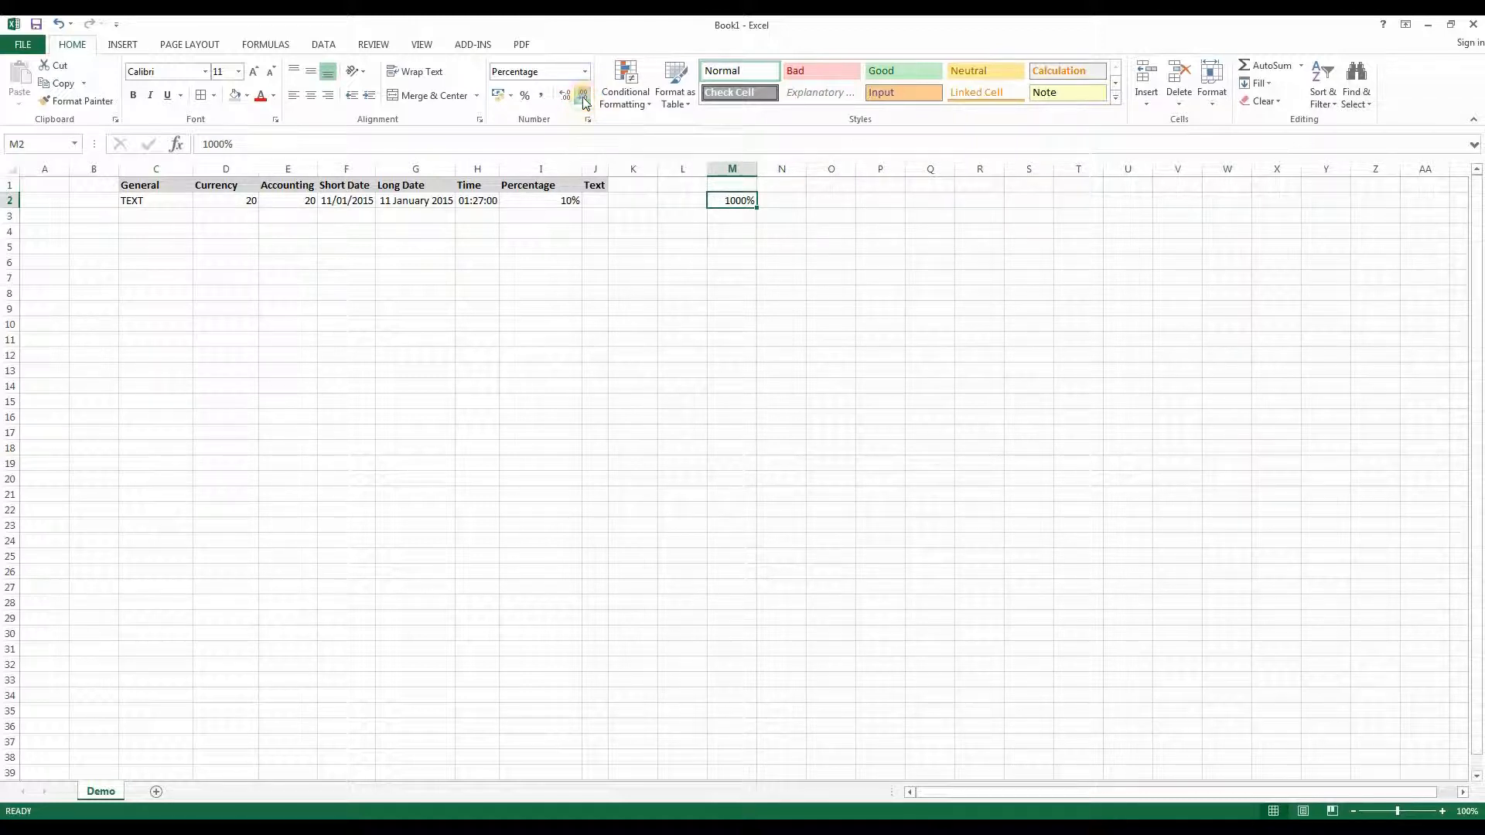
{"action": "left_click", "coordinate": [583, 101]}
{"action": "left_click", "coordinate": [764, 204]}
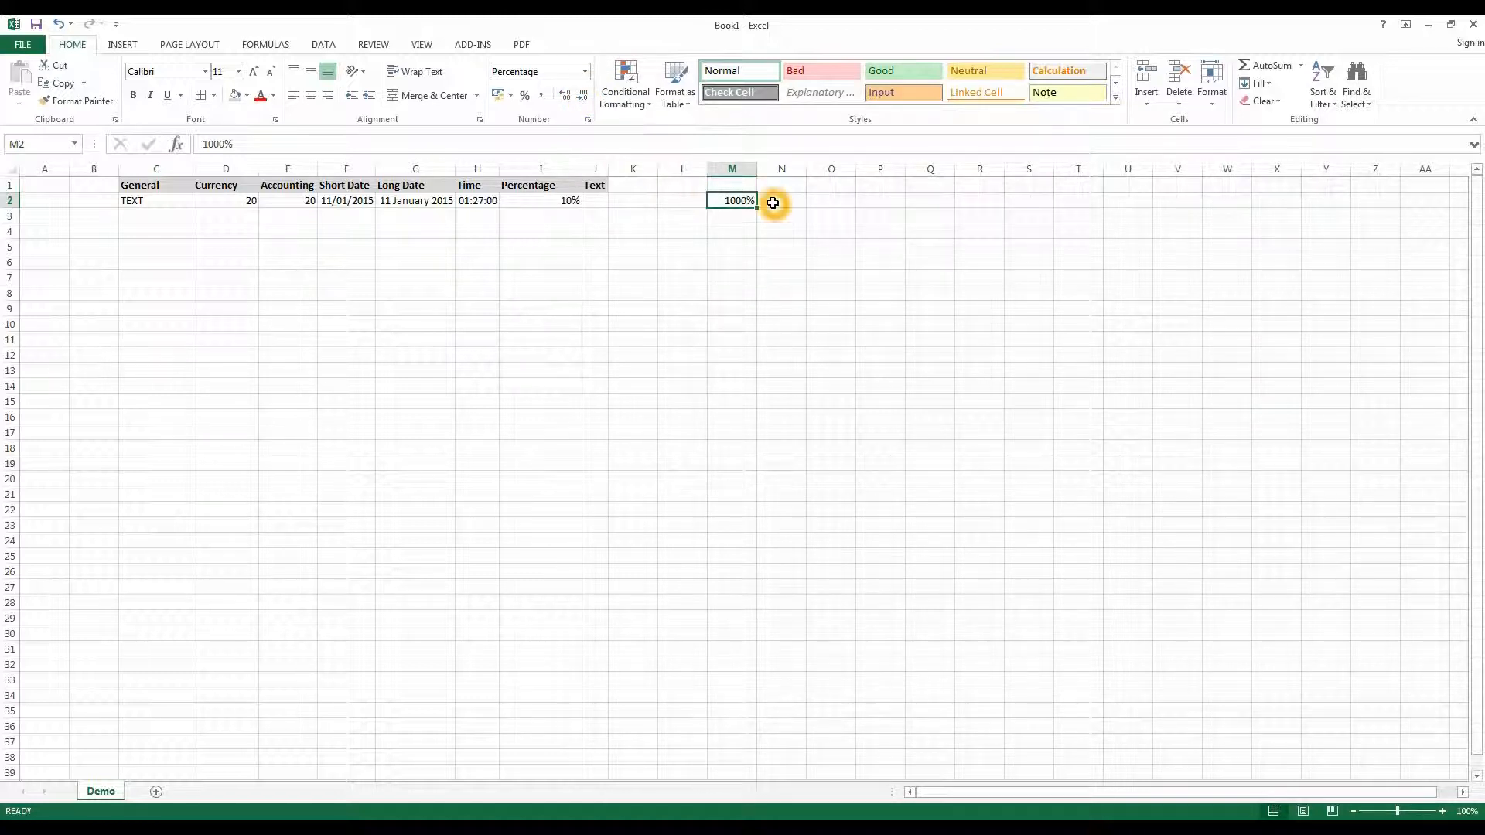
- Apply the Percent style to I3 and enter 10 in it
{"action": "left_click", "coordinate": [543, 199]}
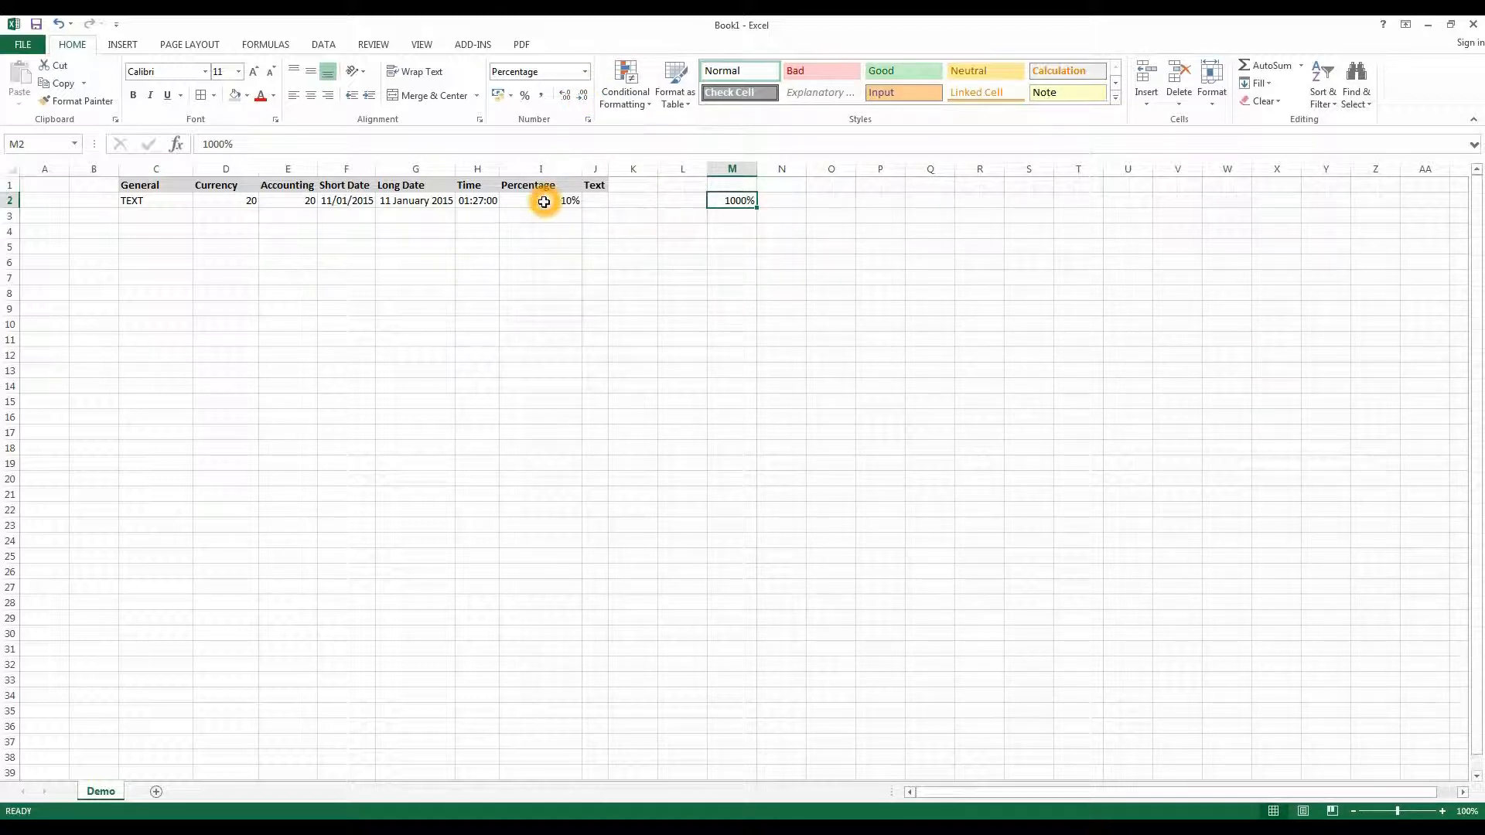
{"action": "left_click", "coordinate": [543, 215]}
{"action": "left_click", "coordinate": [528, 98]}
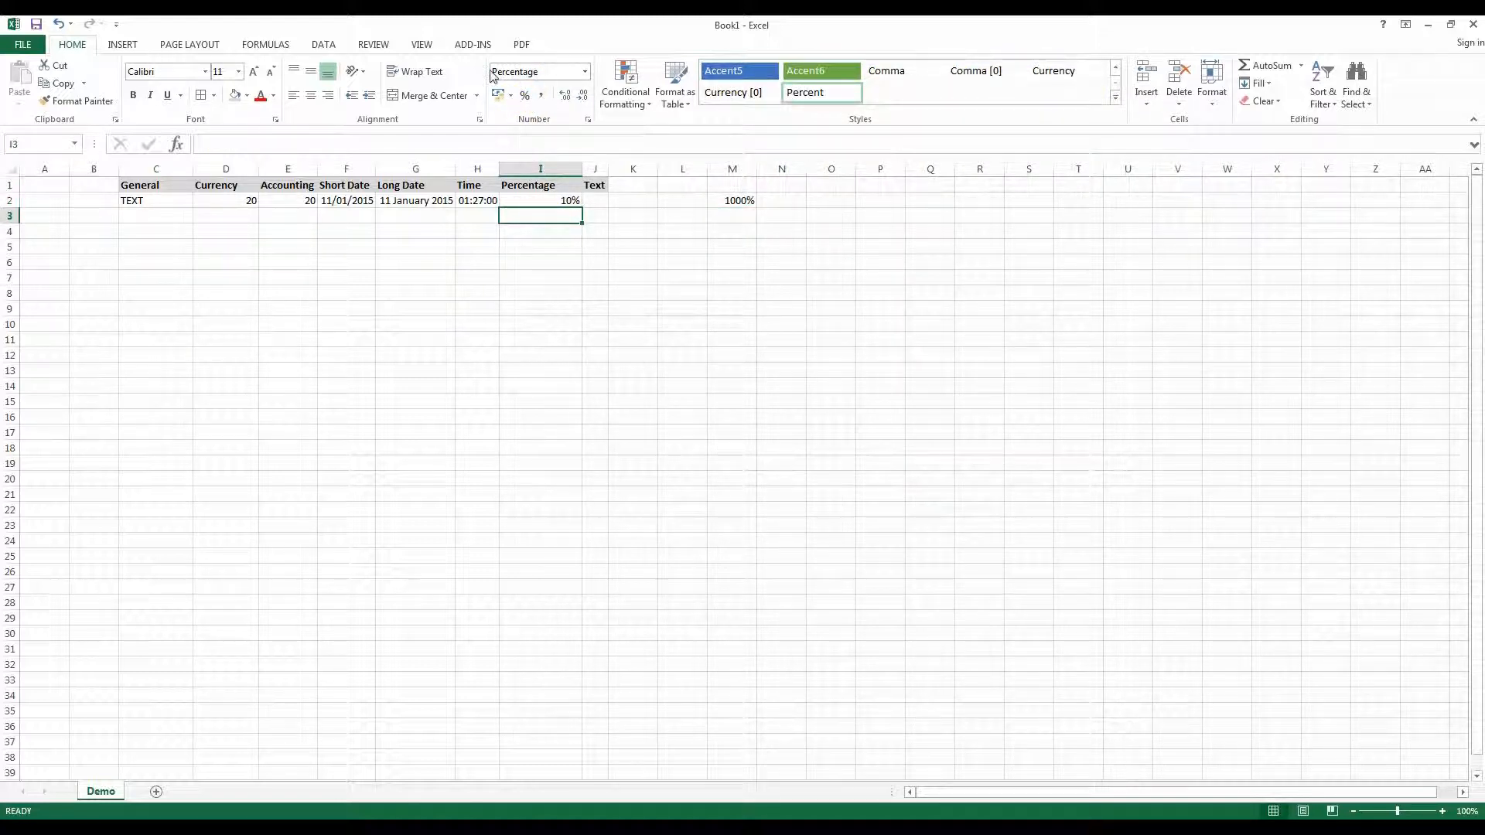
{"action": "left_click", "coordinate": [507, 65]}
{"action": "type", "text": "10"}
{"action": "key", "text": "Tab"}
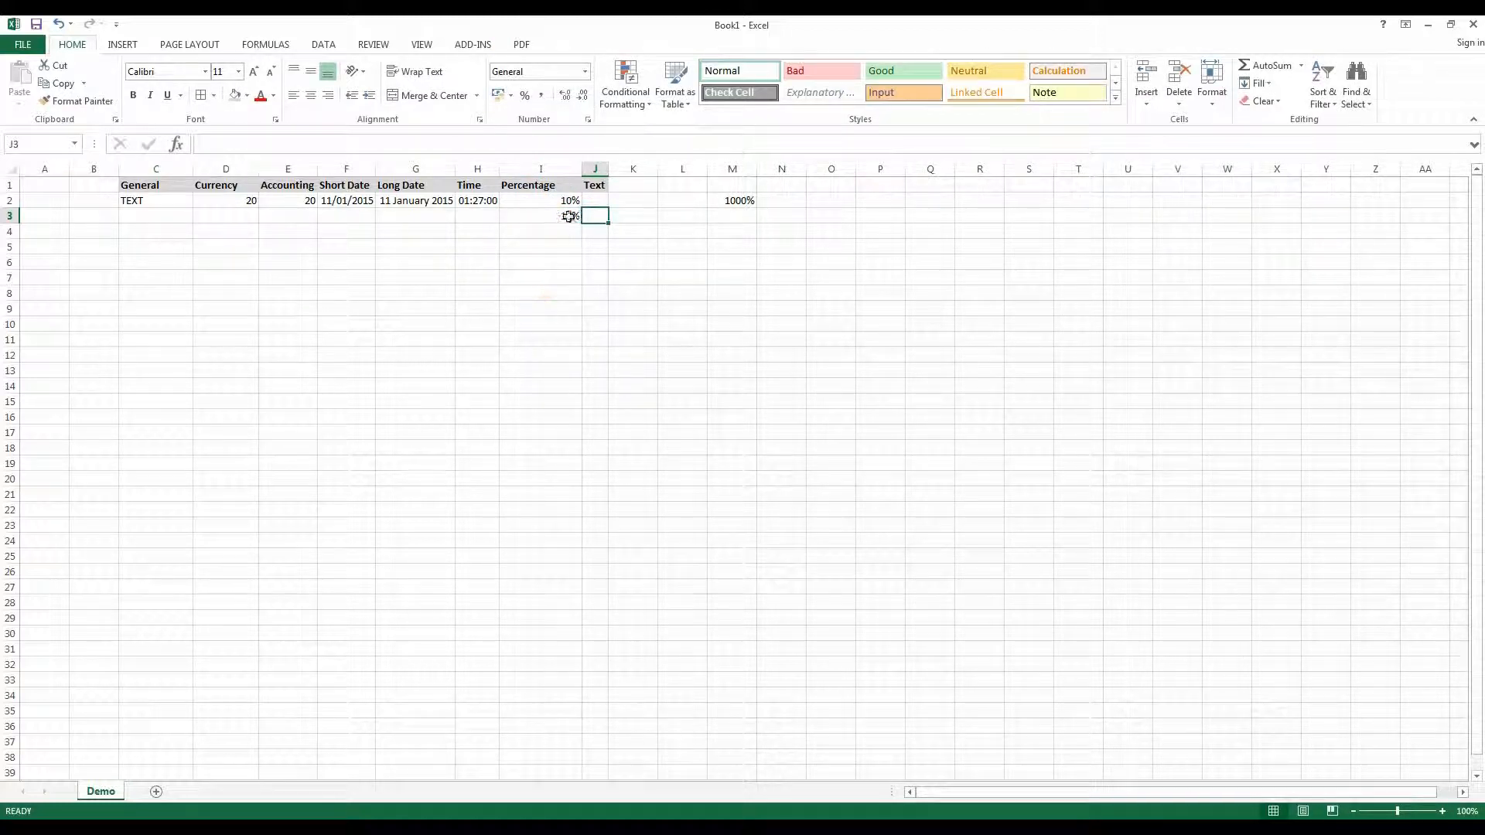
- Widen column J and enter a phone number with a leading zero in the Text cell J2
{"action": "left_click", "coordinate": [593, 200]}
{"action": "left_click_drag", "start_coordinate": [608, 169], "coordinate": [672, 172]}
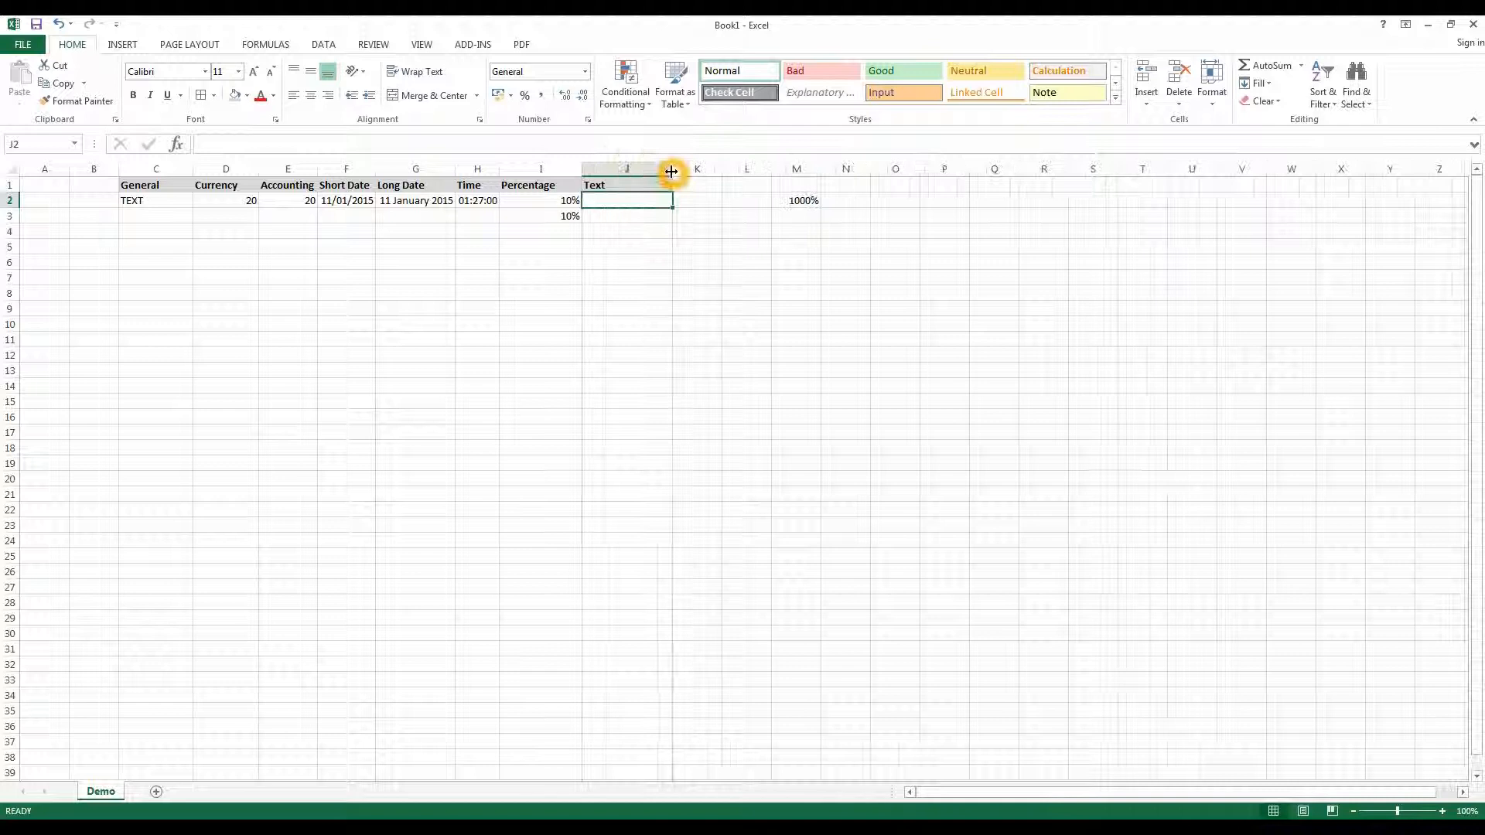
{"action": "left_click", "coordinate": [619, 220]}
{"action": "left_click", "coordinate": [623, 204]}
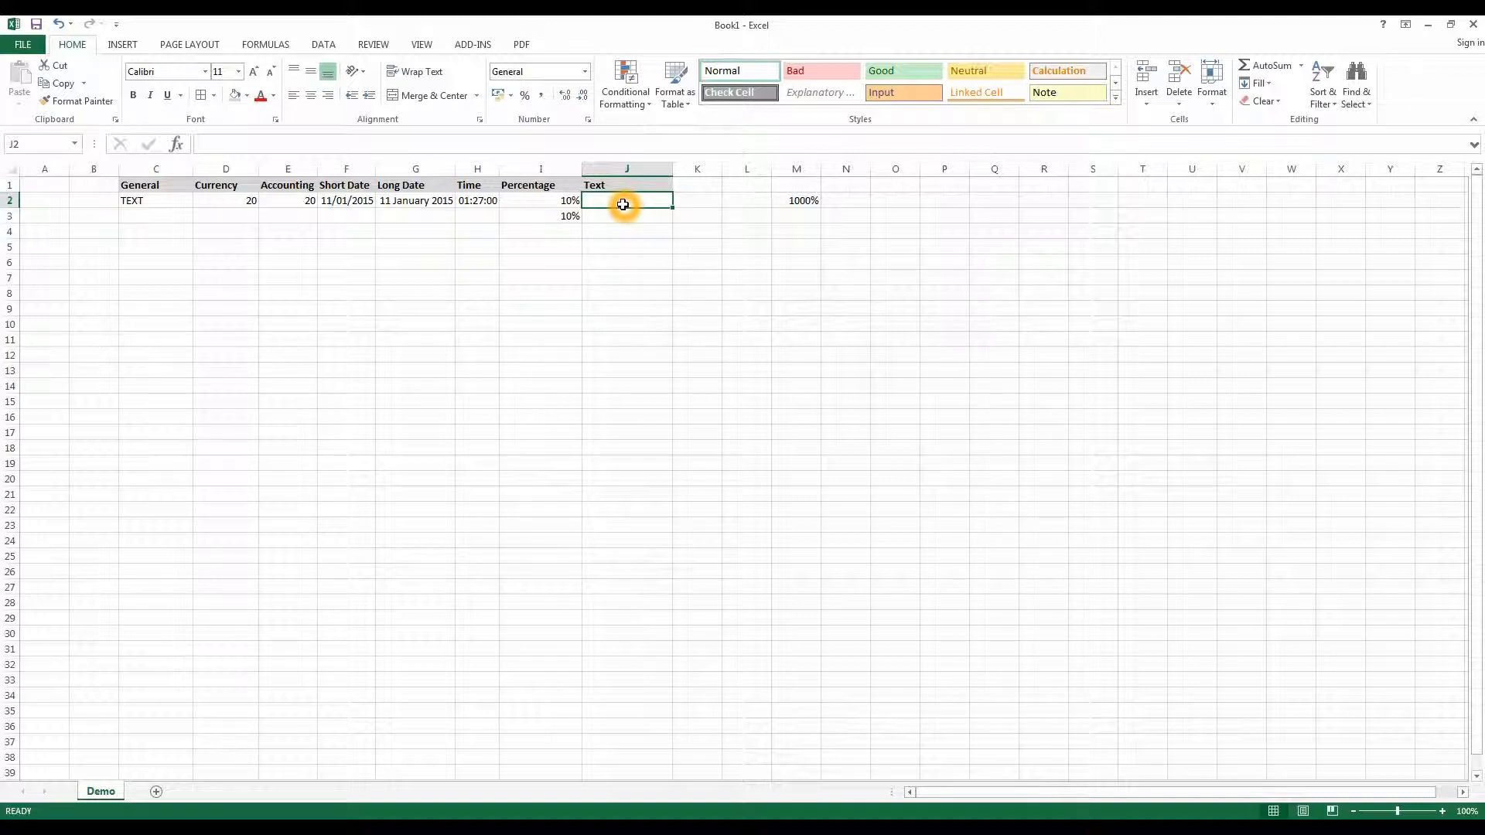
{"action": "type", "text": "07974555555"}
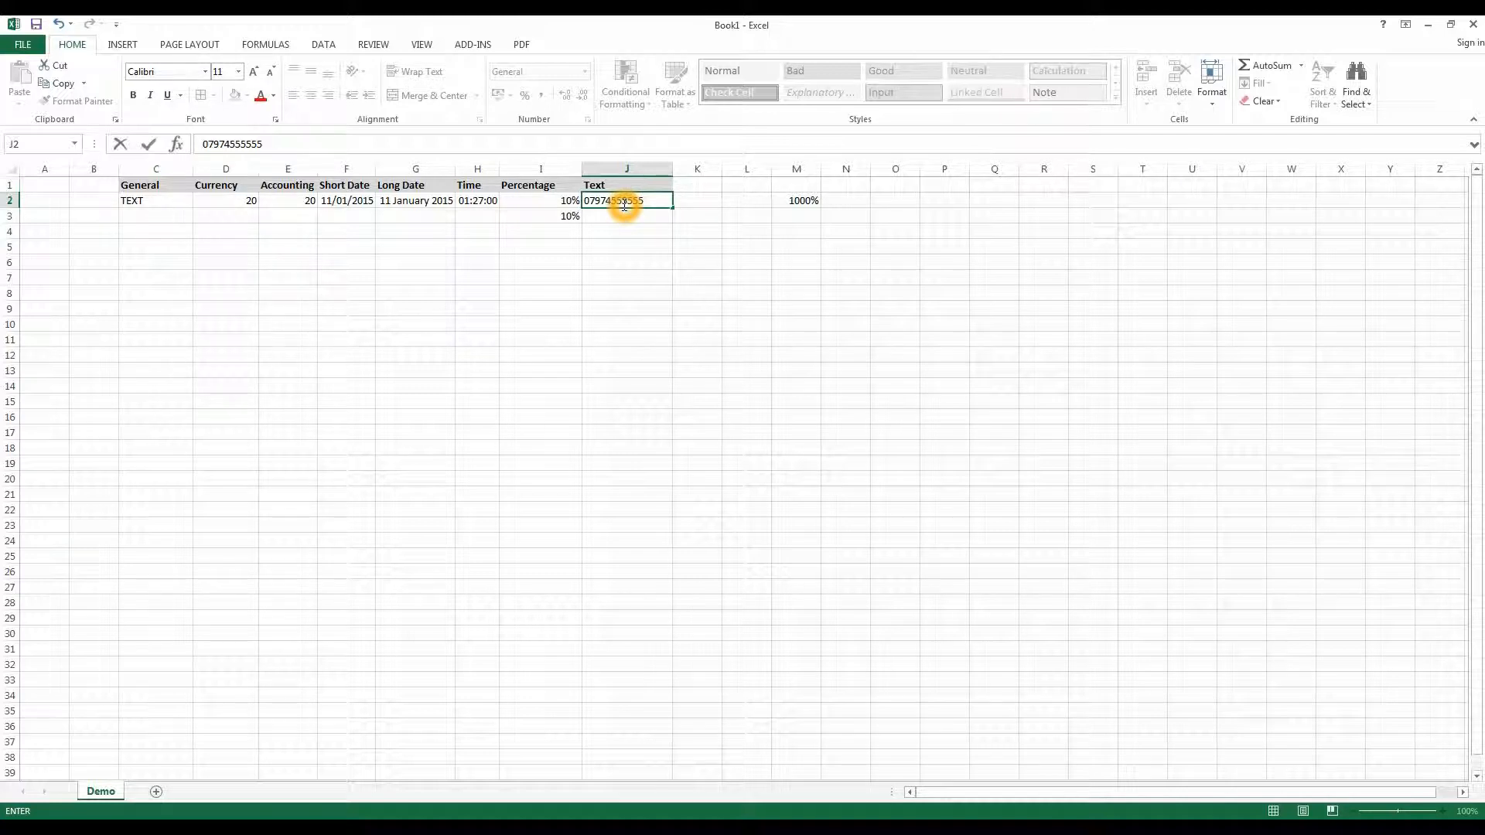
{"action": "key", "text": "Return"}
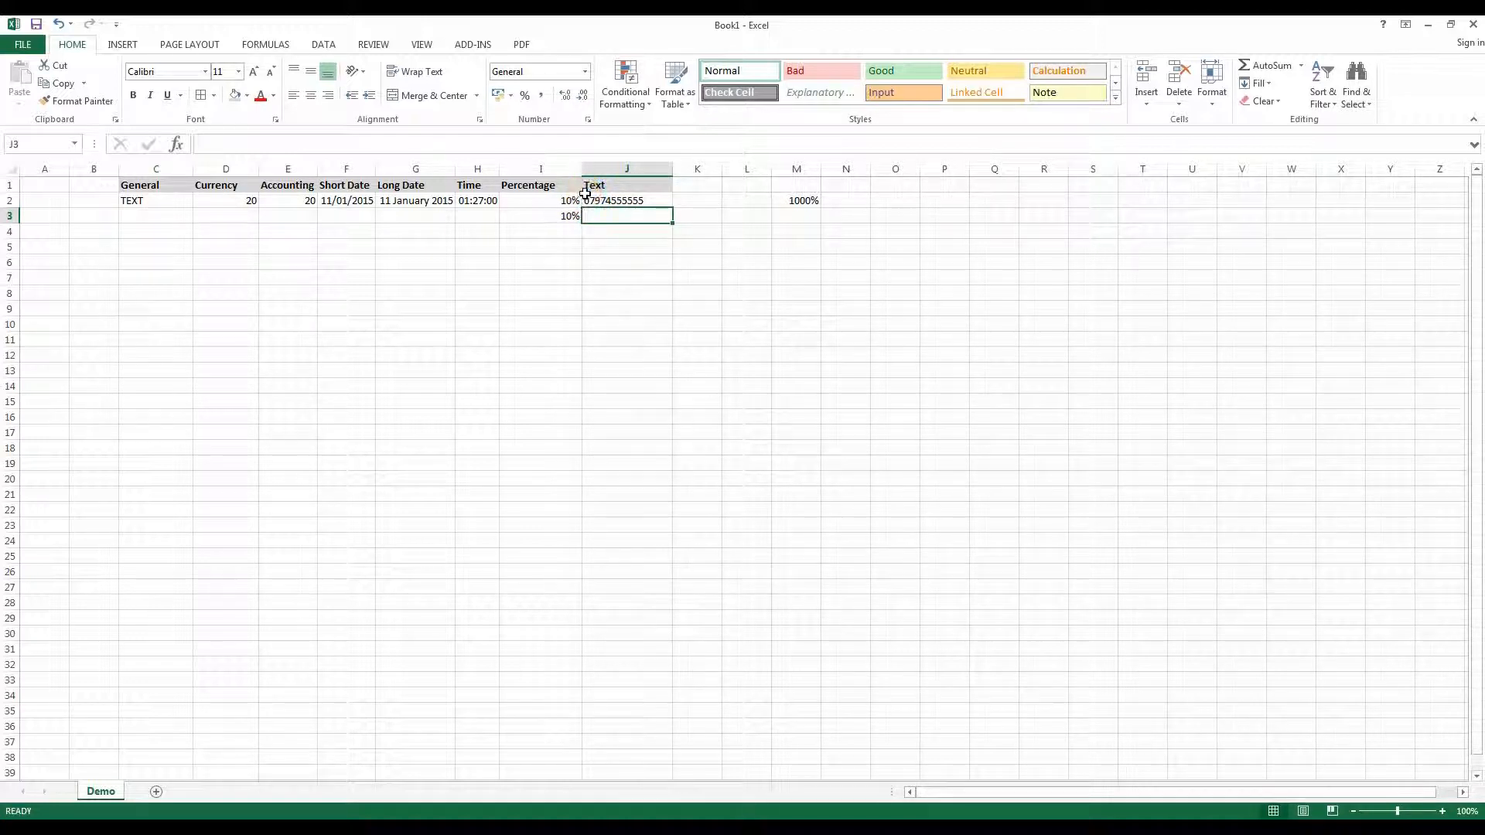
- Enter the same phone number with a leading zero in J4
{"action": "left_click", "coordinate": [603, 228]}
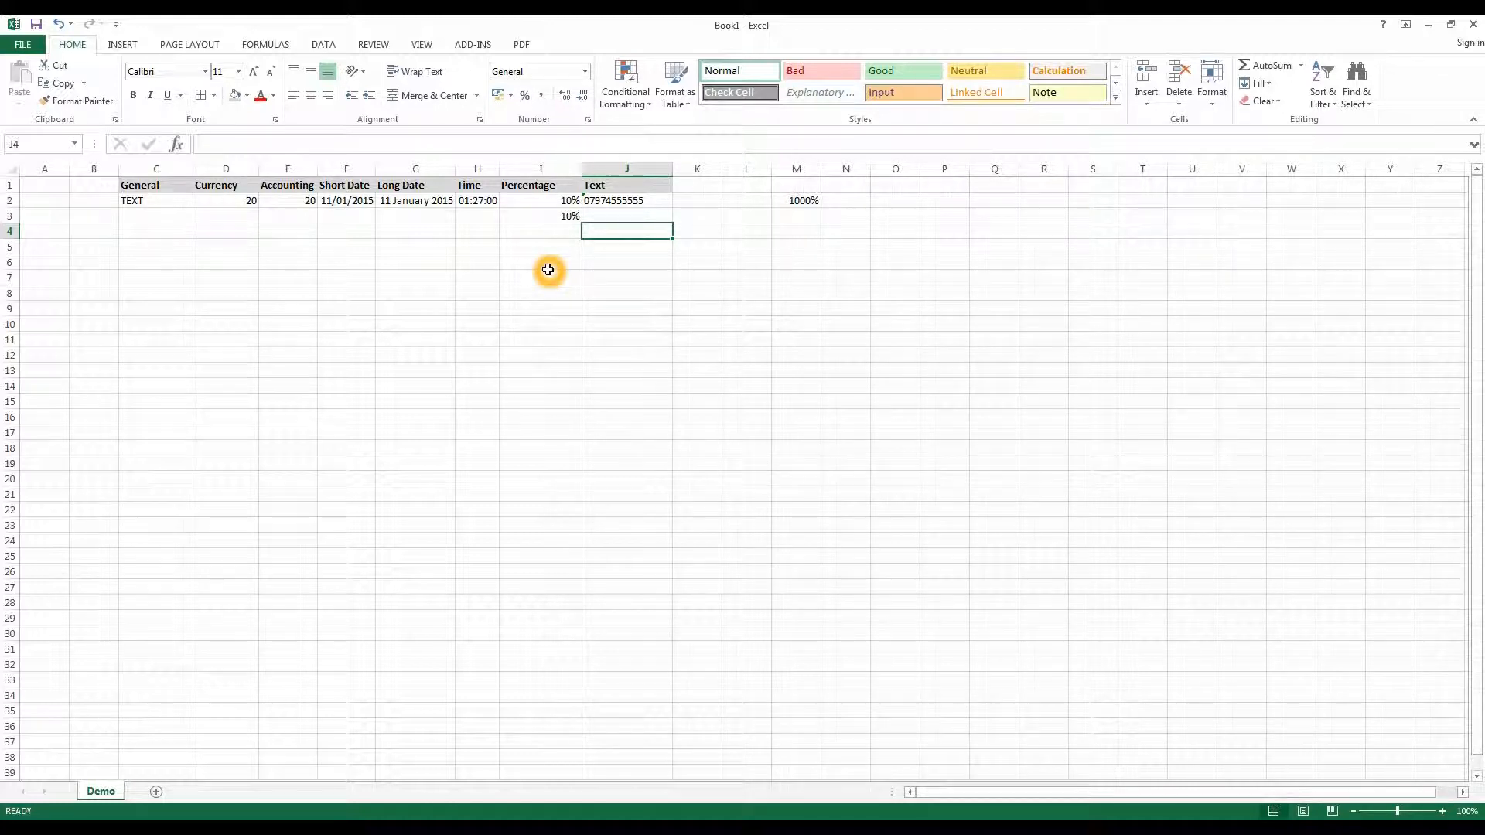
{"action": "type", "text": "07974555555"}
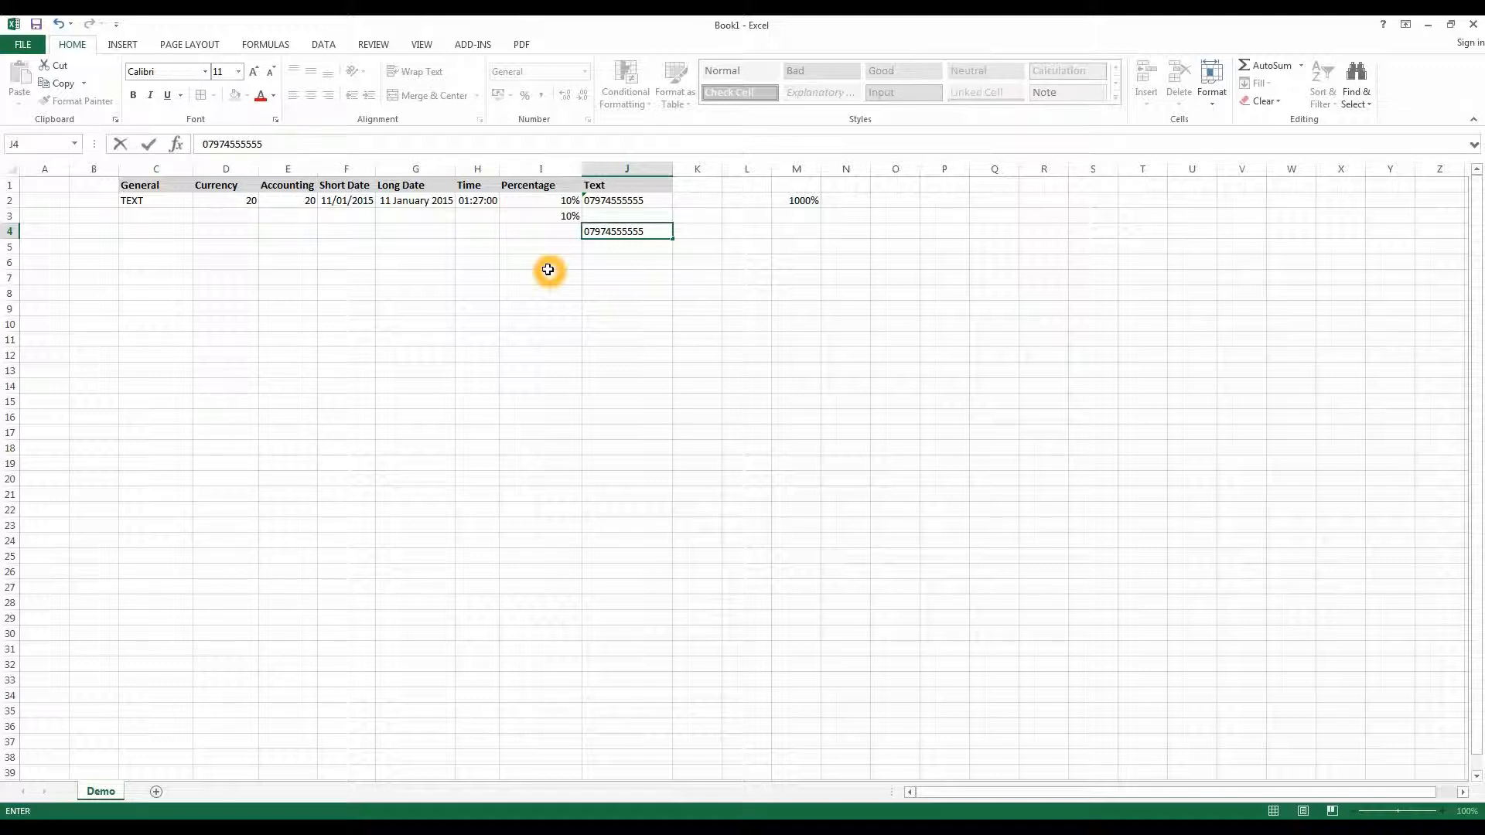
{"action": "key", "text": "Return"}
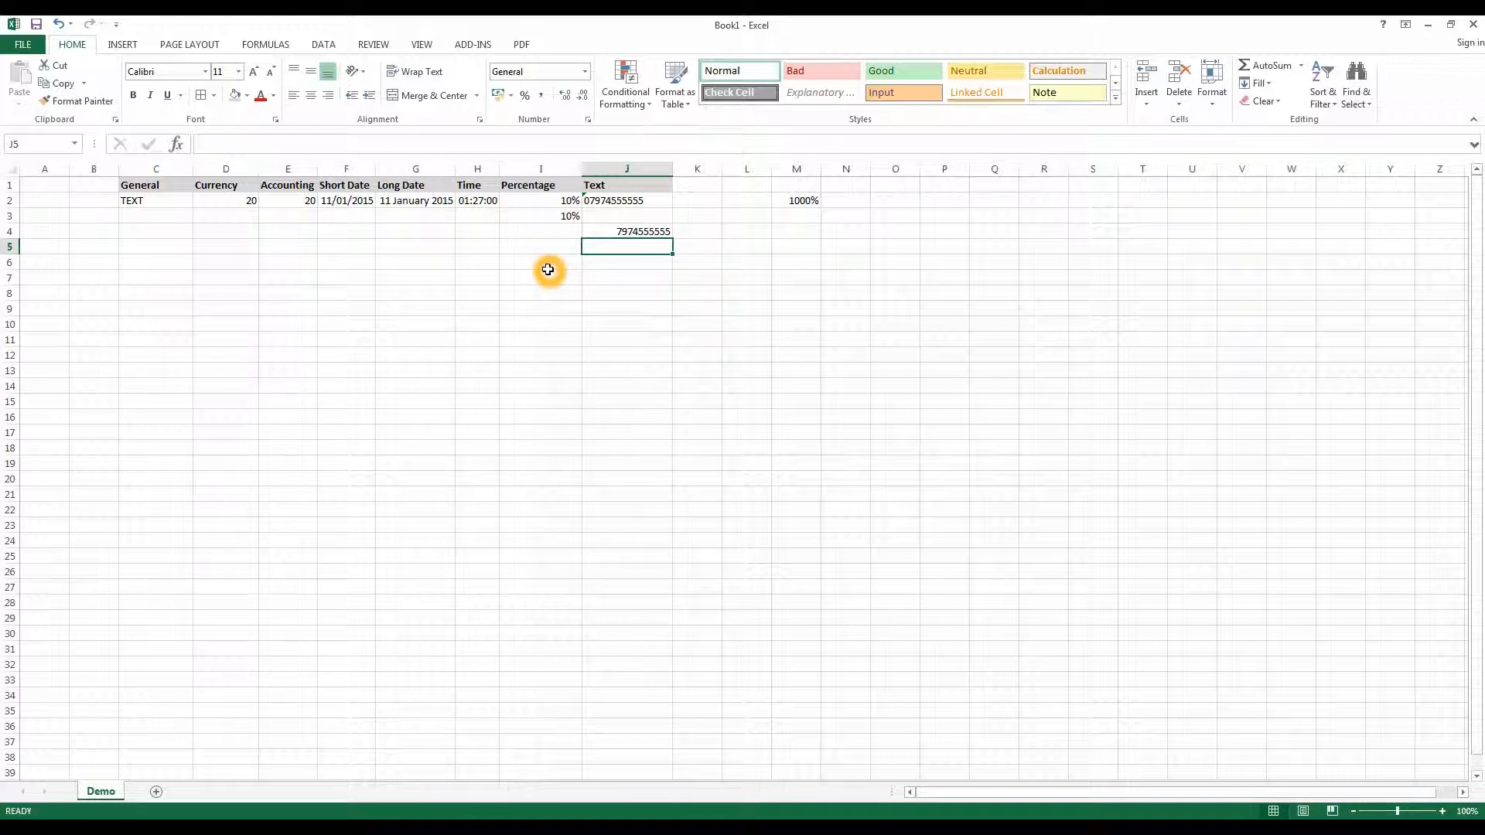
- Enter the phone number with a space after its area code in J5
{"action": "type", "text": "07974"}
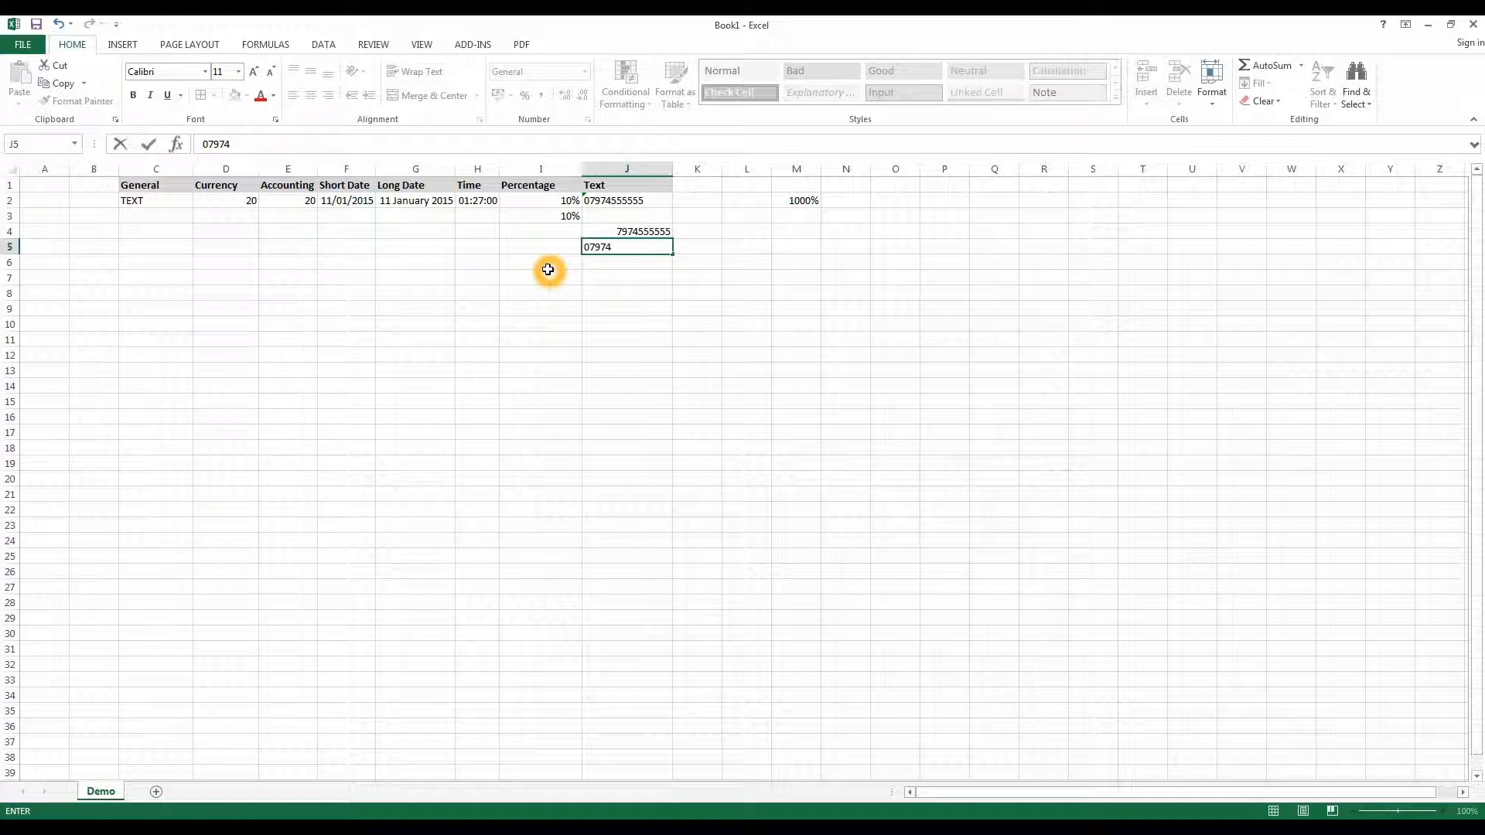
{"action": "type", "text": "555555"}
{"action": "key", "text": "Return"}
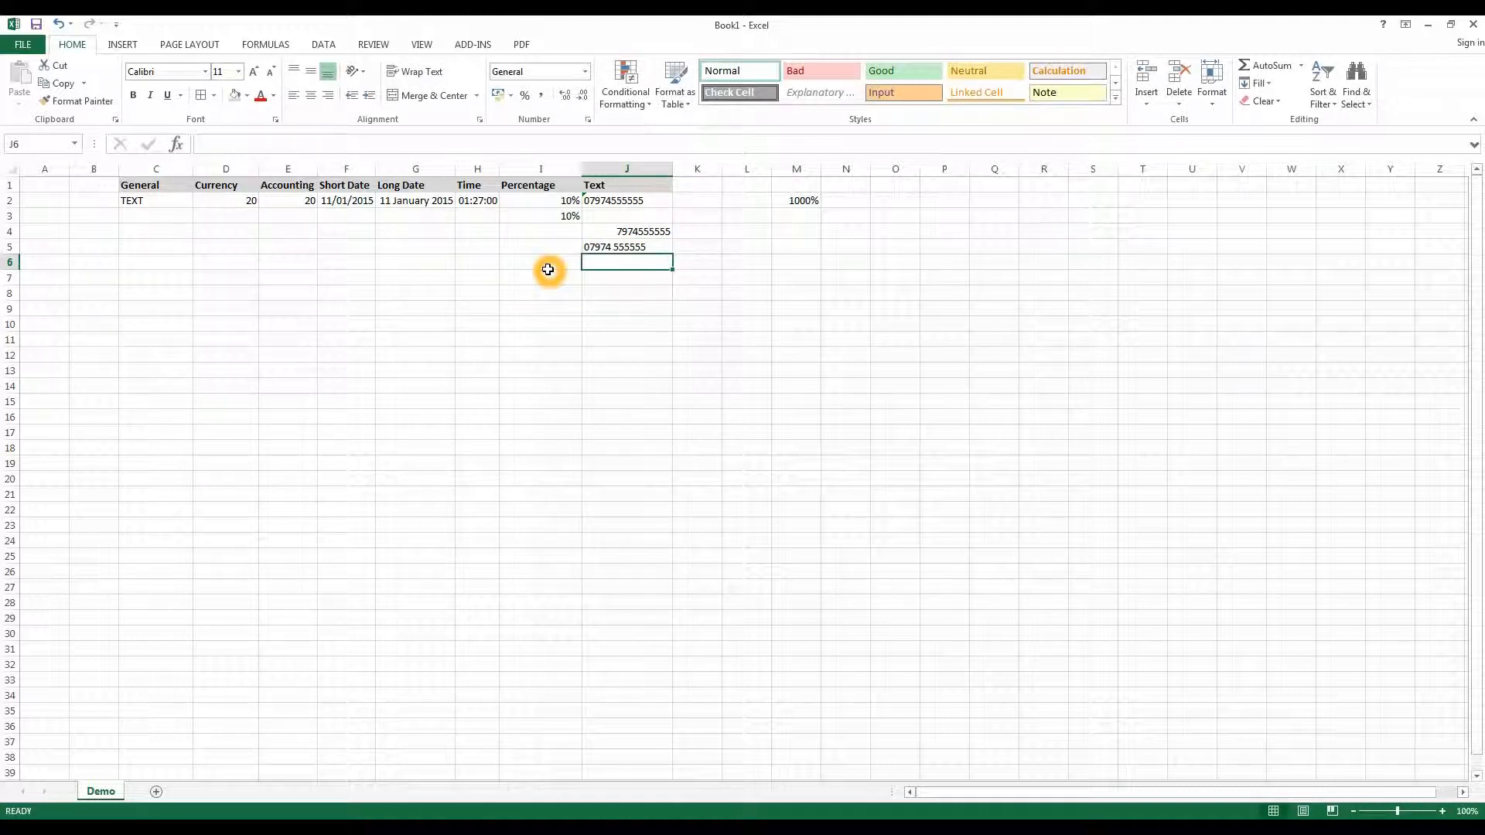
- Compare the phone-number entries in J2, J4 and J5
{"action": "left_click", "coordinate": [609, 246]}
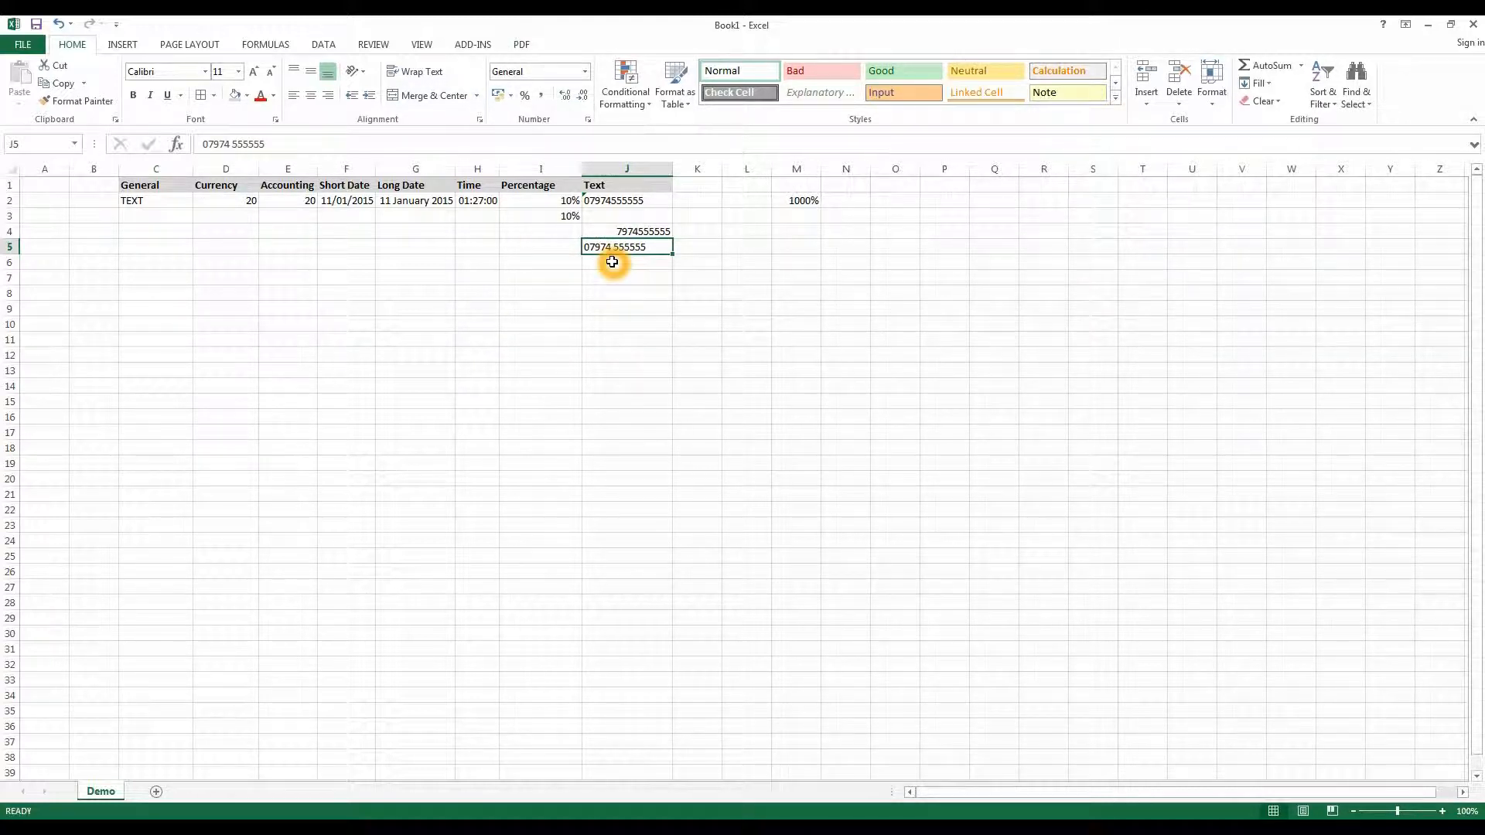
{"action": "left_click", "coordinate": [612, 232]}
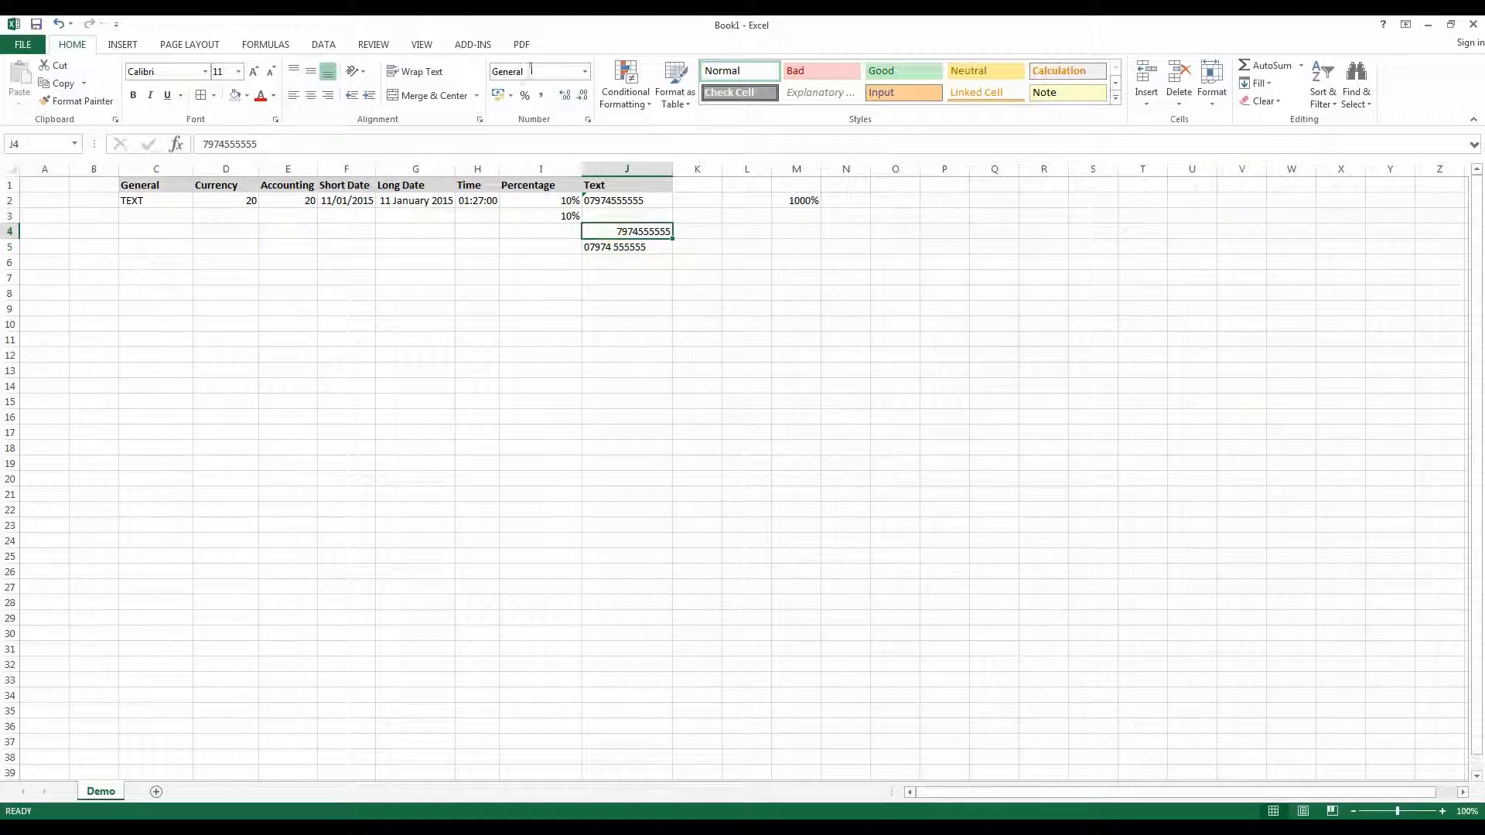
{"action": "left_click", "coordinate": [600, 245]}
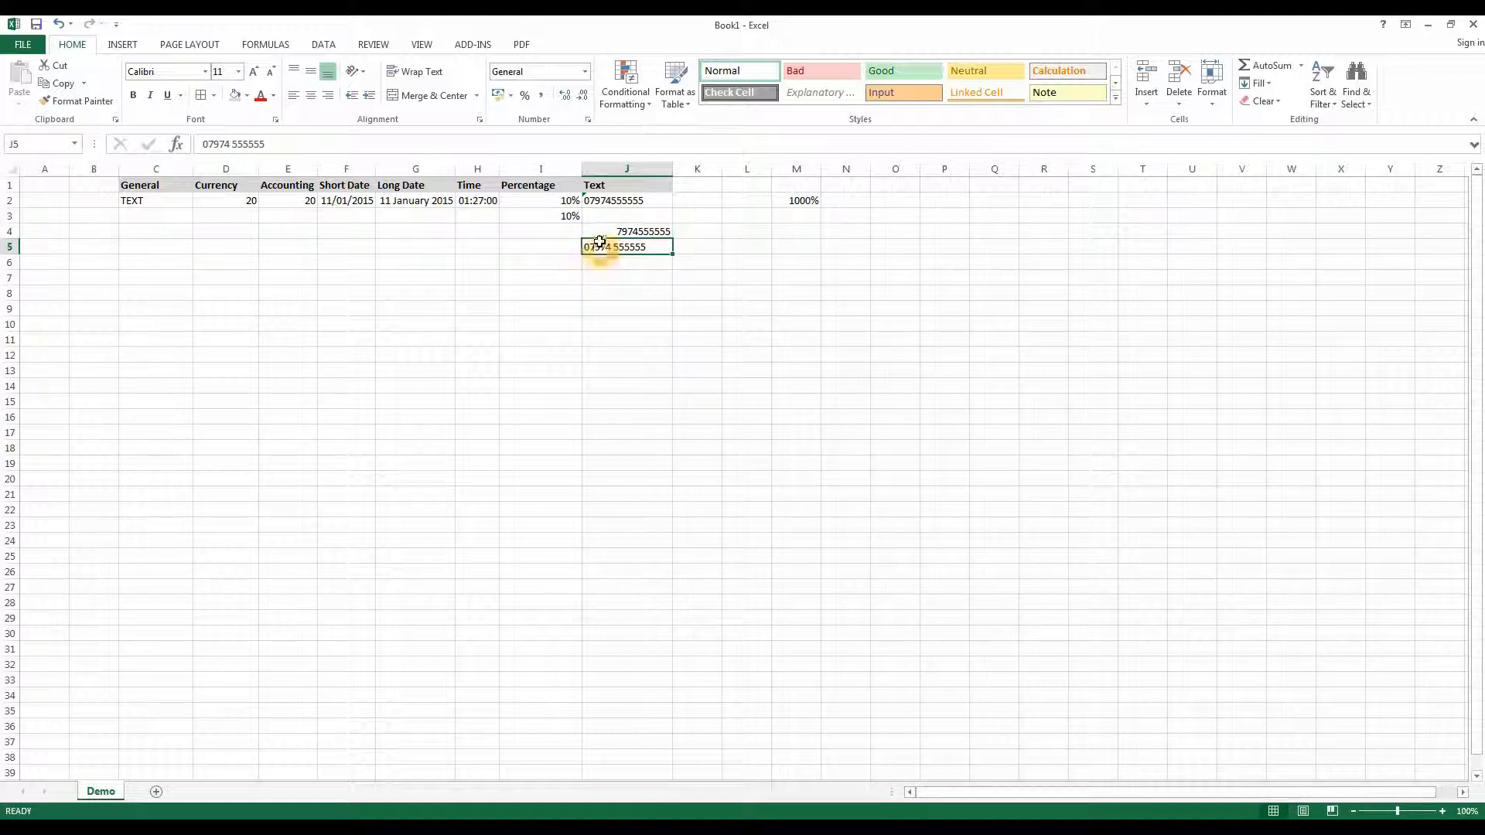
{"action": "left_click", "coordinate": [598, 199]}
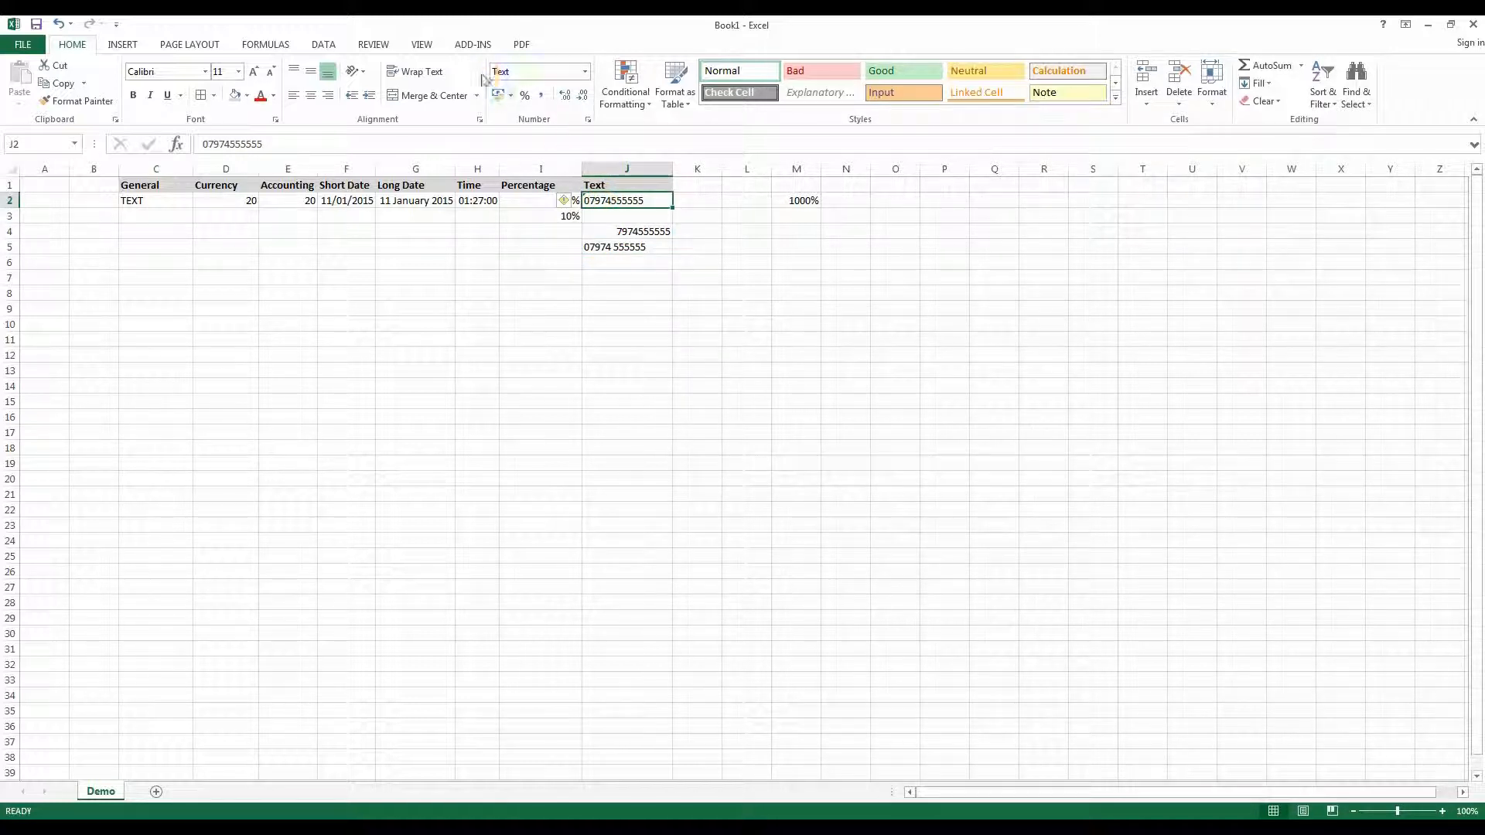
- Apply the Currency number format to D2
{"action": "left_click", "coordinate": [220, 198]}
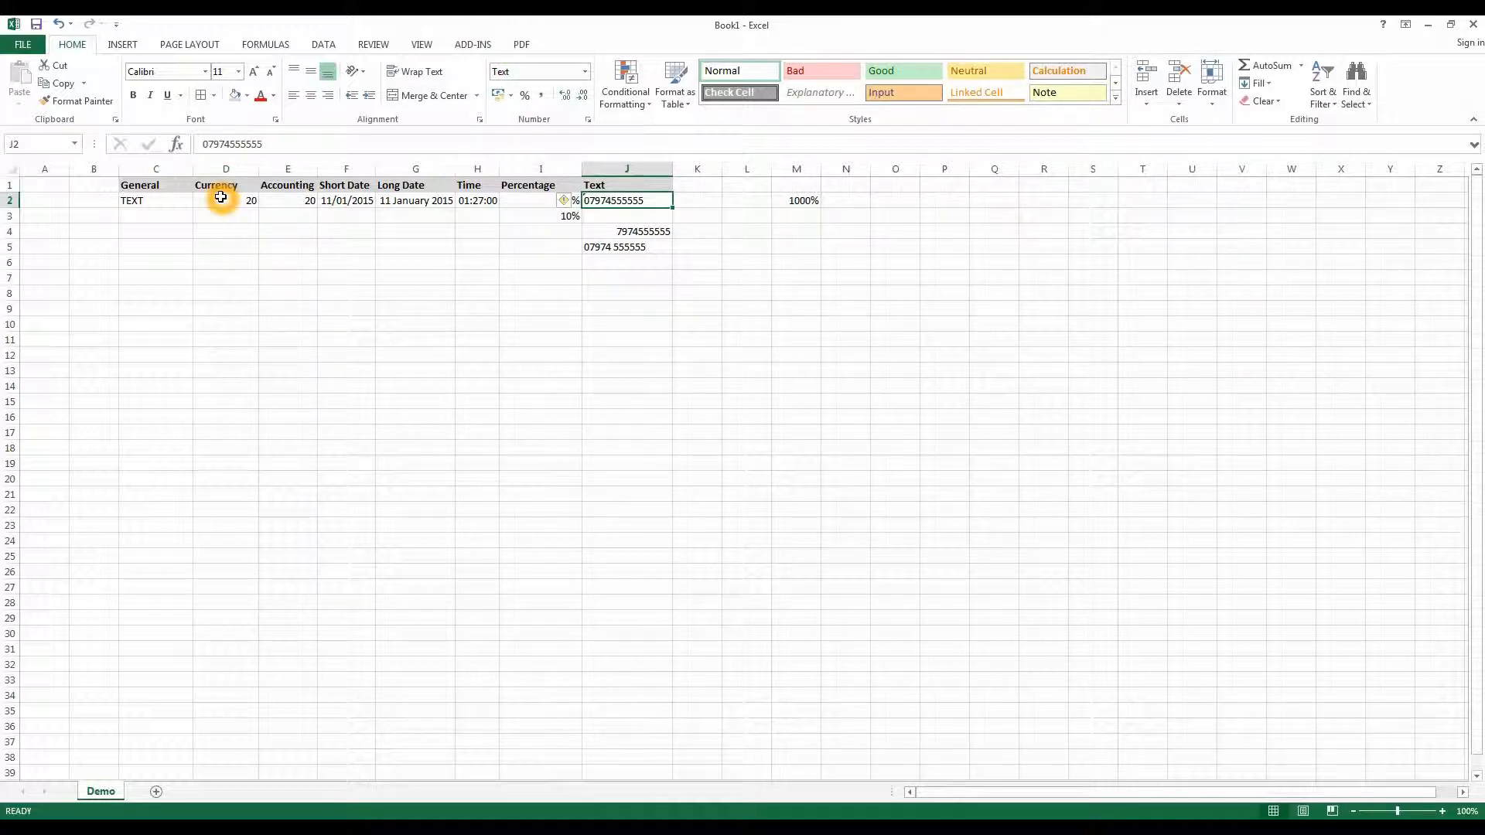
{"action": "left_click", "coordinate": [584, 71]}
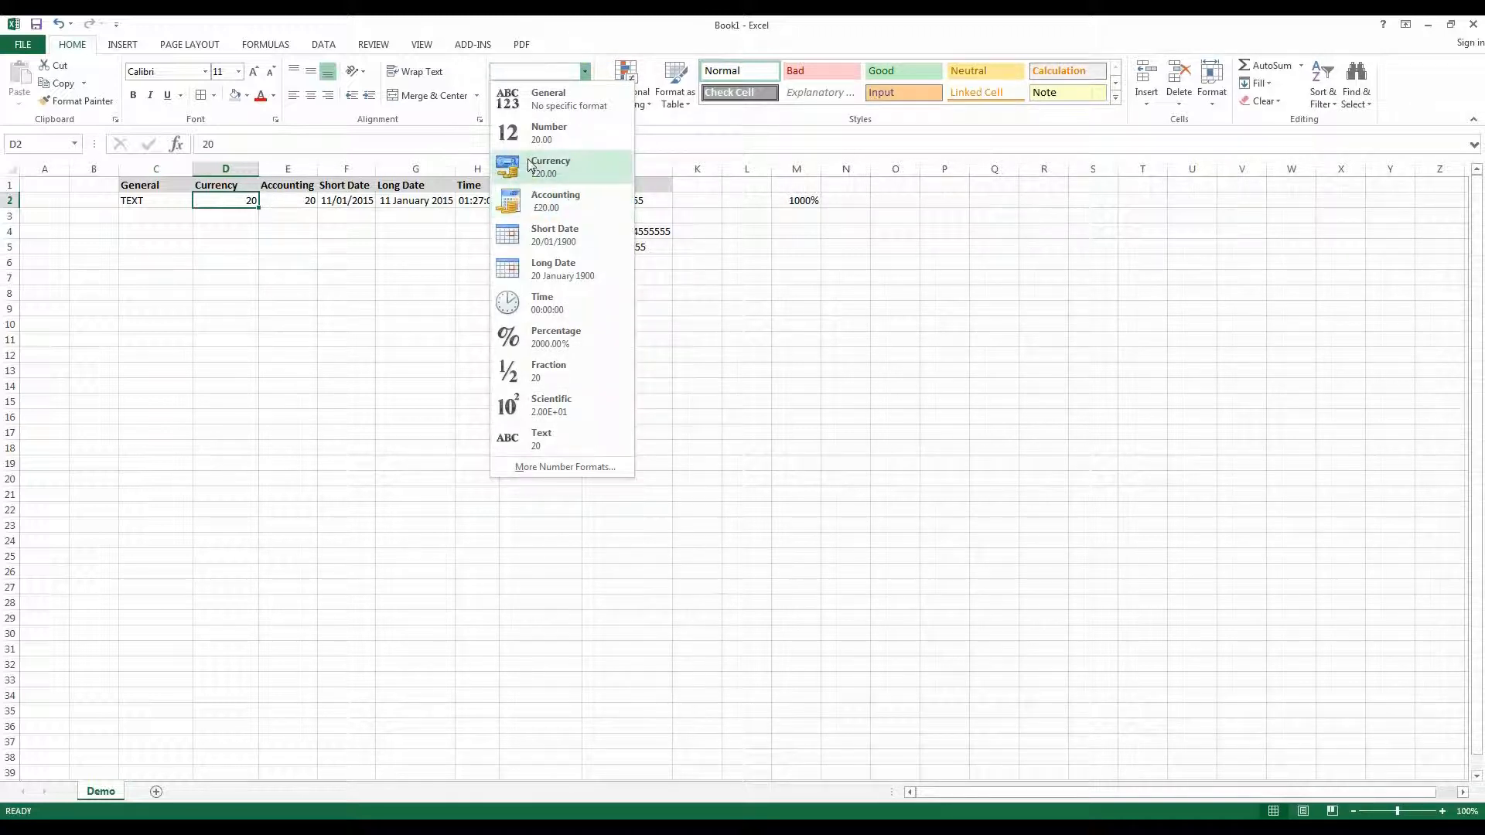
{"action": "left_click", "coordinate": [532, 165]}
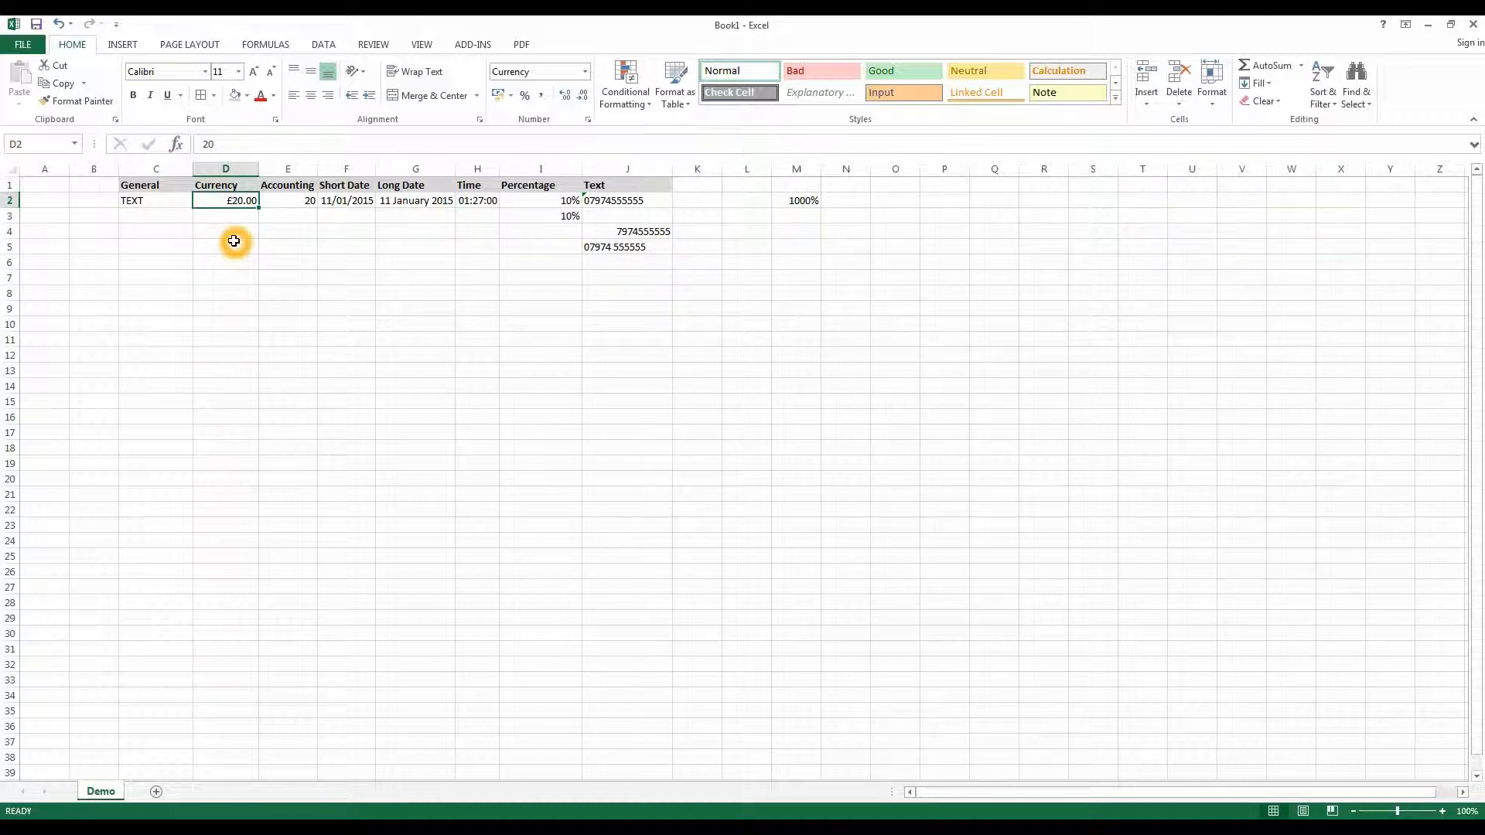
- Apply the Accounting number format to E2
{"action": "left_click", "coordinate": [285, 200]}
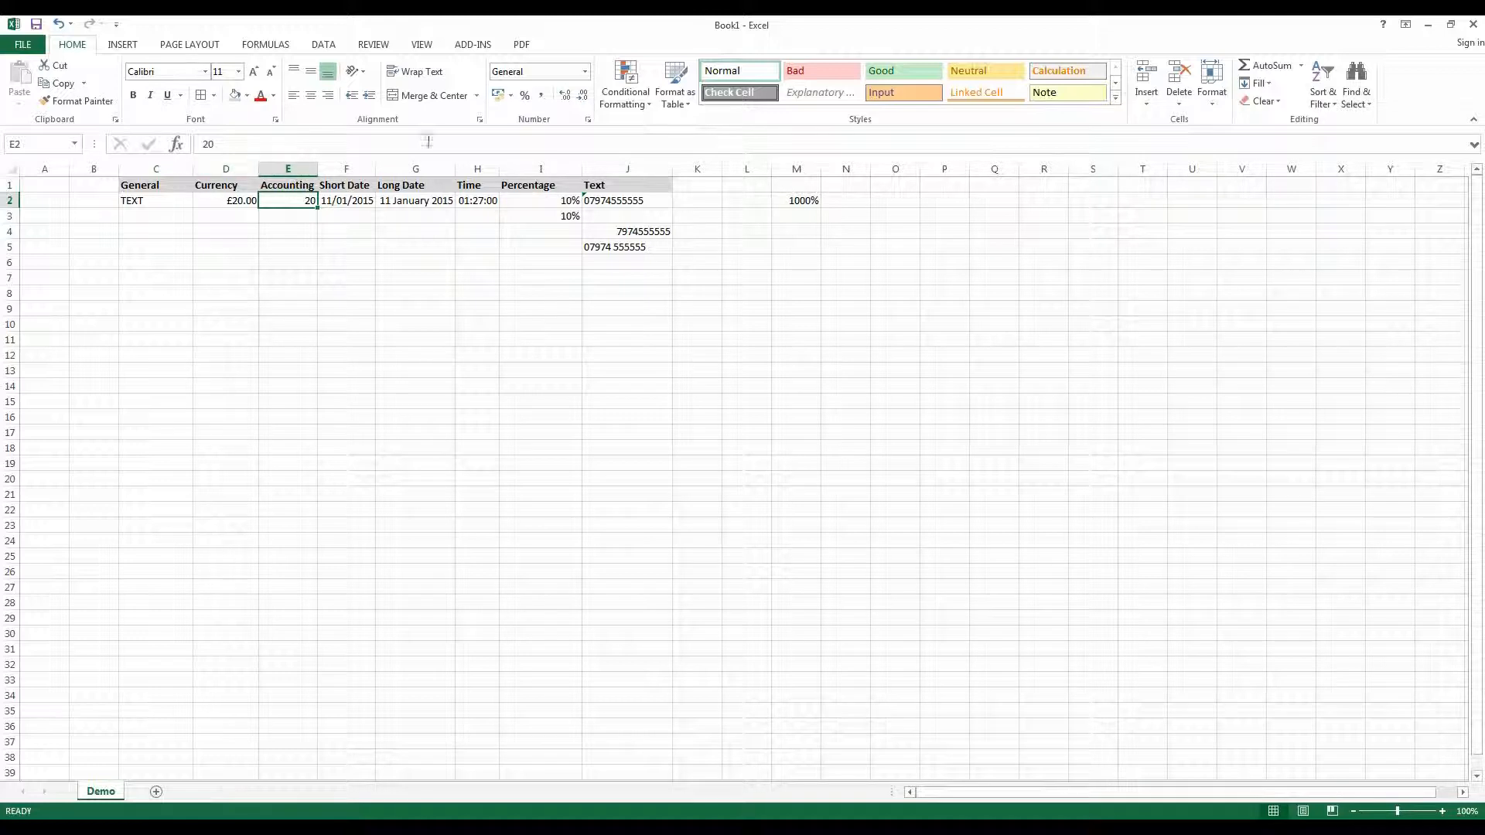
{"action": "left_click", "coordinate": [584, 72]}
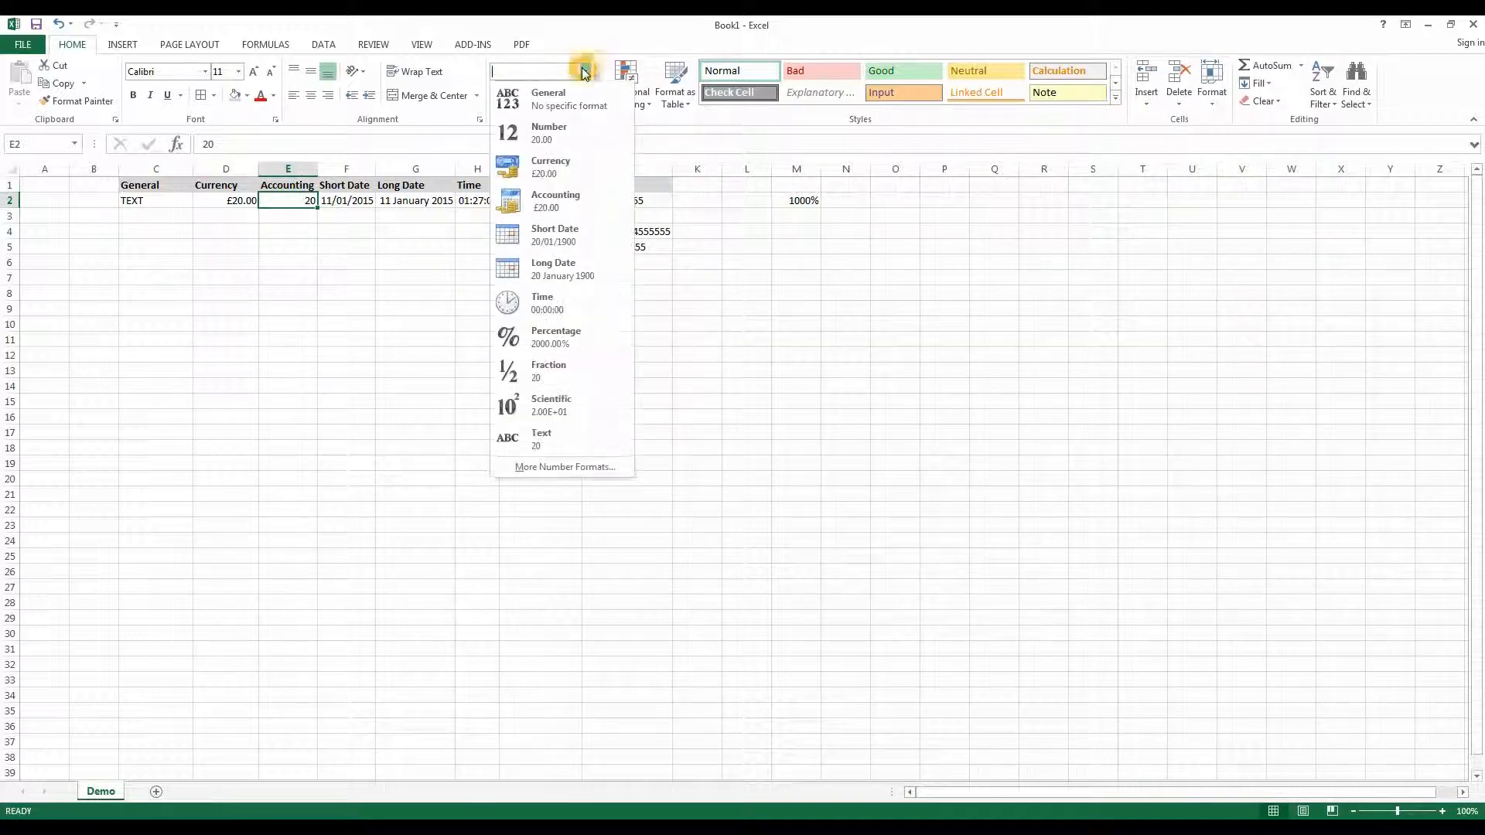
{"action": "left_click", "coordinate": [545, 207]}
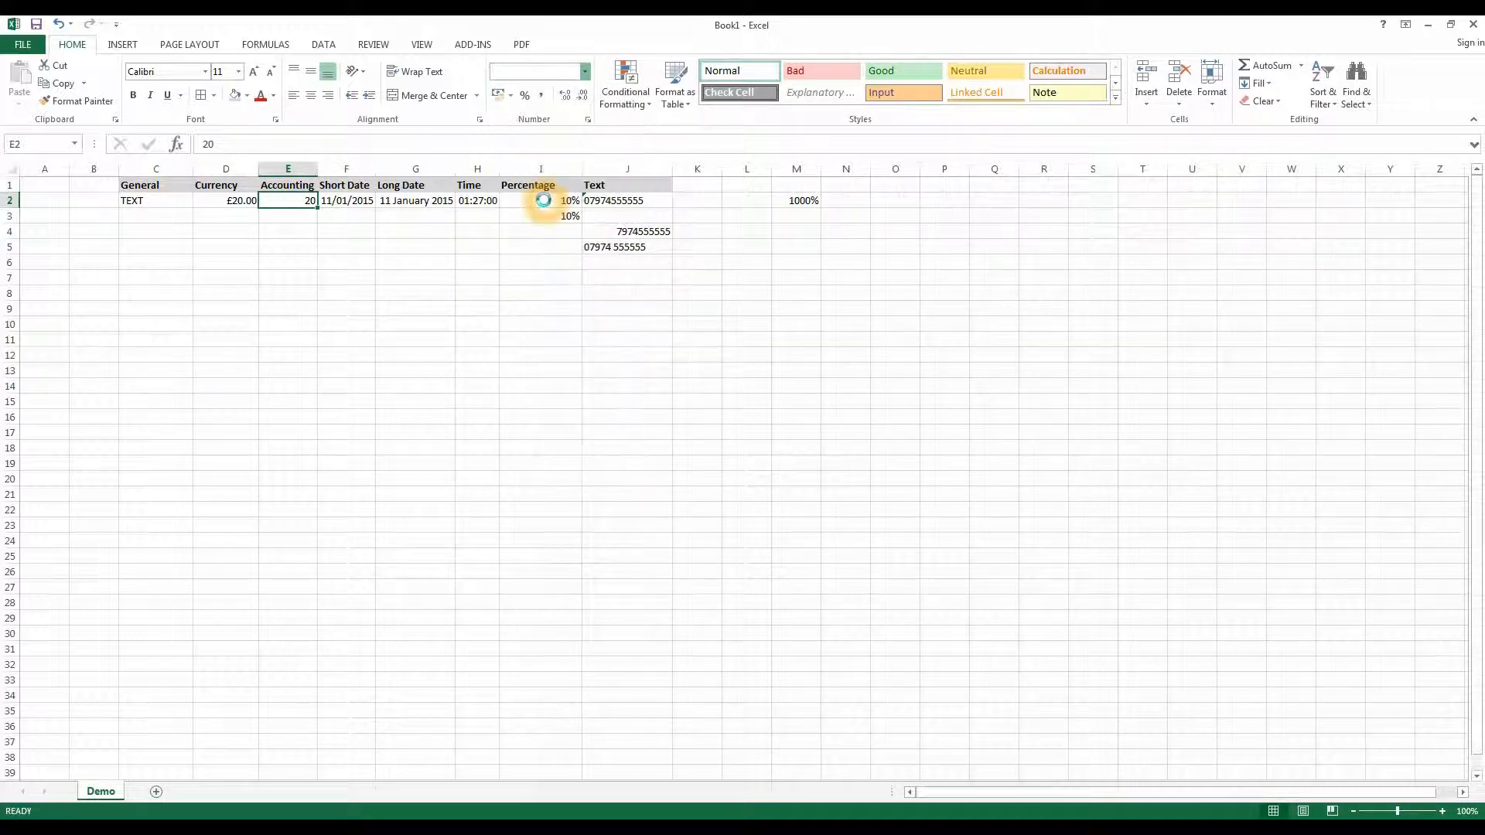
{"action": "left_click", "coordinate": [273, 261]}
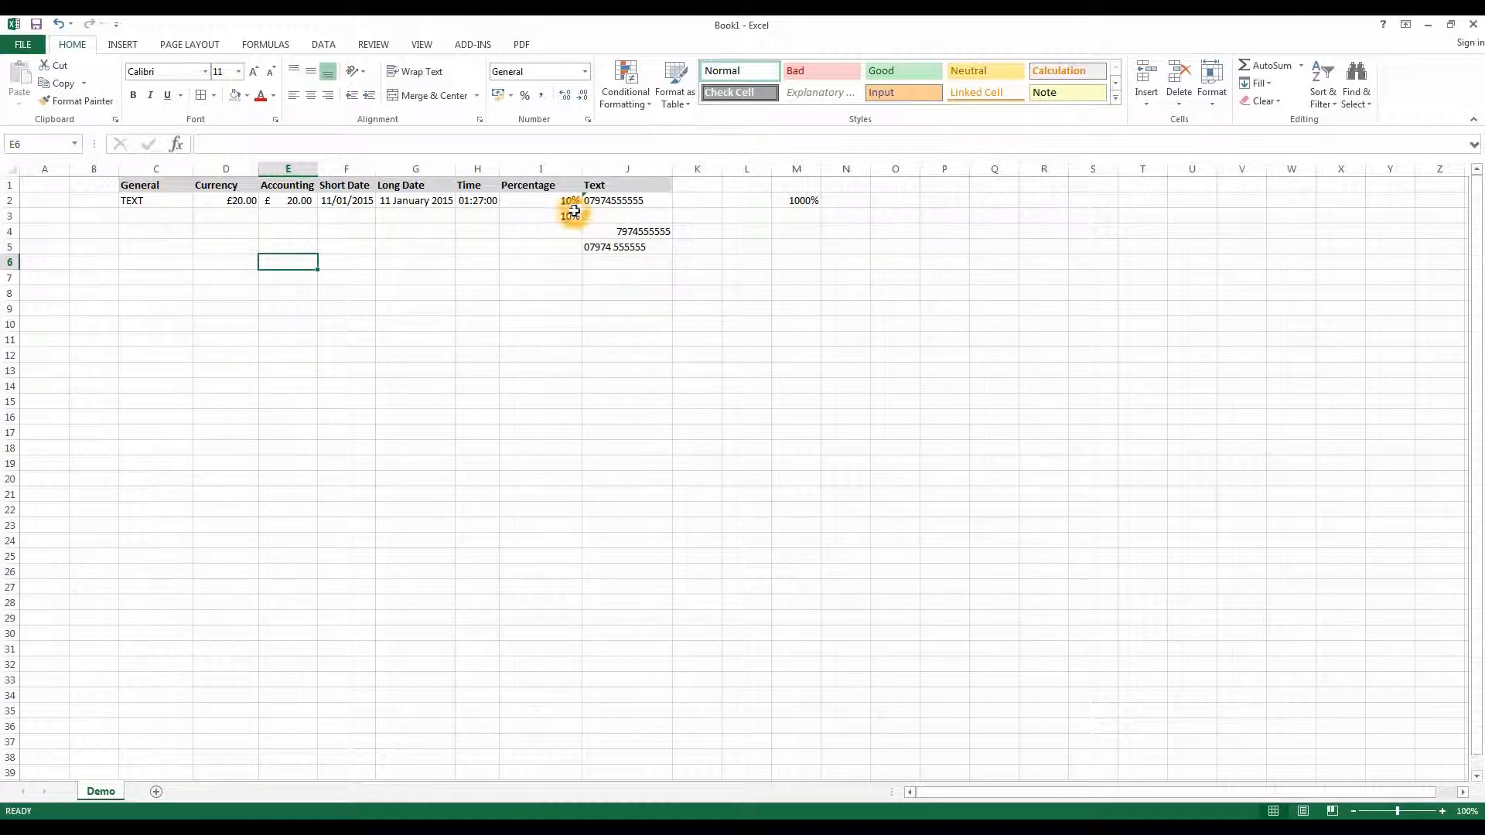
- Clear the sample entries from I2 to O7
{"action": "left_click_drag", "start_coordinate": [520, 201], "coordinate": [889, 279]}
{"action": "key", "text": "Delete"}
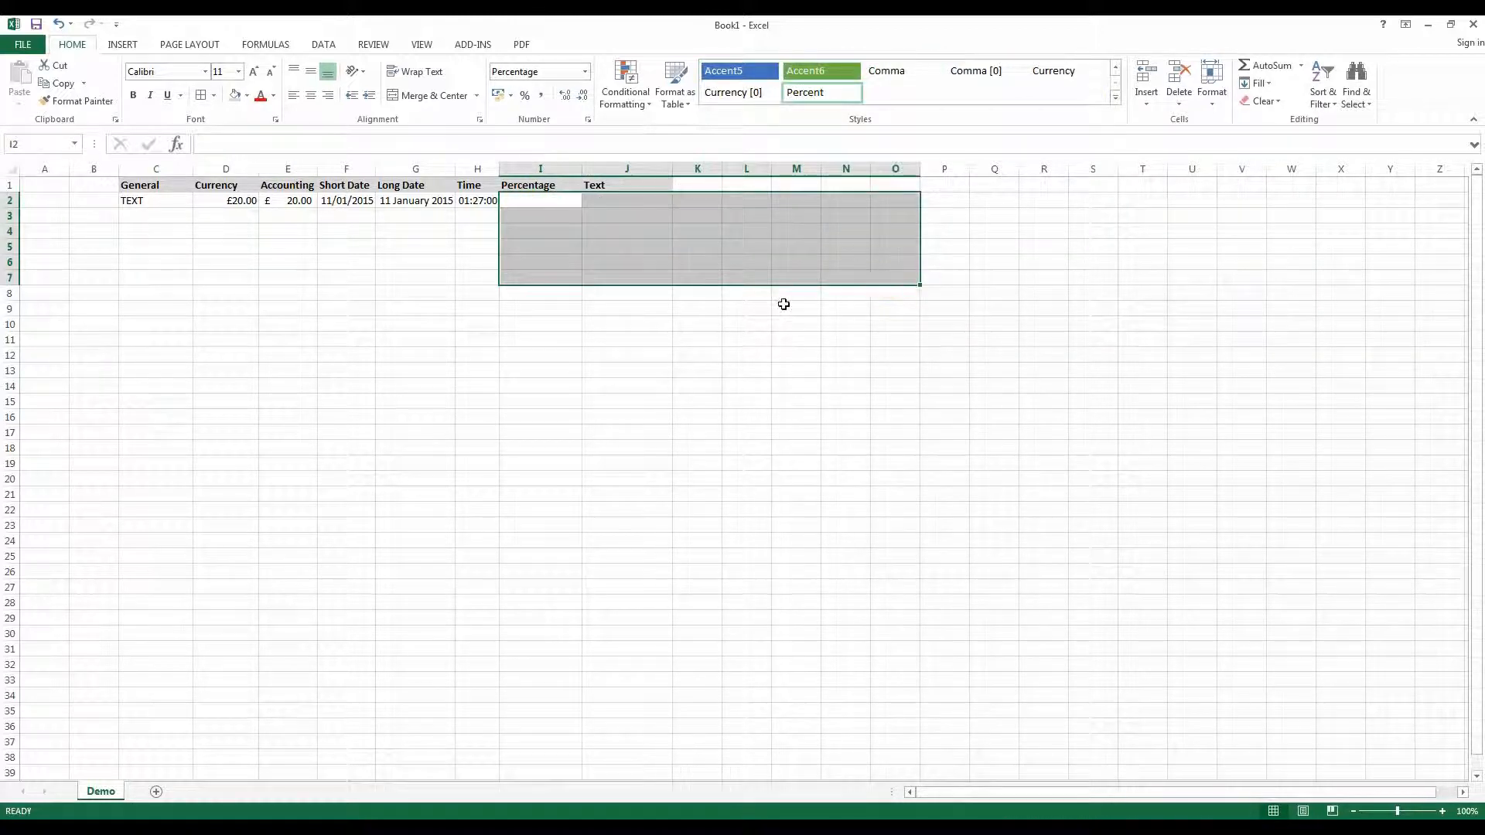
{"action": "left_click", "coordinate": [781, 306]}
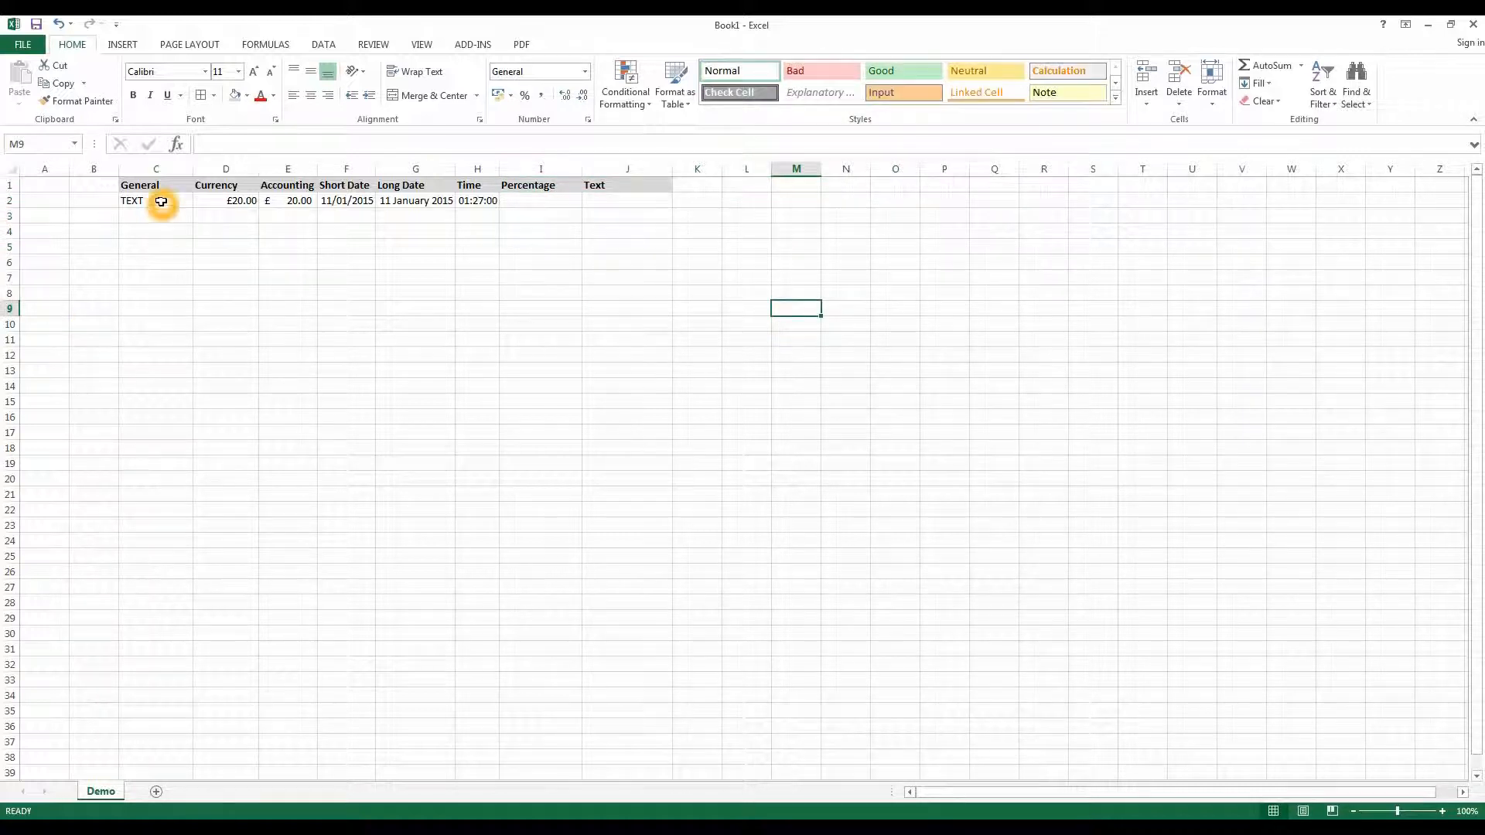
- Enter 10, 20 and 50 down the Currency column in D3 to D5
{"action": "left_click", "coordinate": [211, 216]}
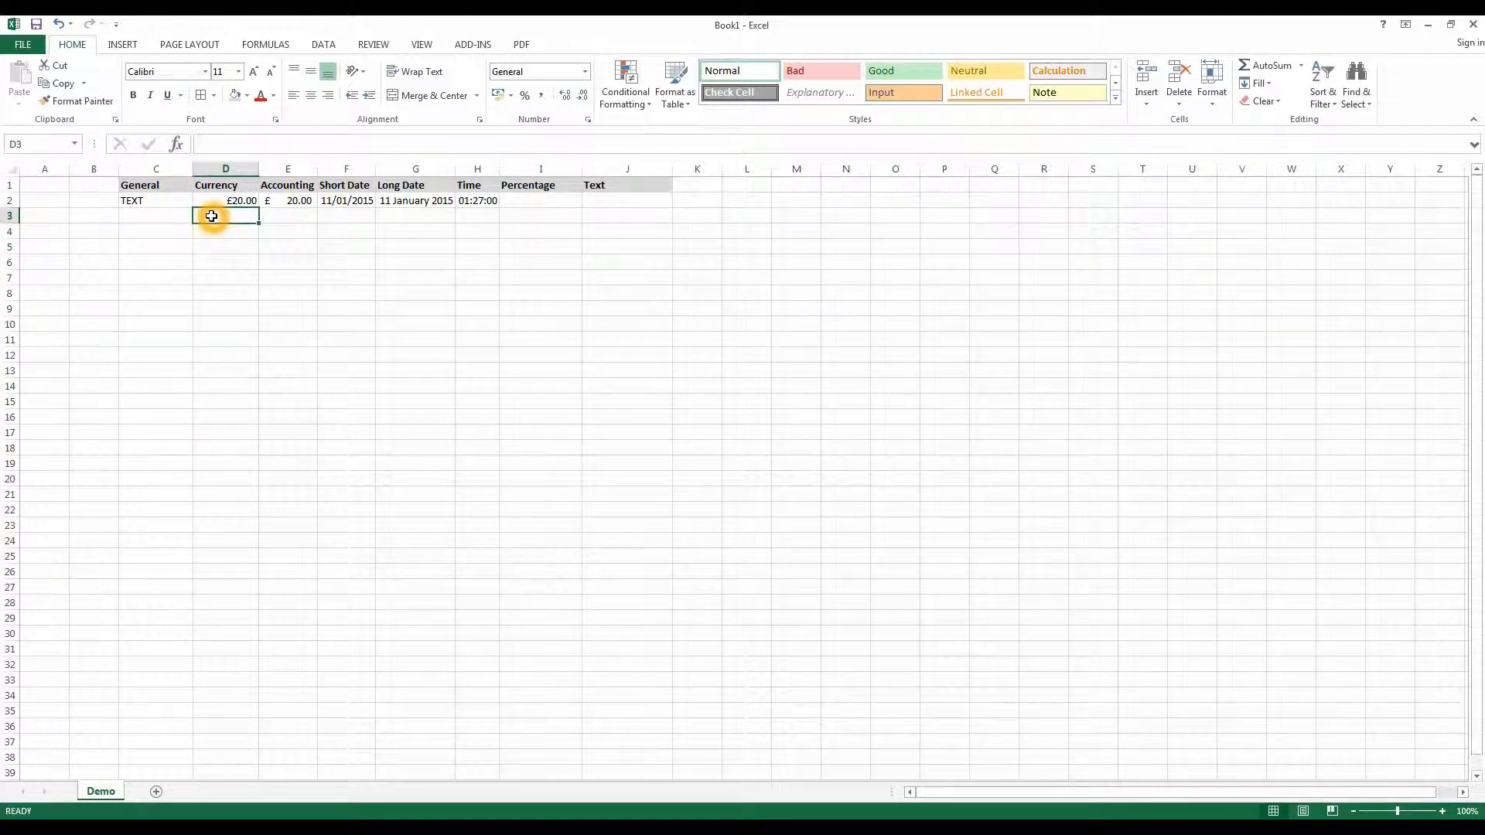
{"action": "type", "text": "10"}
{"action": "key", "text": "Return"}
{"action": "type", "text": "20"}
{"action": "key", "text": "Return"}
{"action": "type", "text": "50"}
{"action": "key", "text": "Return"}
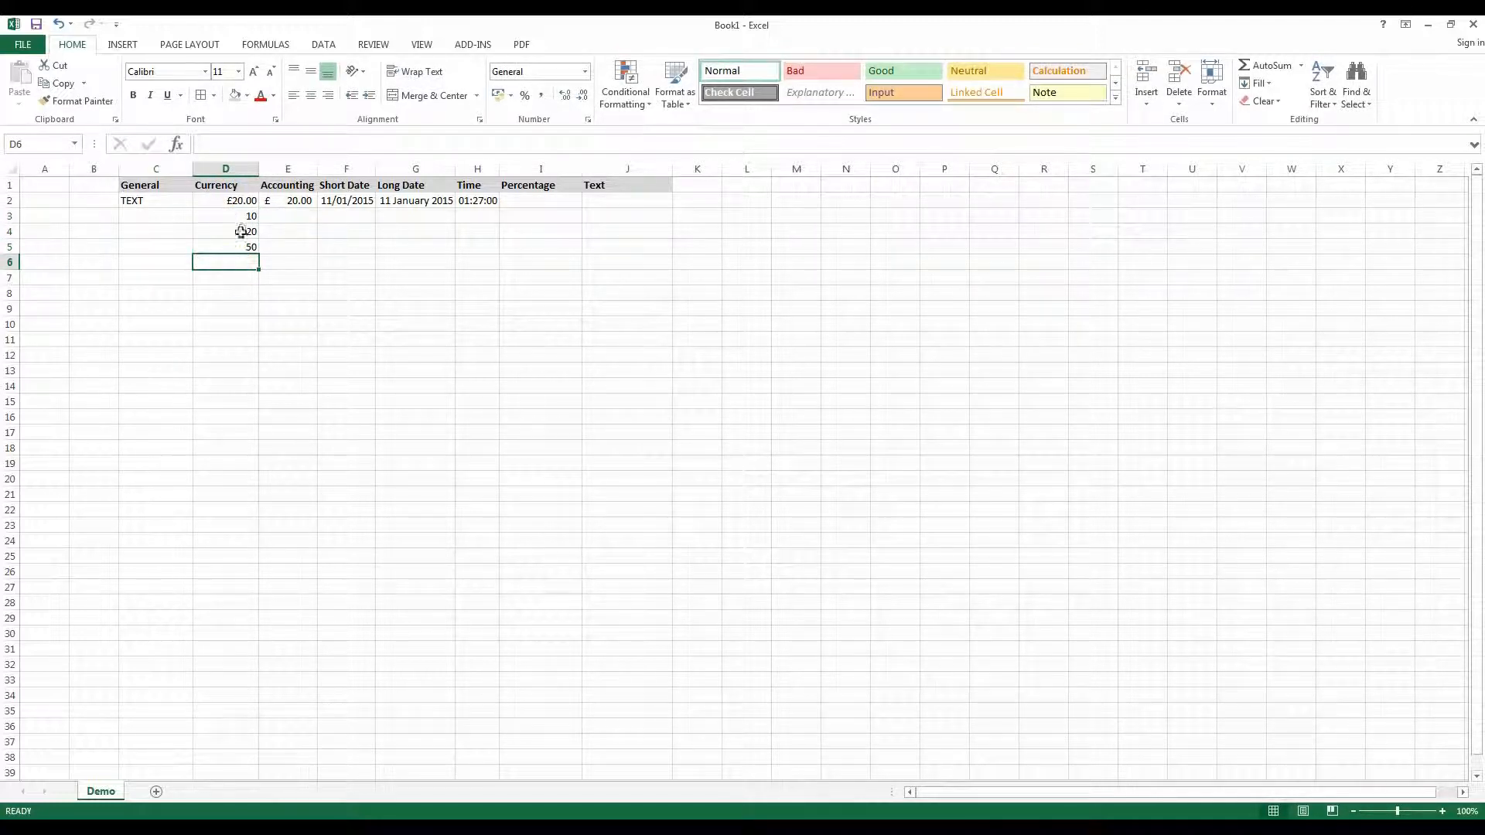
- Apply the Currency number format to the whole of column D
{"action": "left_click", "coordinate": [236, 199]}
{"action": "left_click", "coordinate": [204, 218]}
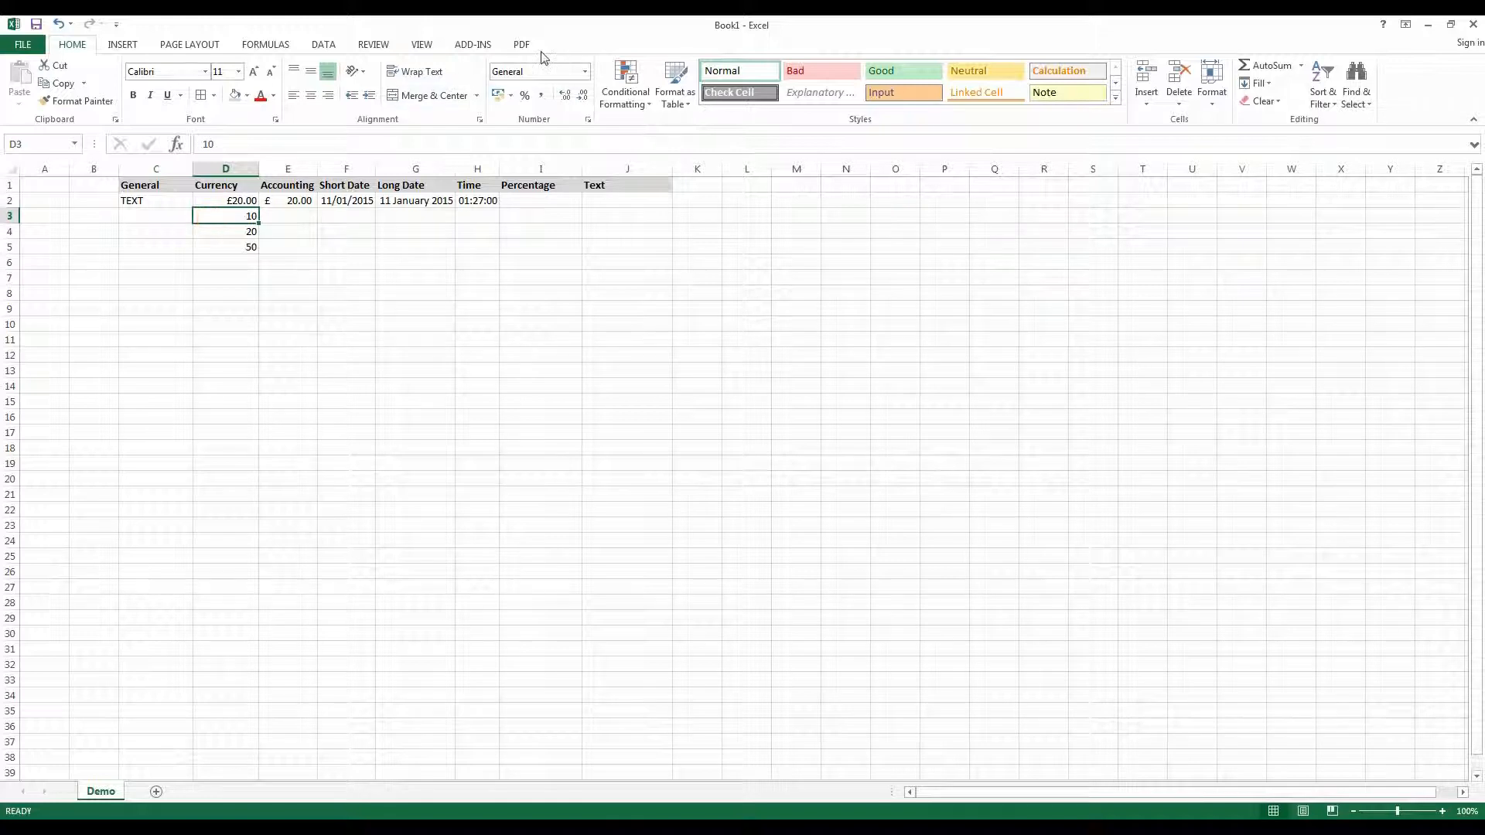
{"action": "left_click", "coordinate": [234, 164]}
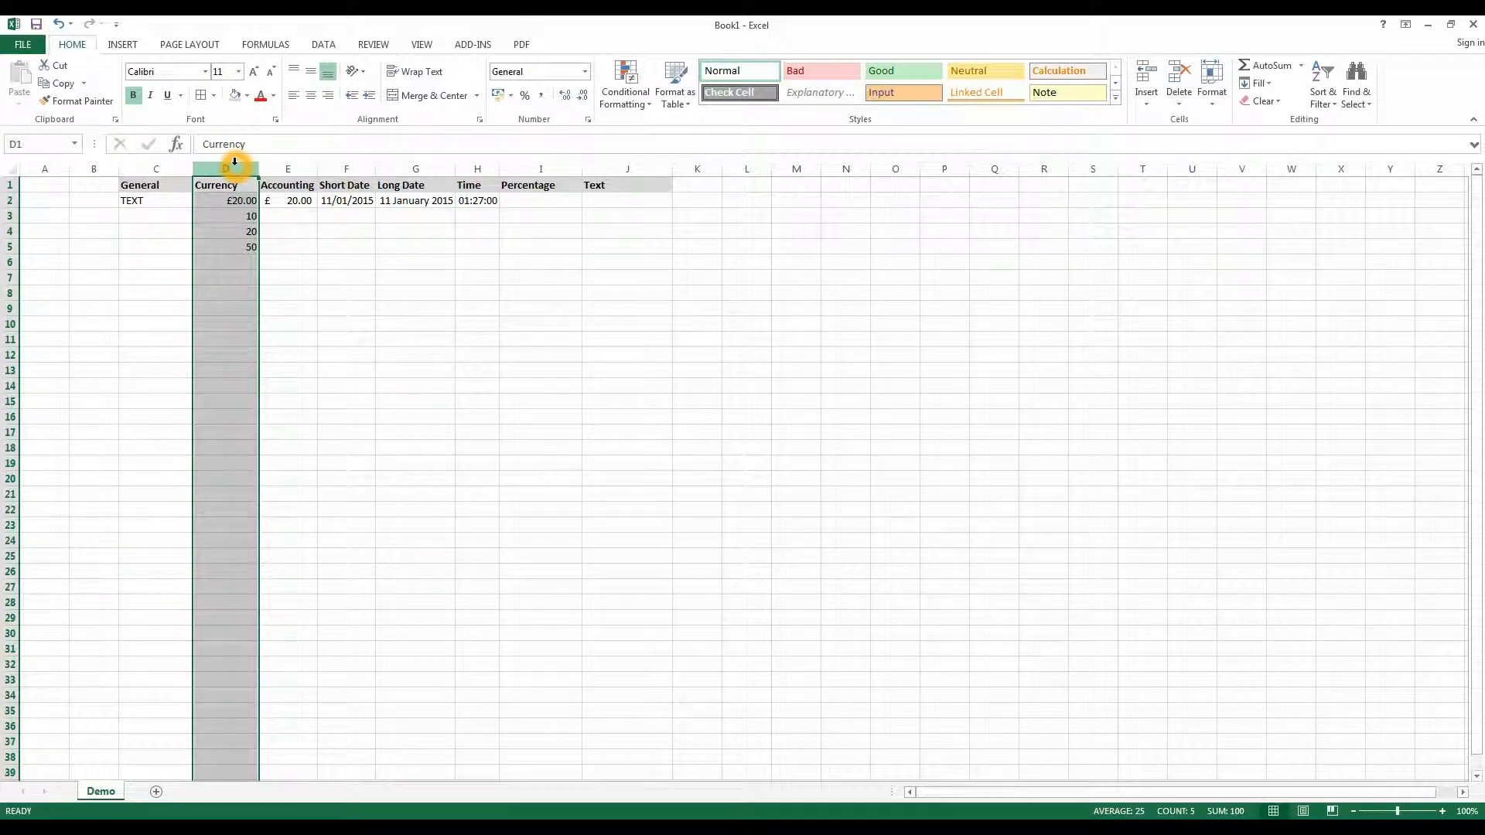
{"action": "left_click", "coordinate": [584, 71]}
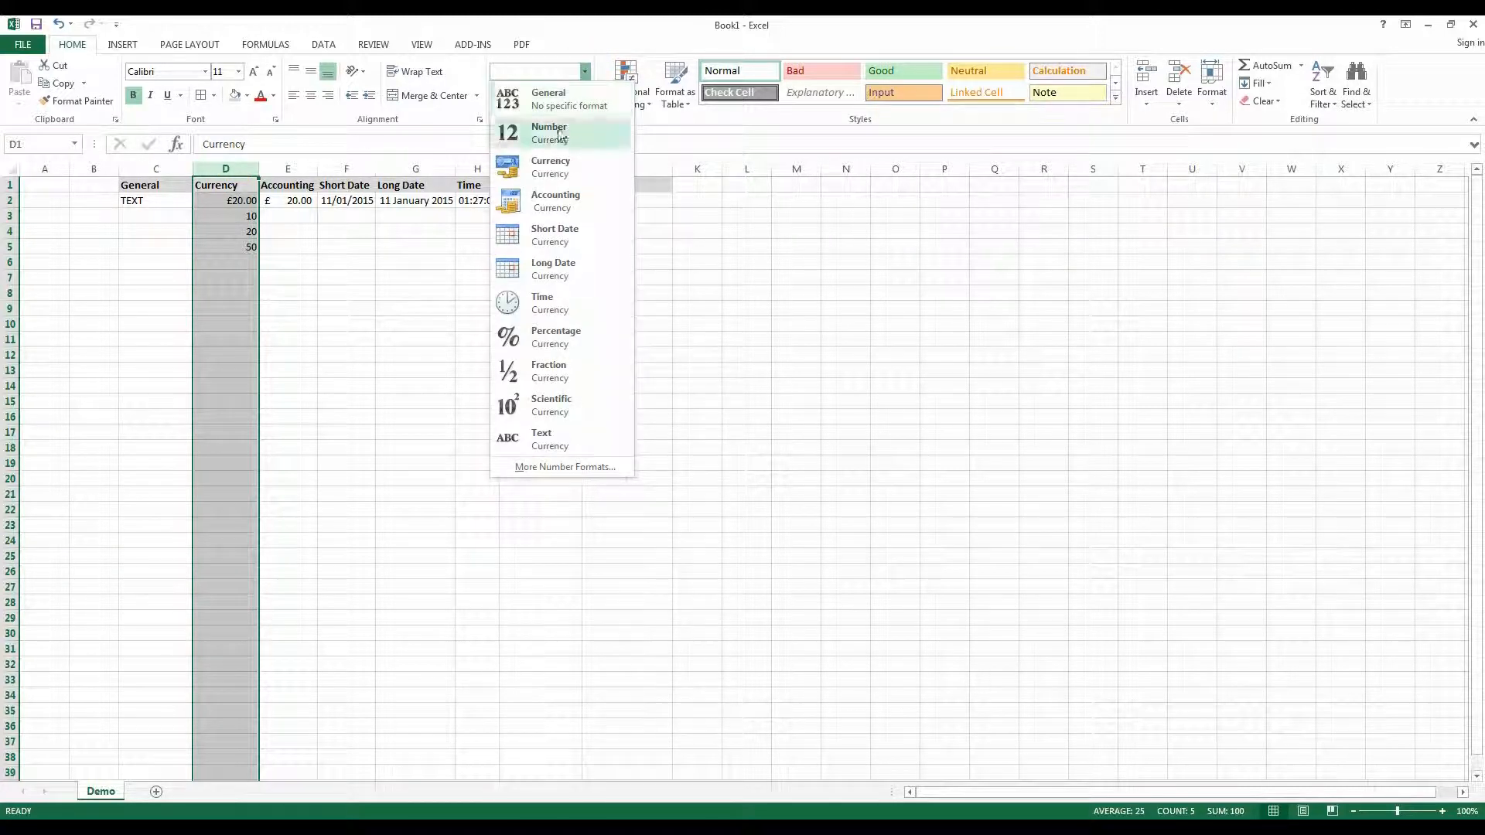
{"action": "left_click", "coordinate": [551, 164]}
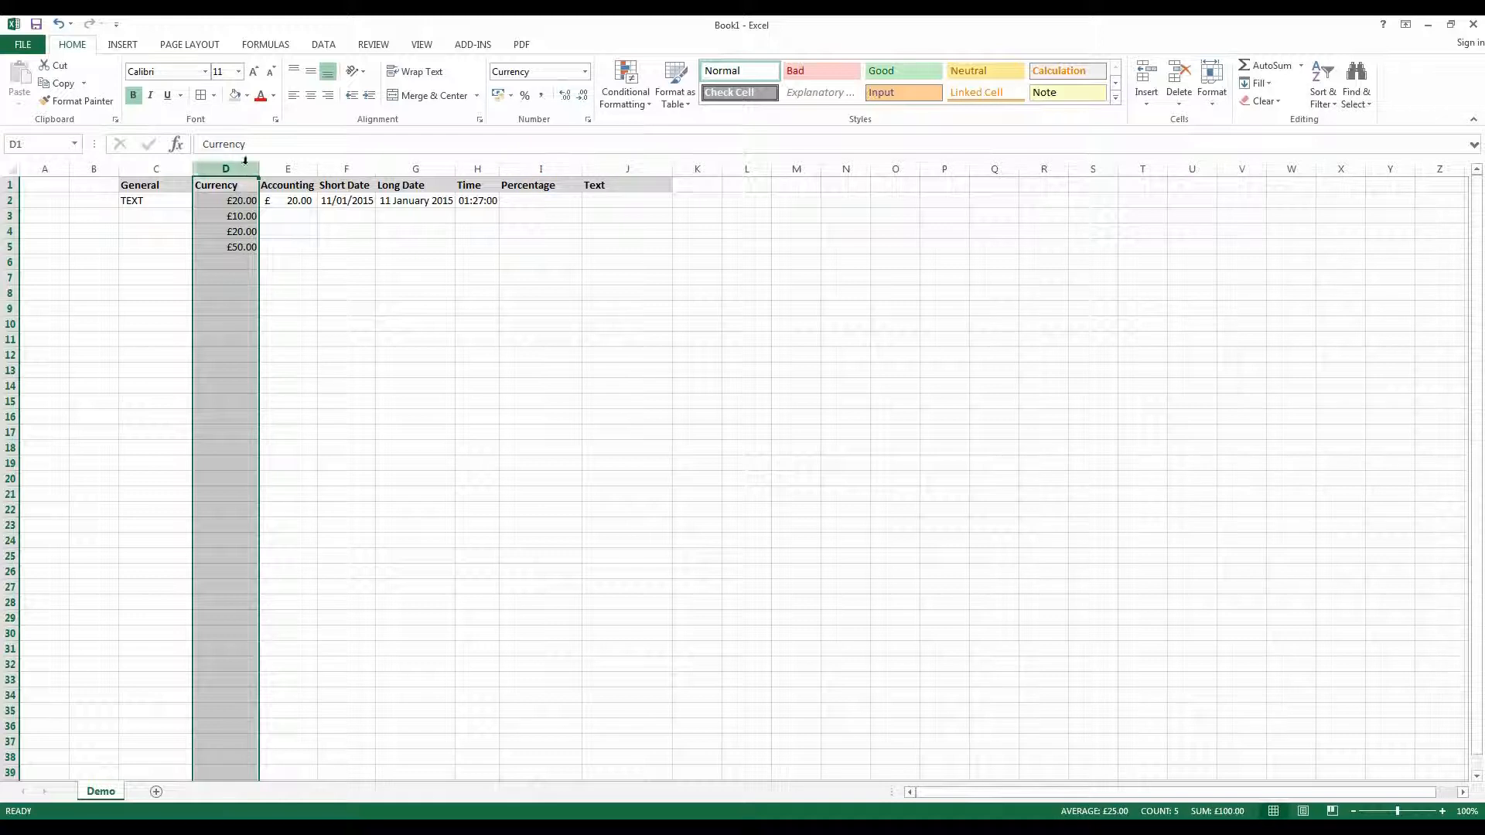
- Enter 10, 20, 50, 40, 10 and 40 upward from D28 to D23
{"action": "left_click", "coordinate": [214, 603]}
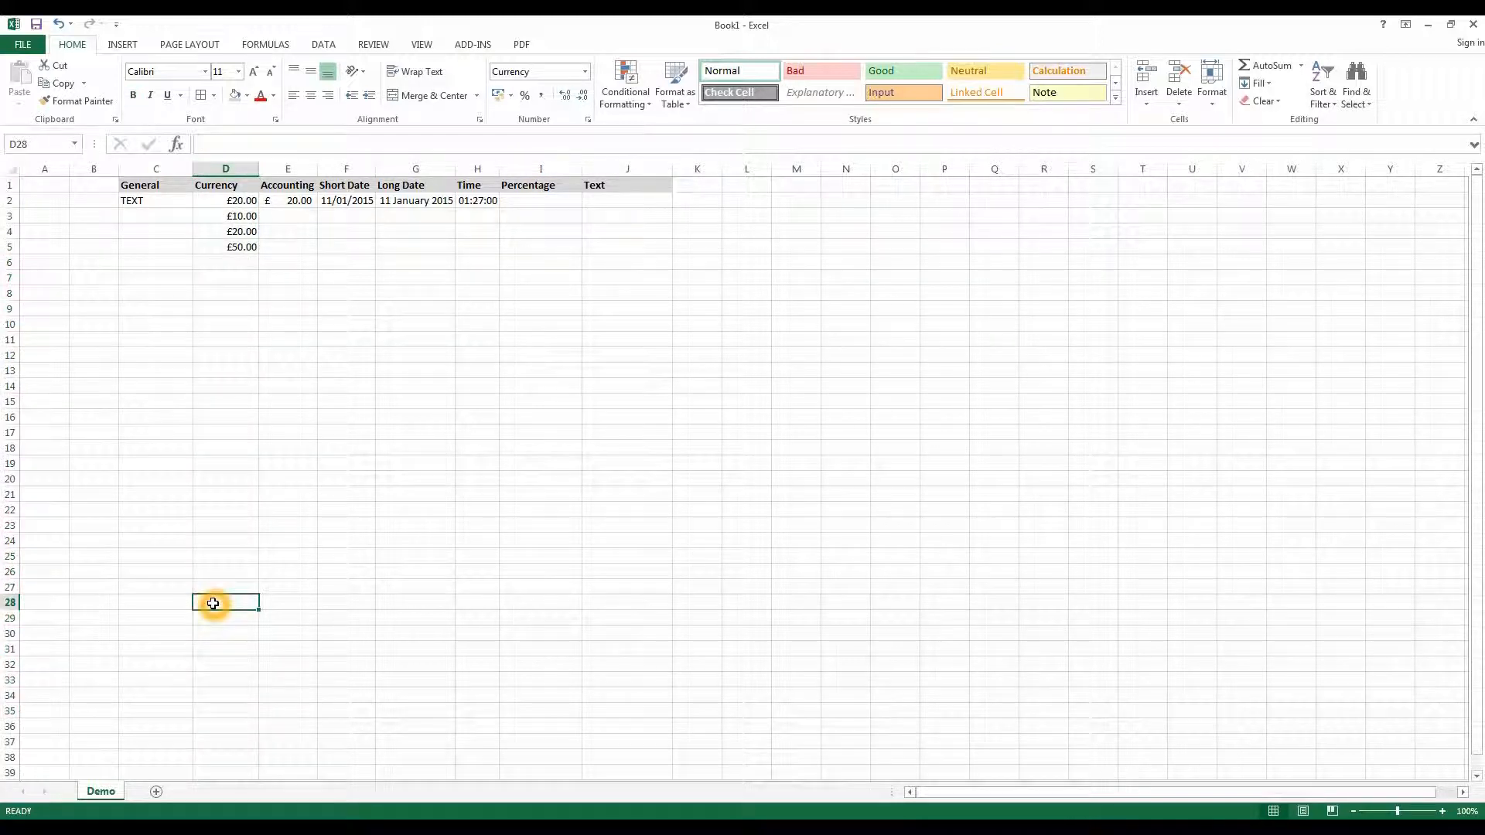
{"action": "type", "text": "10"}
{"action": "key", "text": "Up"}
{"action": "type", "text": "20"}
{"action": "key", "text": "Up"}
{"action": "type", "text": "5"}
{"action": "type", "text": "40"}
{"action": "key", "text": "ctrl+Return"}
{"action": "key", "text": "Up"}
{"action": "type", "text": "10"}
{"action": "key", "text": "ctrl+Return"}
{"action": "key", "text": "Up"}
{"action": "type", "text": "40"}
{"action": "key", "text": "ctrl+Return"}
{"action": "key", "text": "Up"}
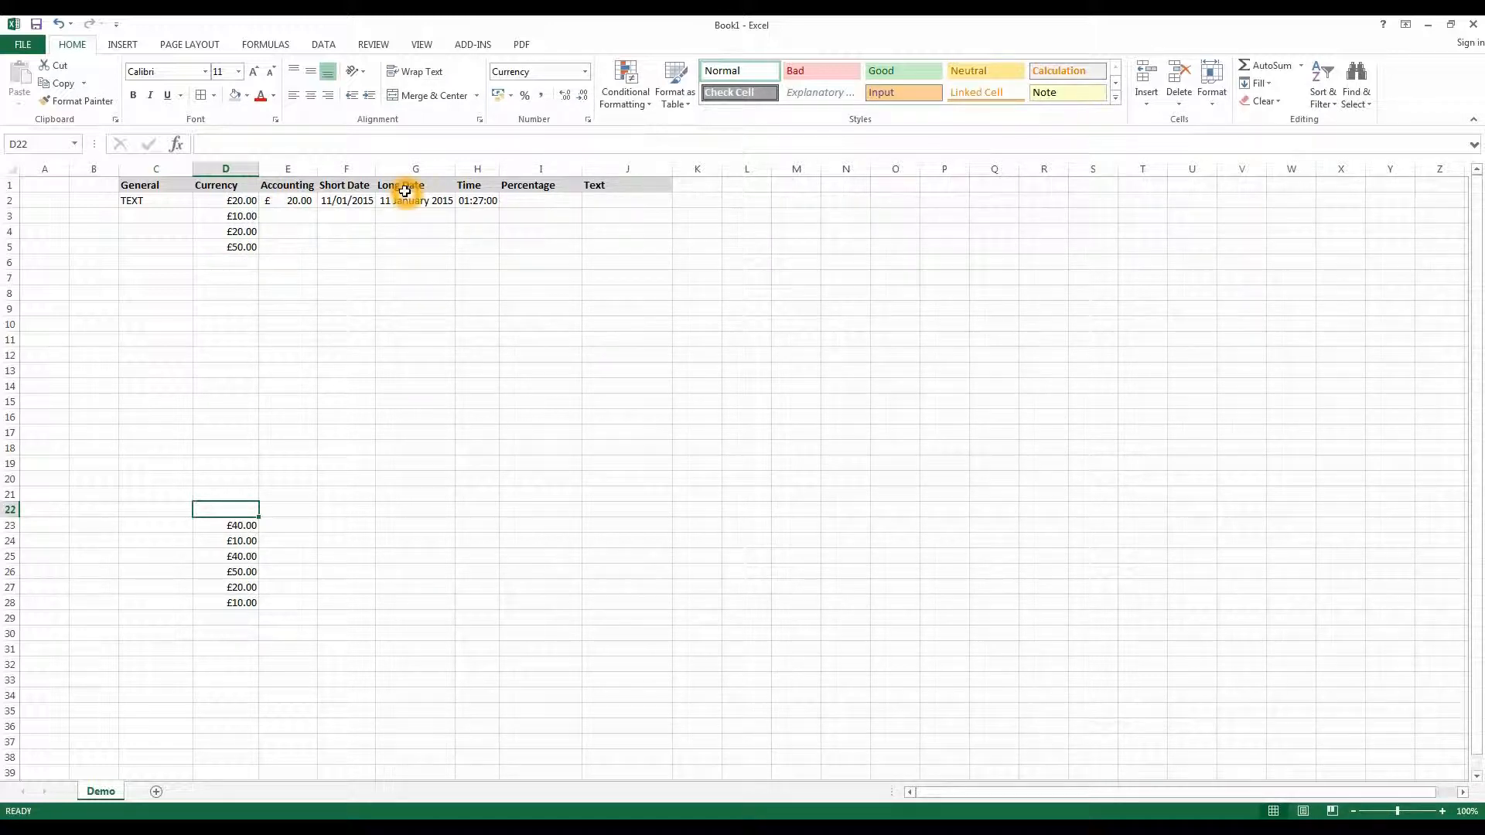
- Fill the Accounting value in E2 down the column to E28
{"action": "left_click", "coordinate": [306, 200]}
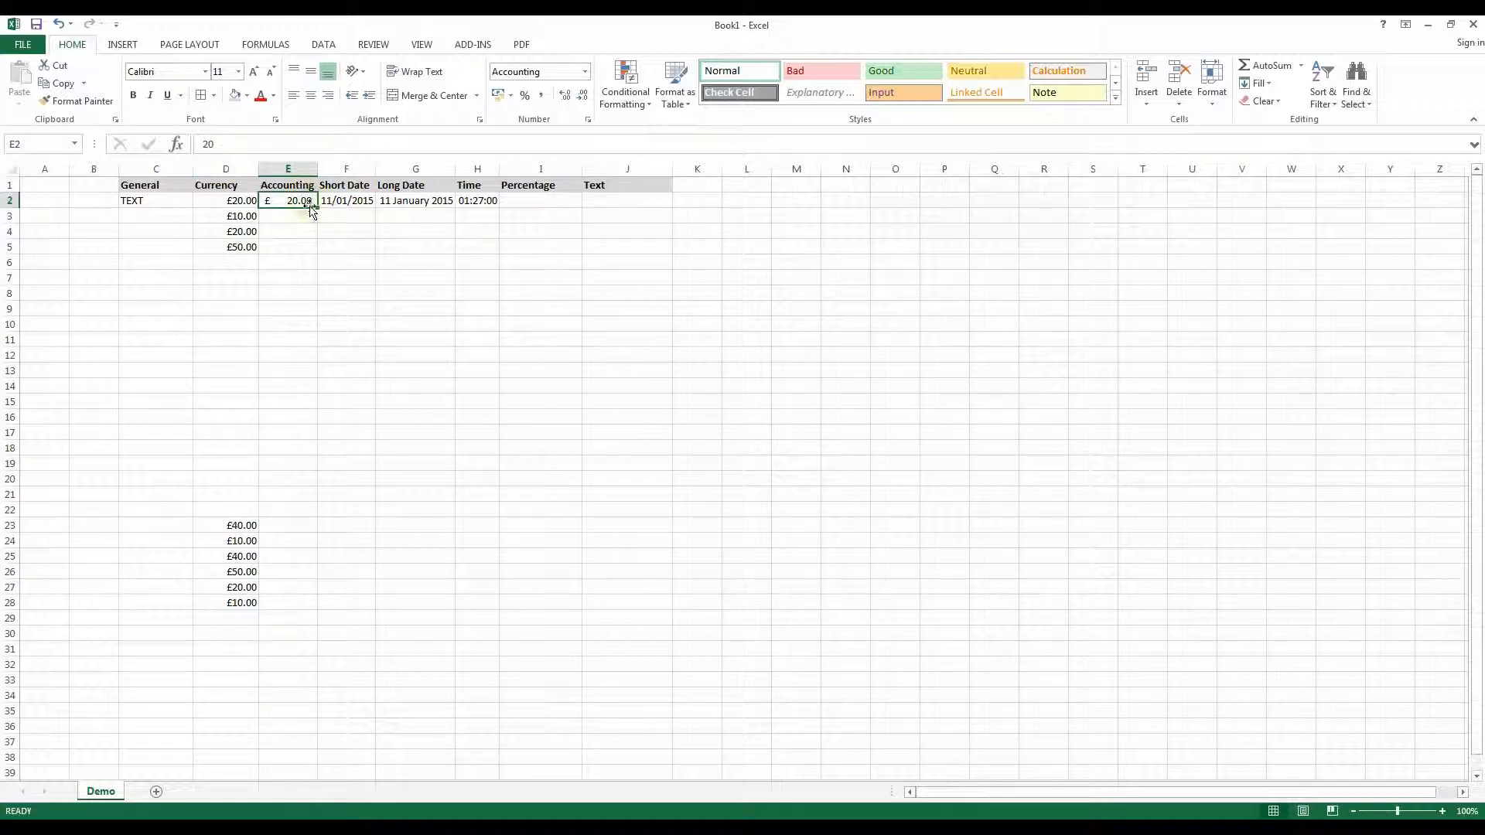
{"action": "left_click_drag", "start_coordinate": [319, 207], "coordinate": [305, 604]}
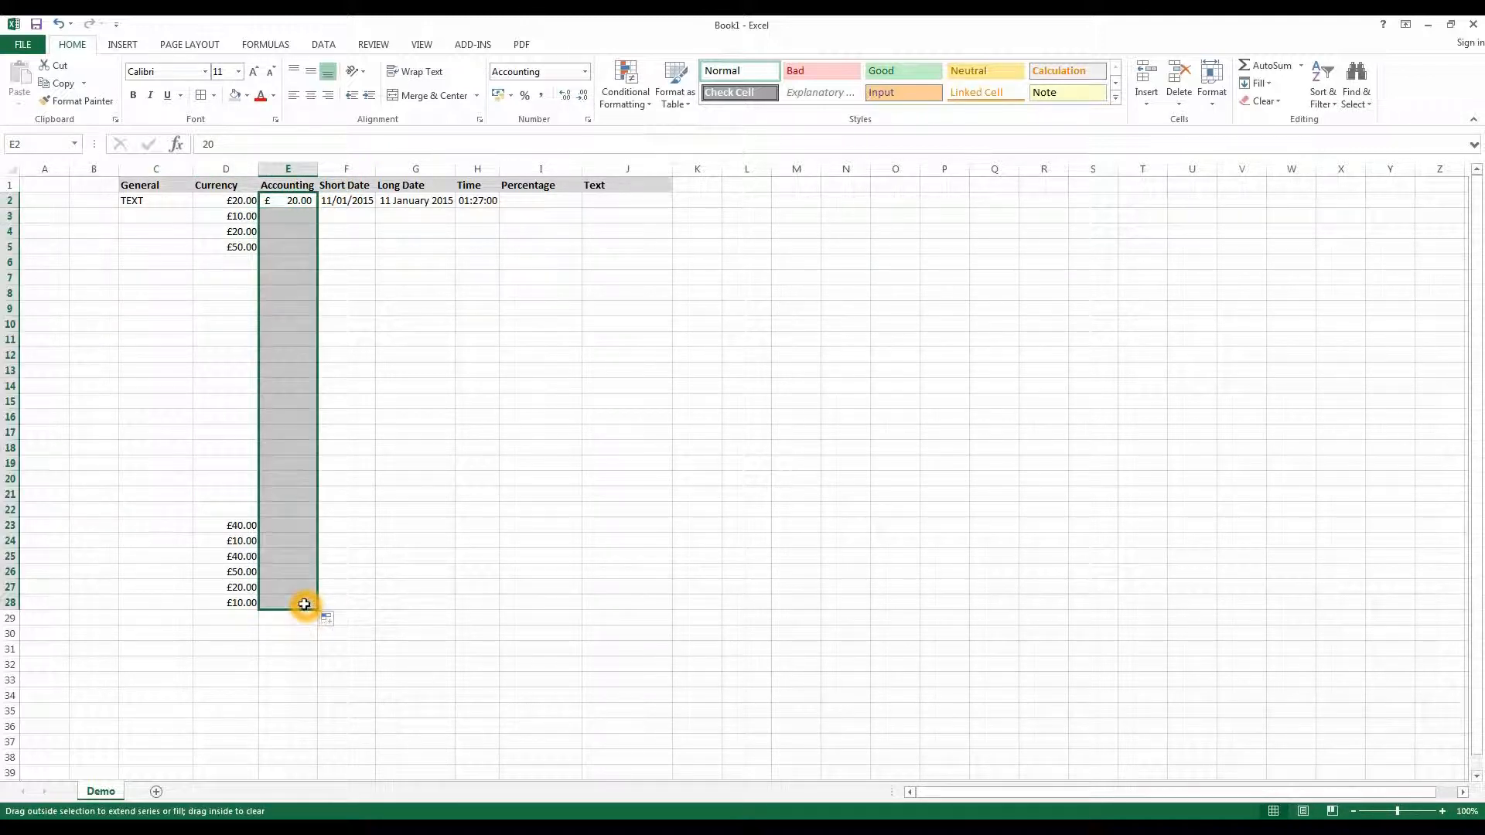
{"action": "left_click", "coordinate": [391, 265]}
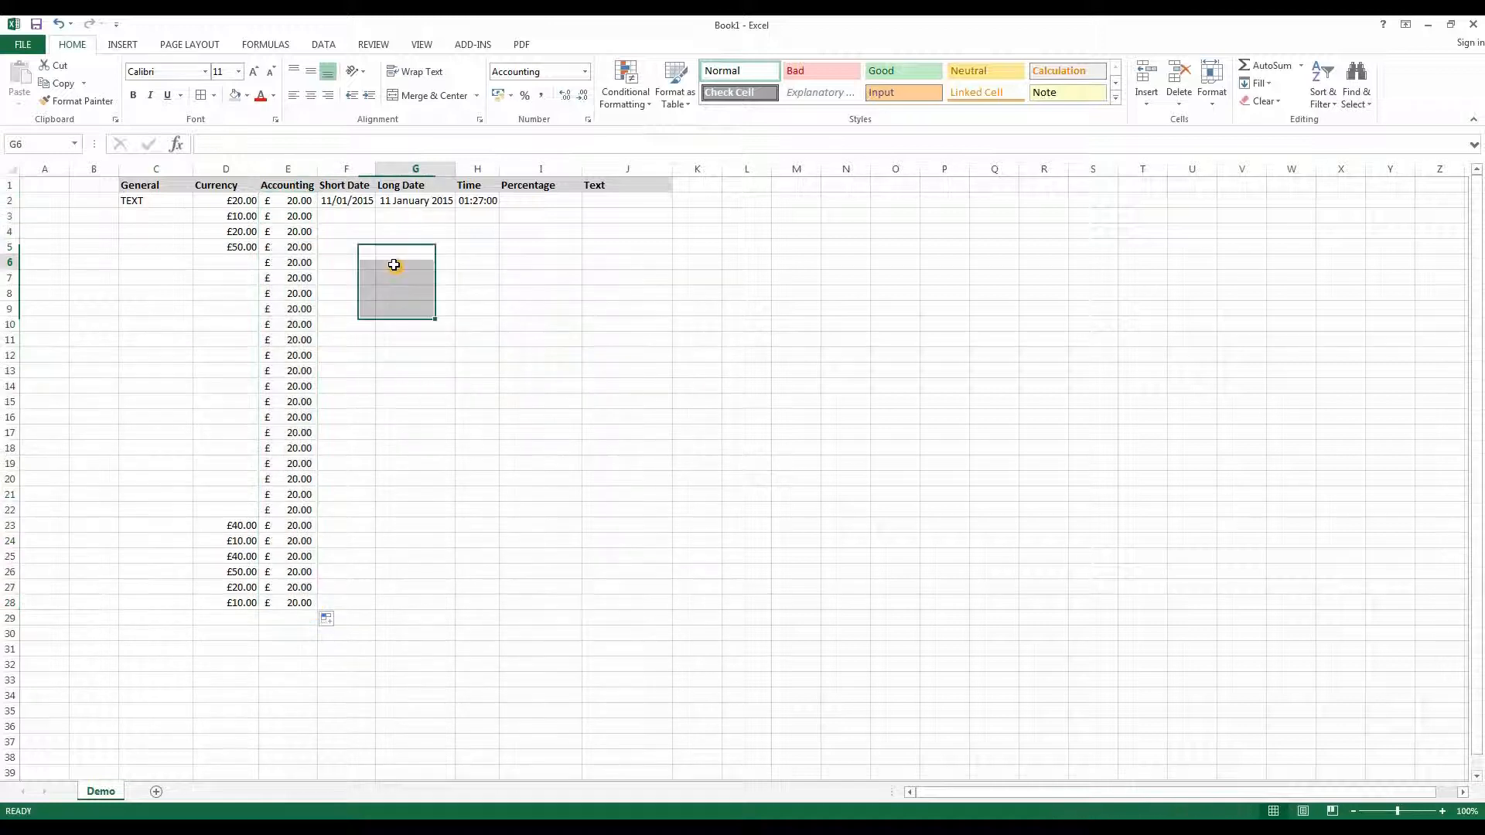
- Clear the filled Accounting values below E2 in column E
{"action": "left_click", "coordinate": [297, 218]}
{"action": "left_click_drag", "start_coordinate": [288, 300], "coordinate": [293, 595]}
{"action": "key", "text": "Delete"}
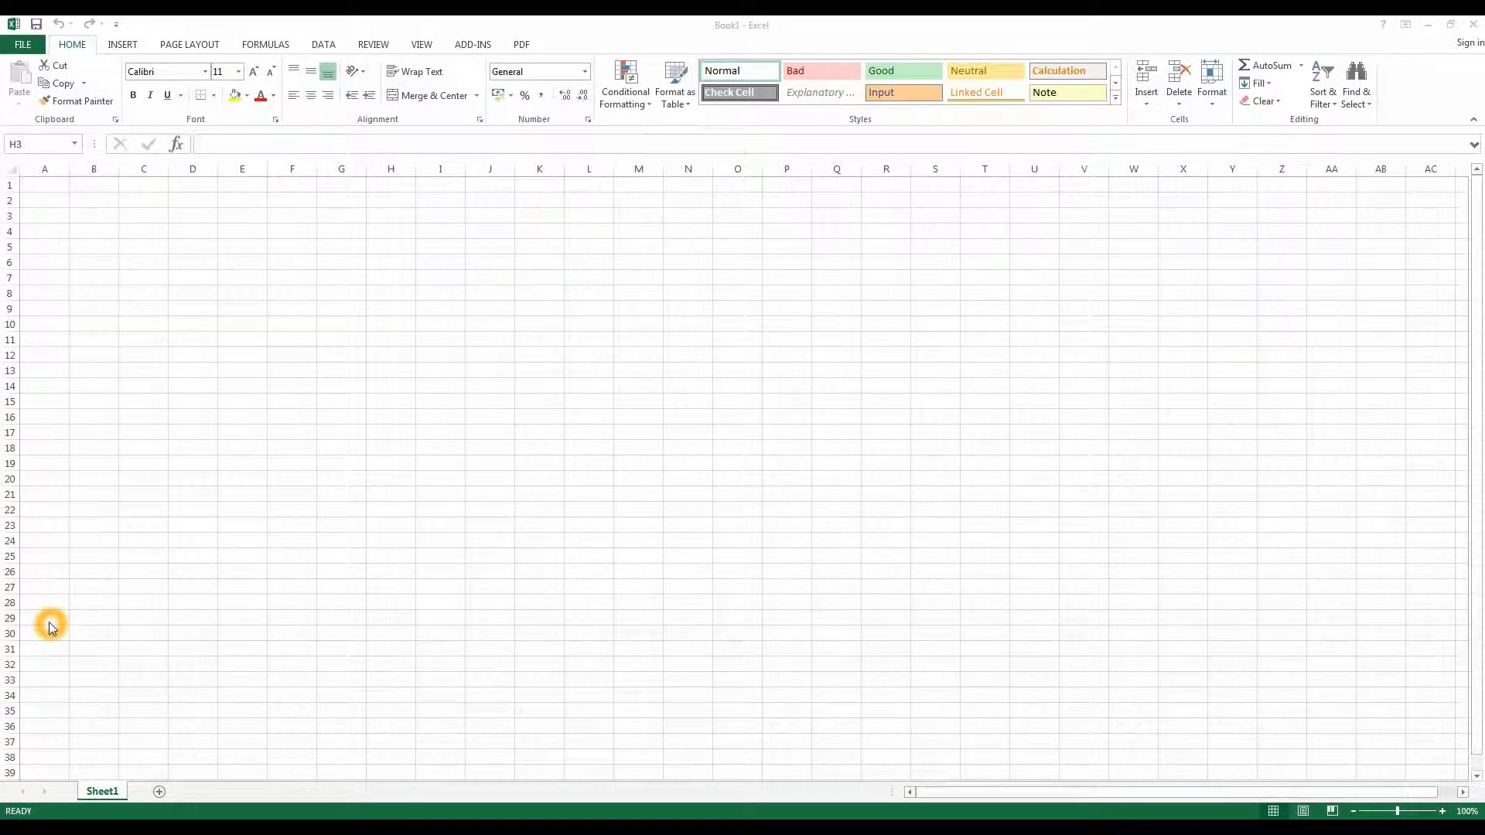
{"action": "left_click", "coordinate": [126, 781]}
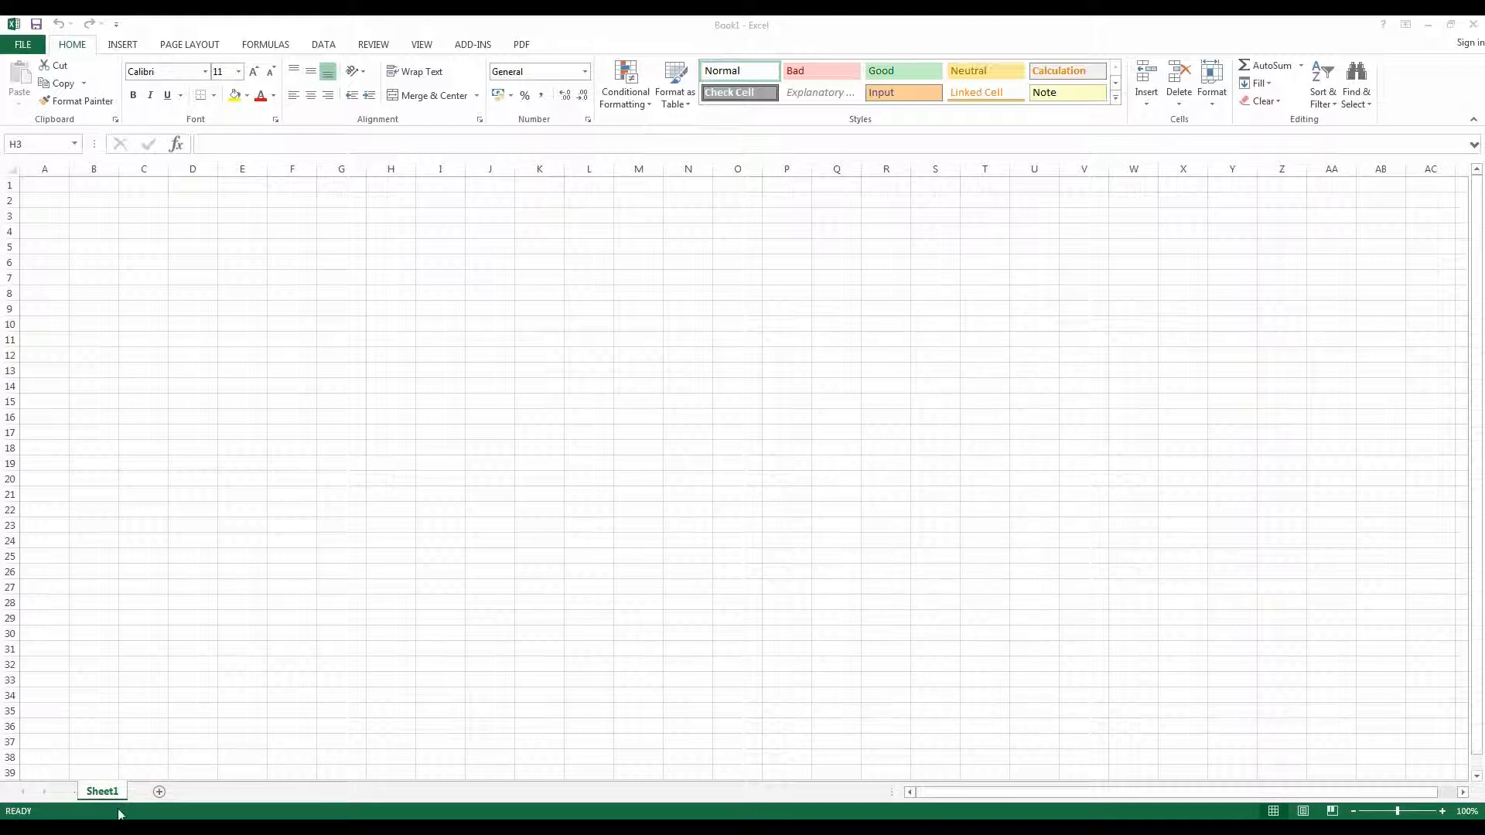
{"action": "left_click", "coordinate": [97, 790]}
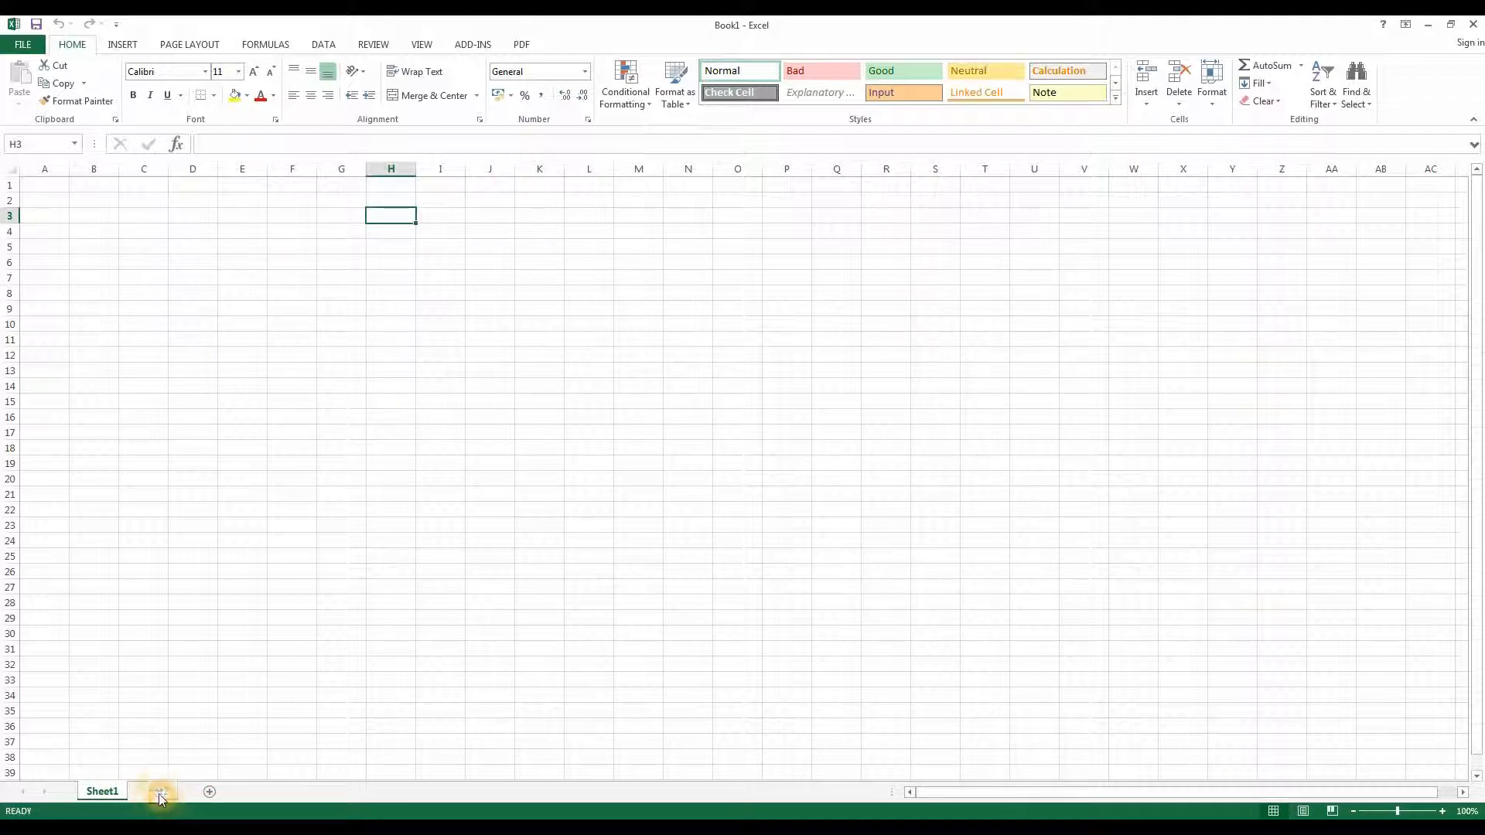
{"action": "left_click", "coordinate": [159, 793]}
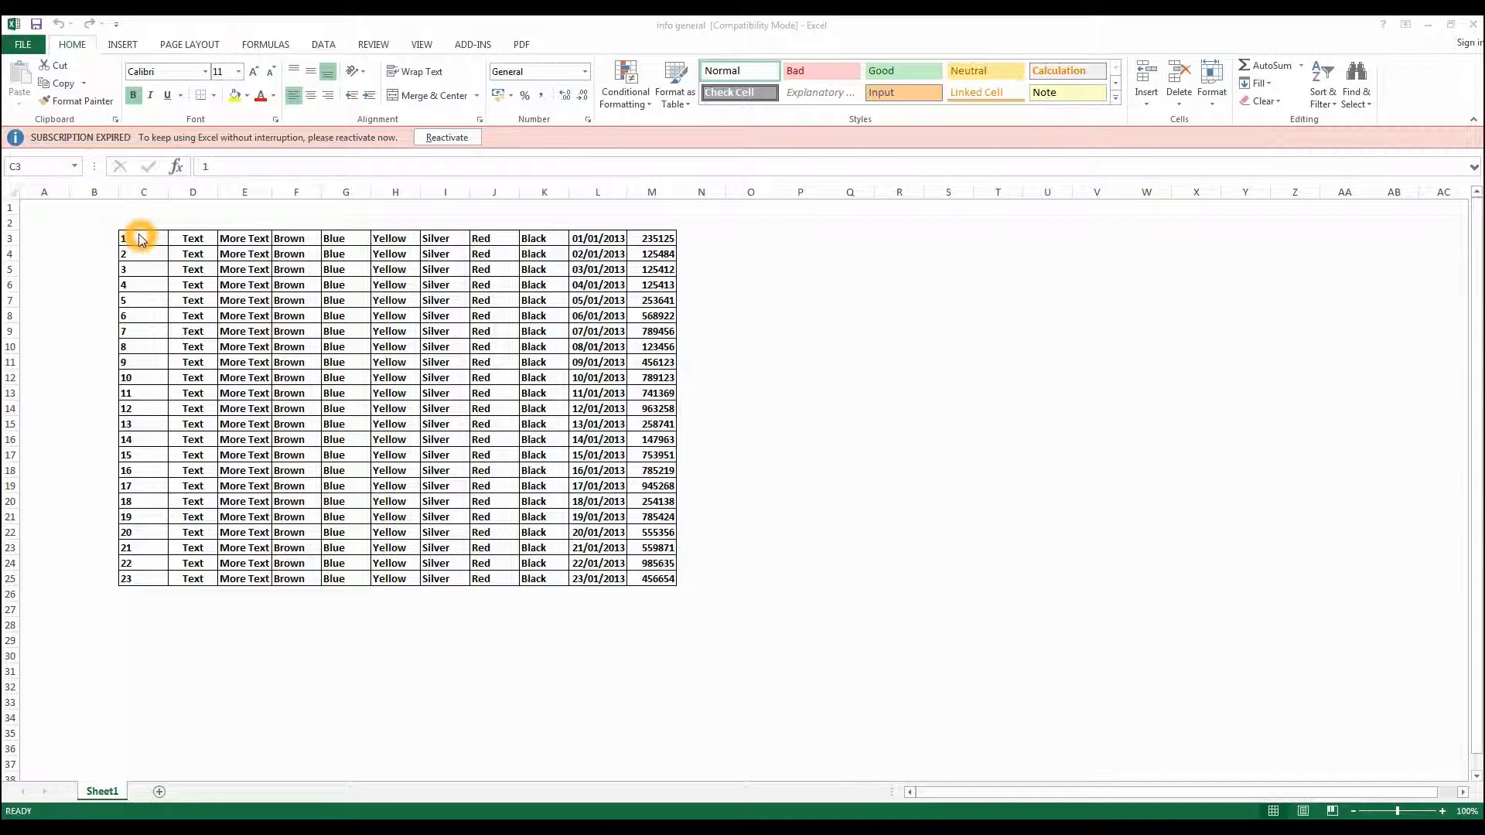
- Select the data table from C3 to M25 and open the print preview
{"action": "left_click", "coordinate": [139, 237]}
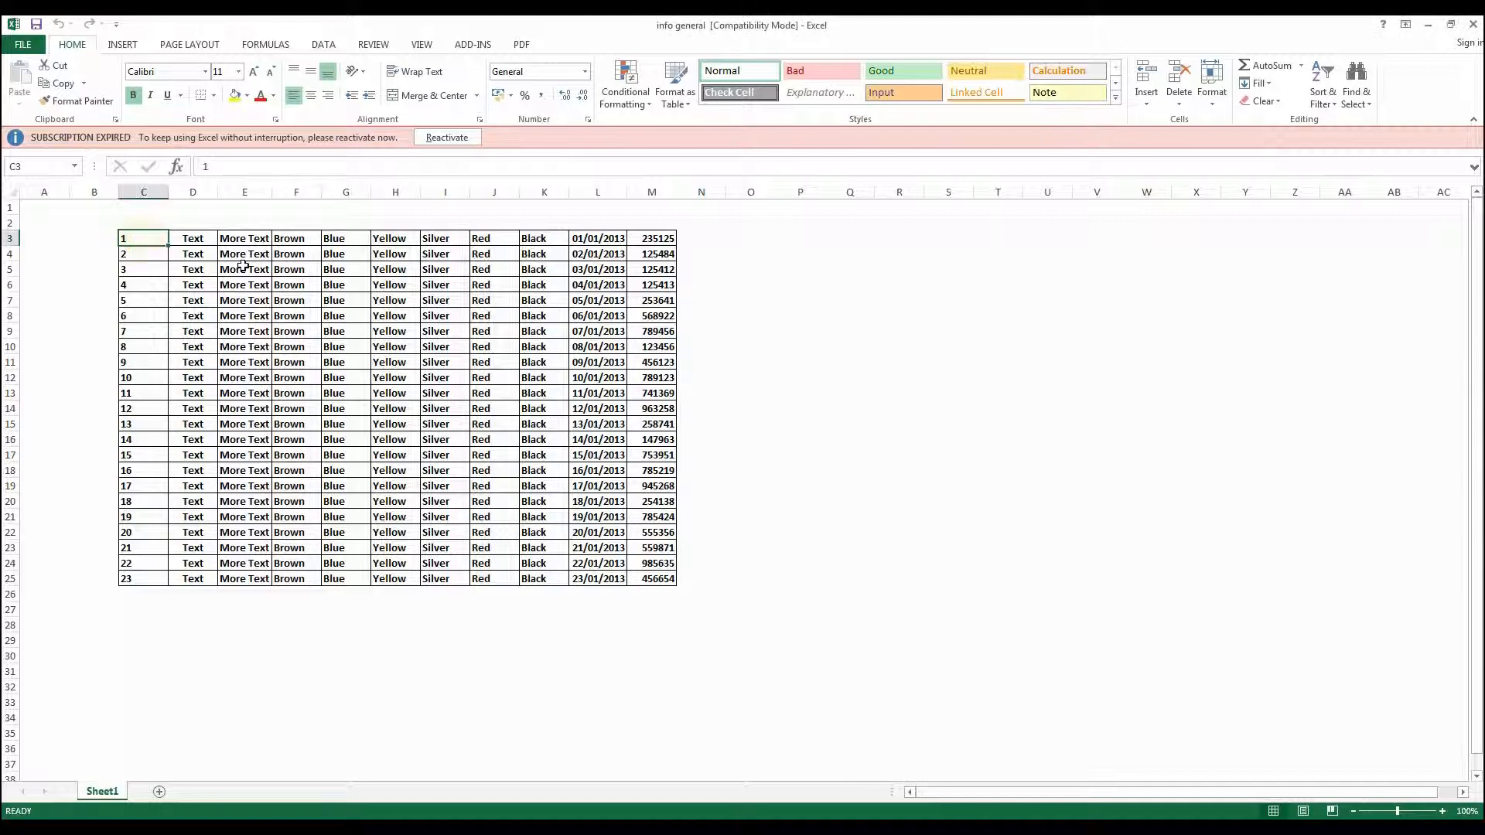
{"action": "left_click_drag", "start_coordinate": [133, 239], "coordinate": [659, 582]}
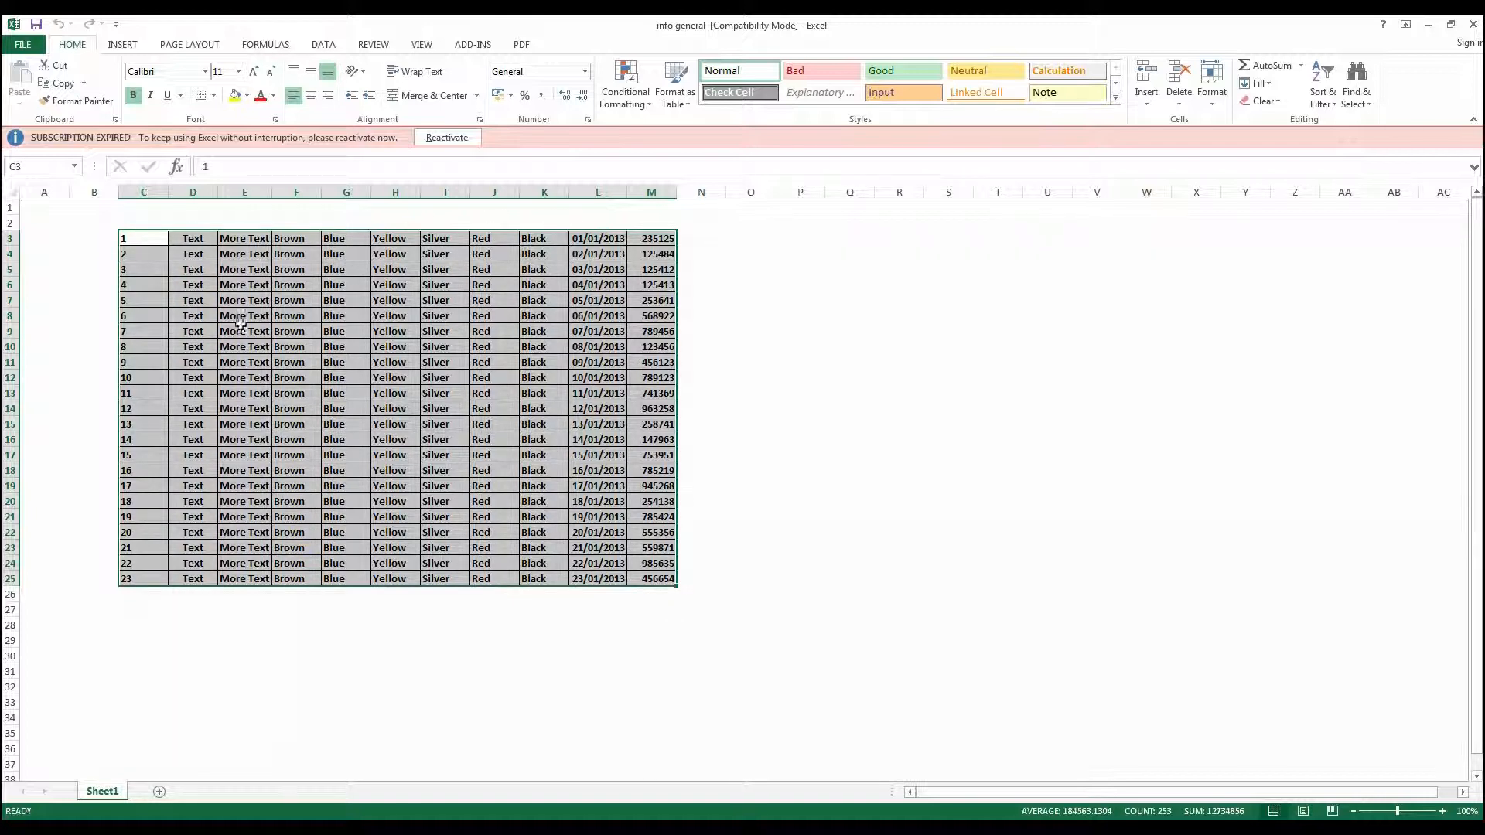
{"action": "left_click", "coordinate": [198, 122]}
{"action": "left_click", "coordinate": [27, 46]}
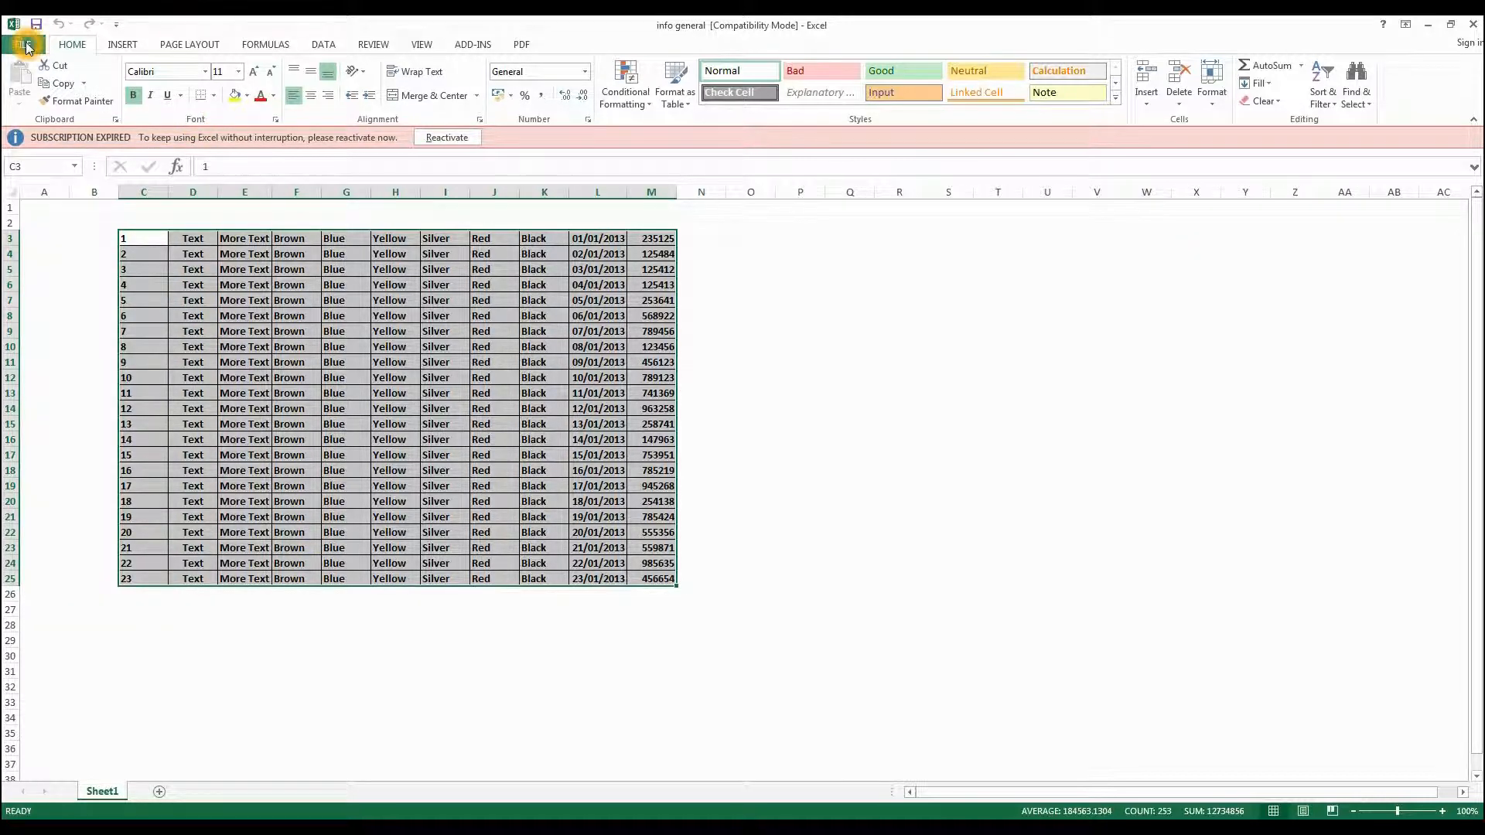
{"action": "left_click", "coordinate": [28, 47]}
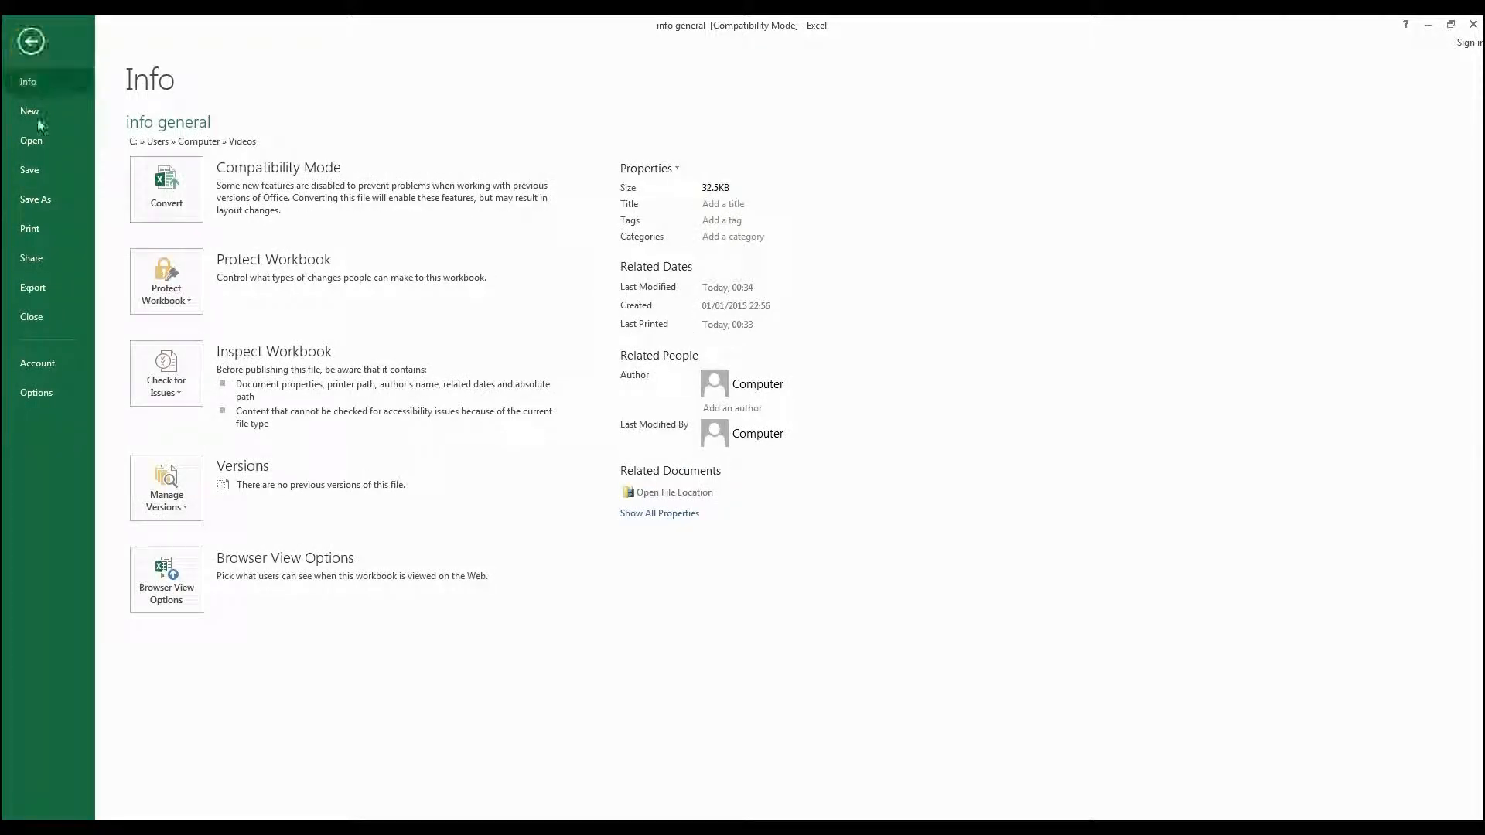
{"action": "left_click", "coordinate": [34, 230]}
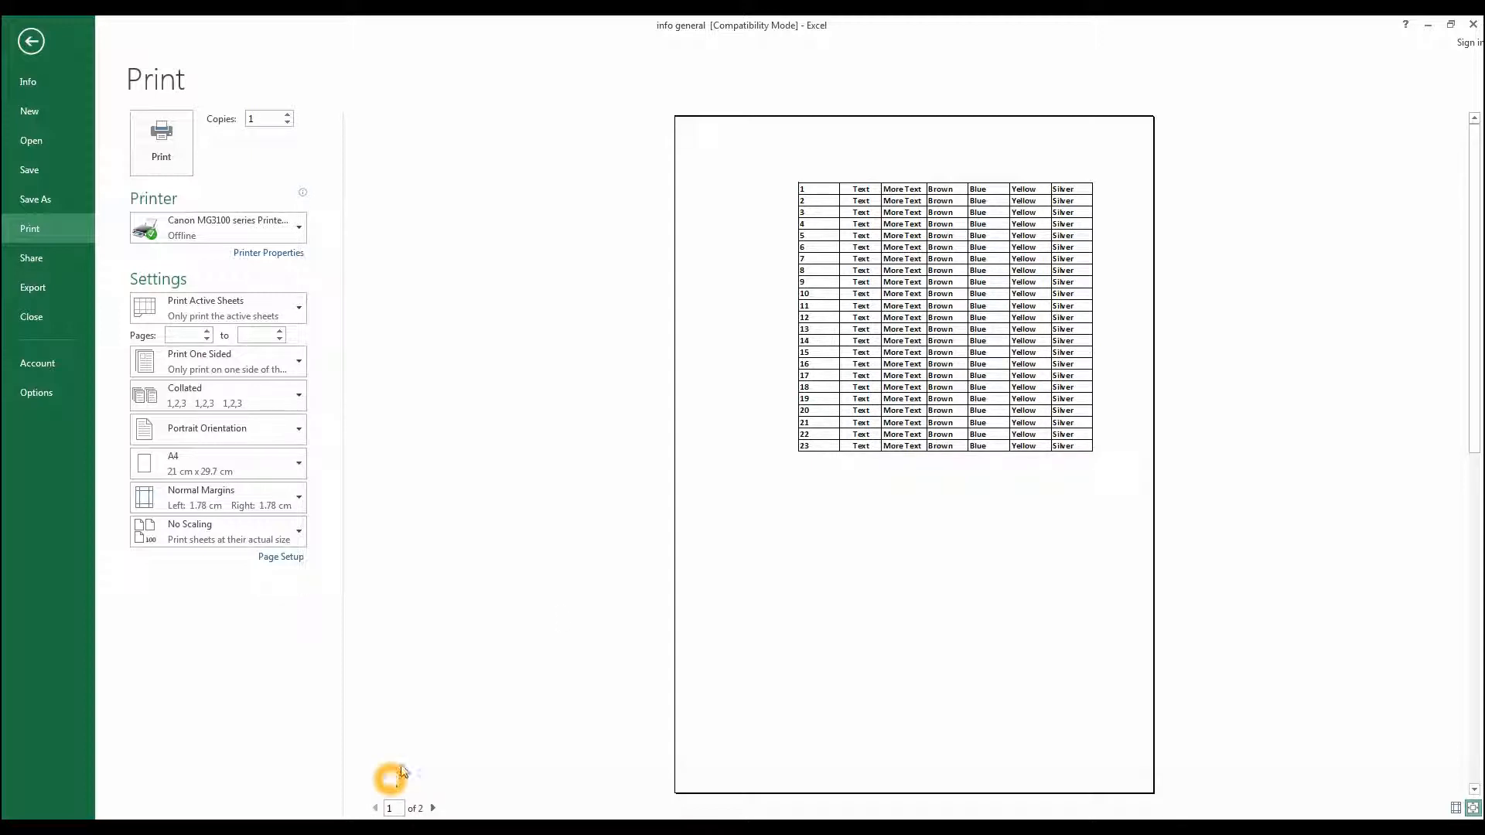
- Page through both pages of the print preview
{"action": "left_click", "coordinate": [434, 809]}
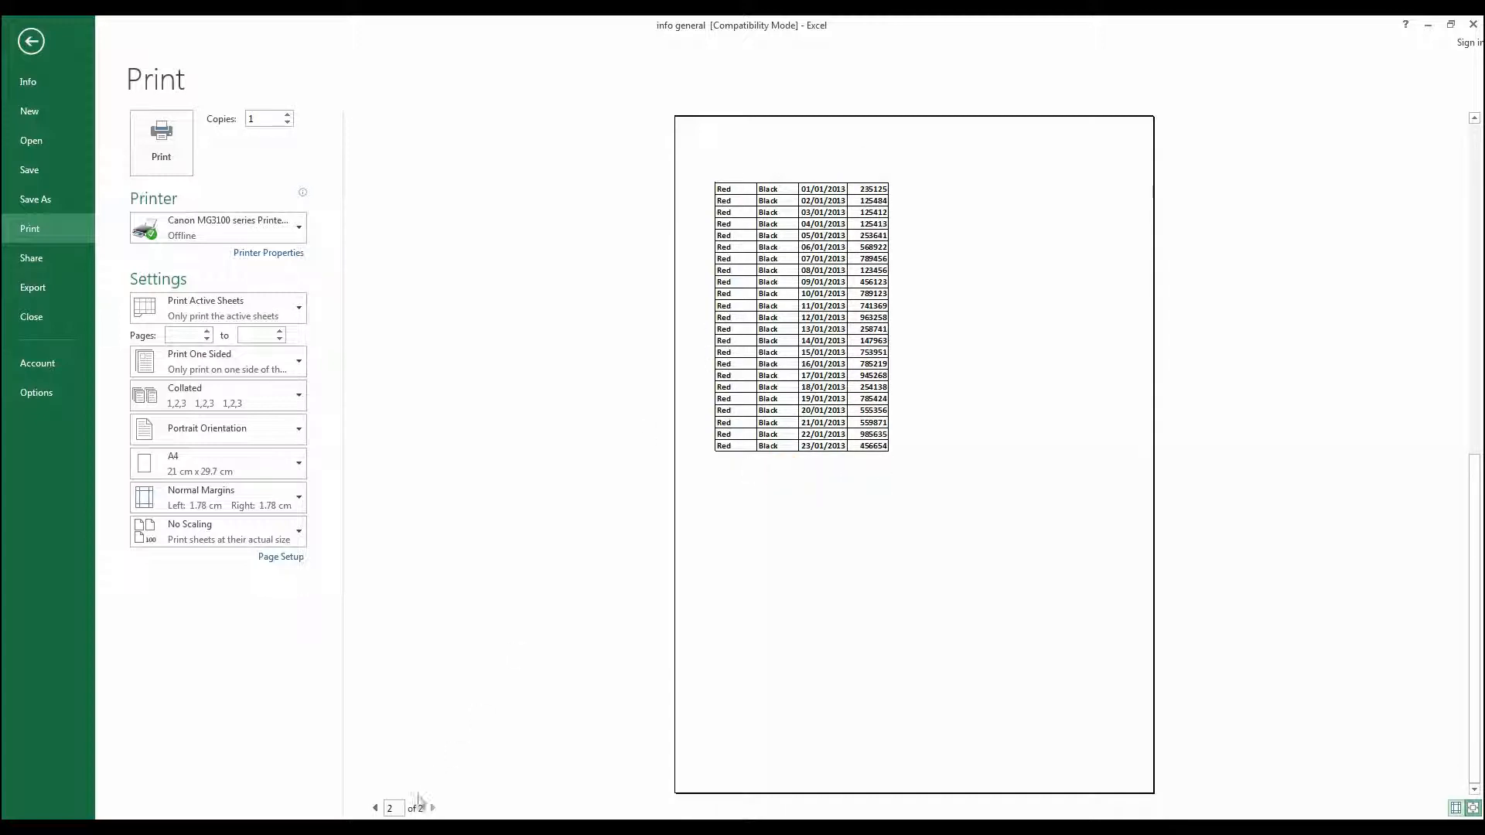
{"action": "left_click", "coordinate": [377, 809]}
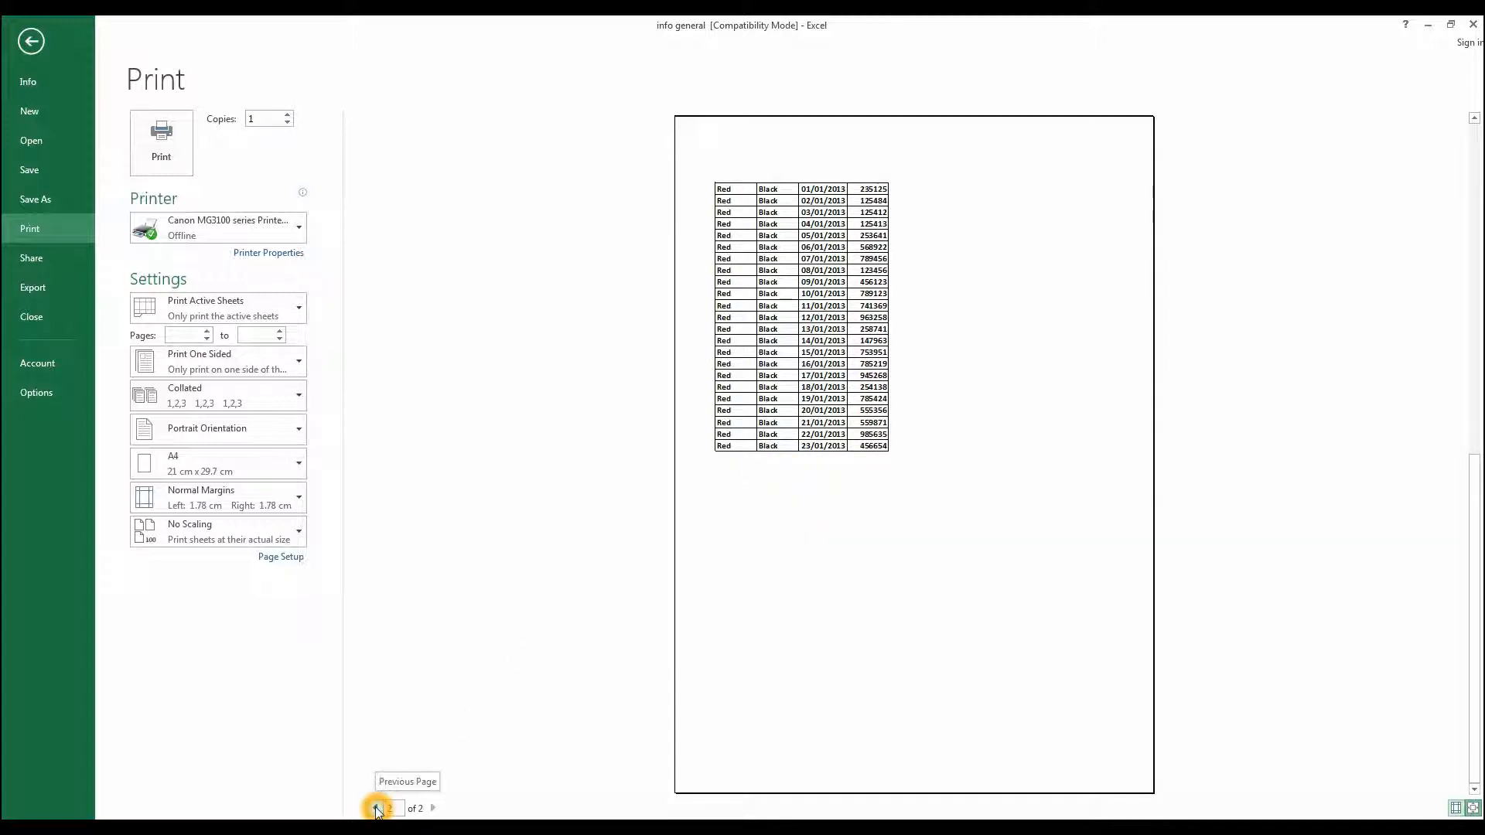
{"action": "left_click", "coordinate": [377, 808]}
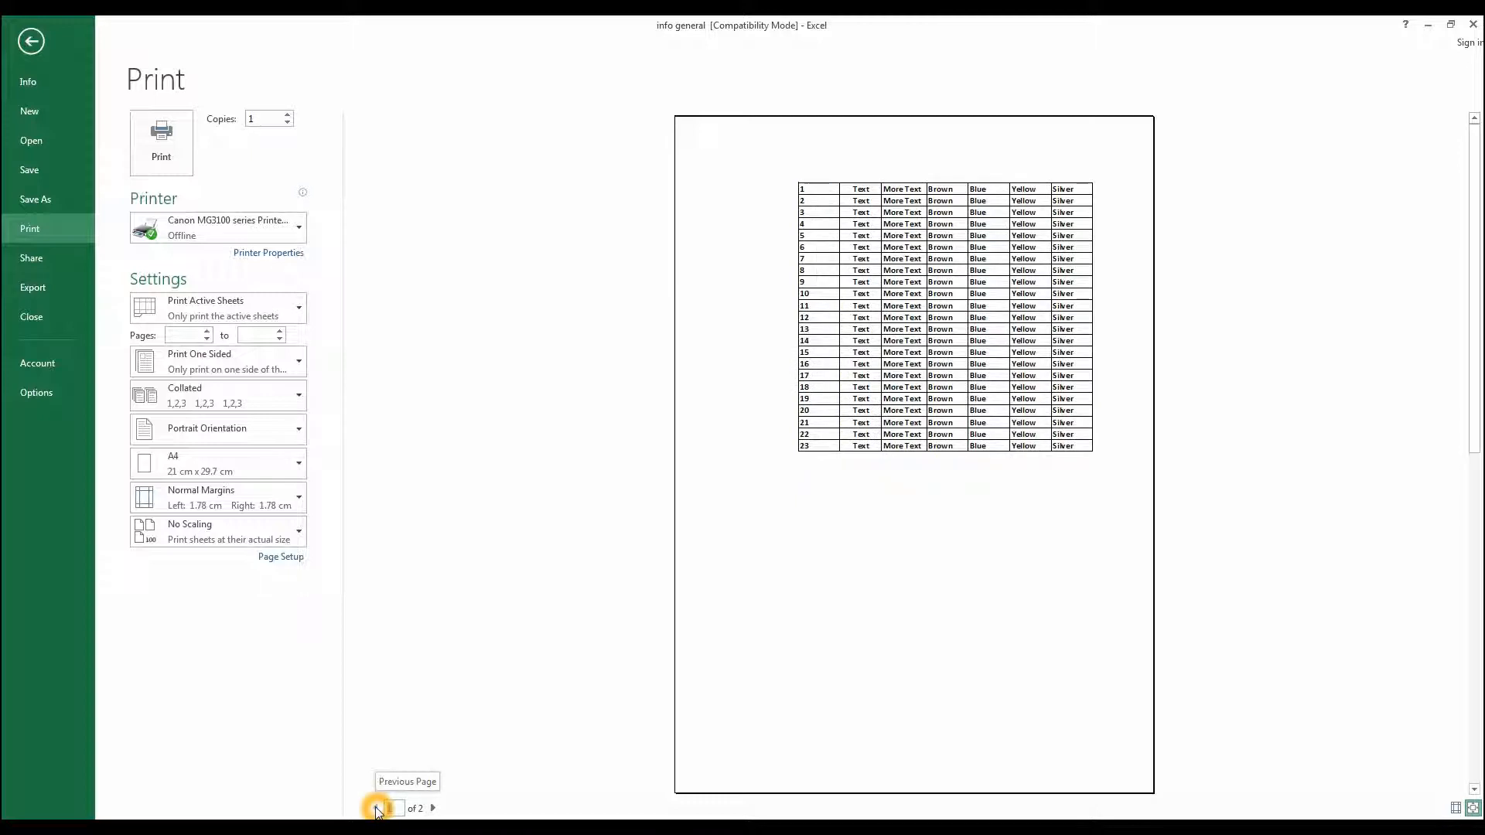
- Set the print range to Print Selection so only the selected table prints
{"action": "left_click", "coordinate": [201, 302]}
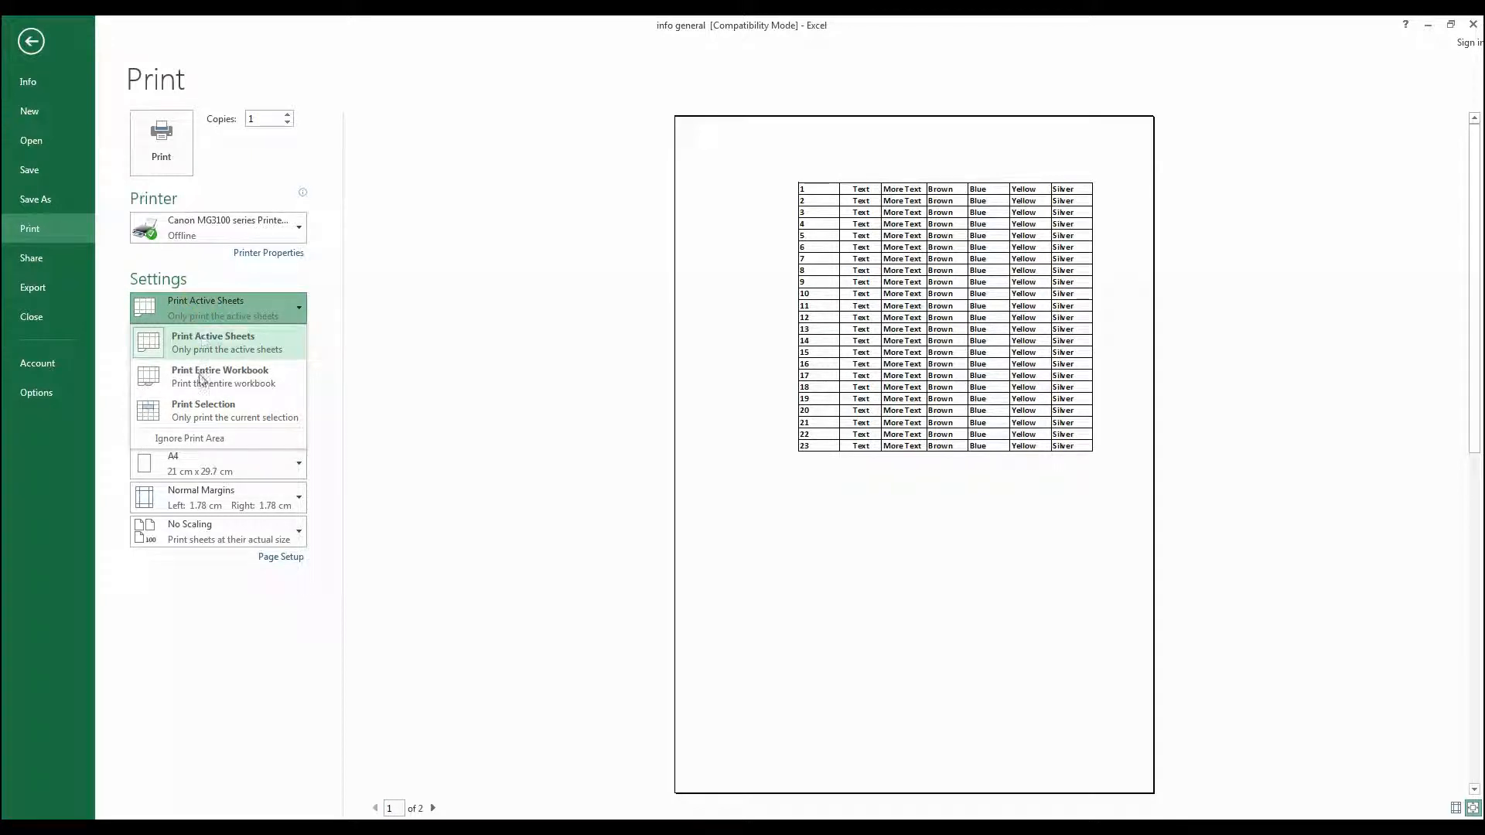
{"action": "left_click", "coordinate": [201, 415]}
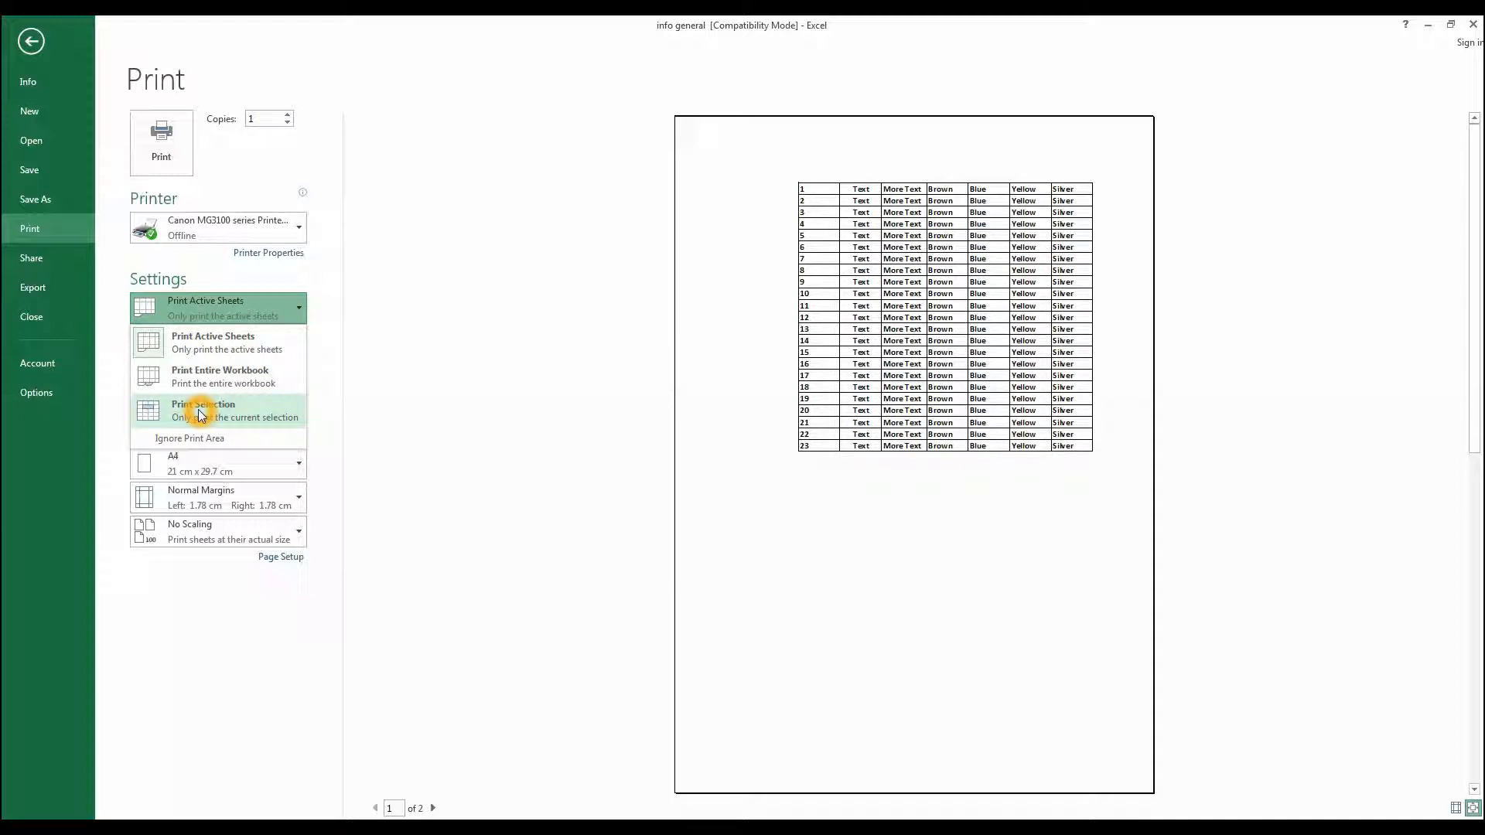
{"action": "left_click", "coordinate": [201, 414]}
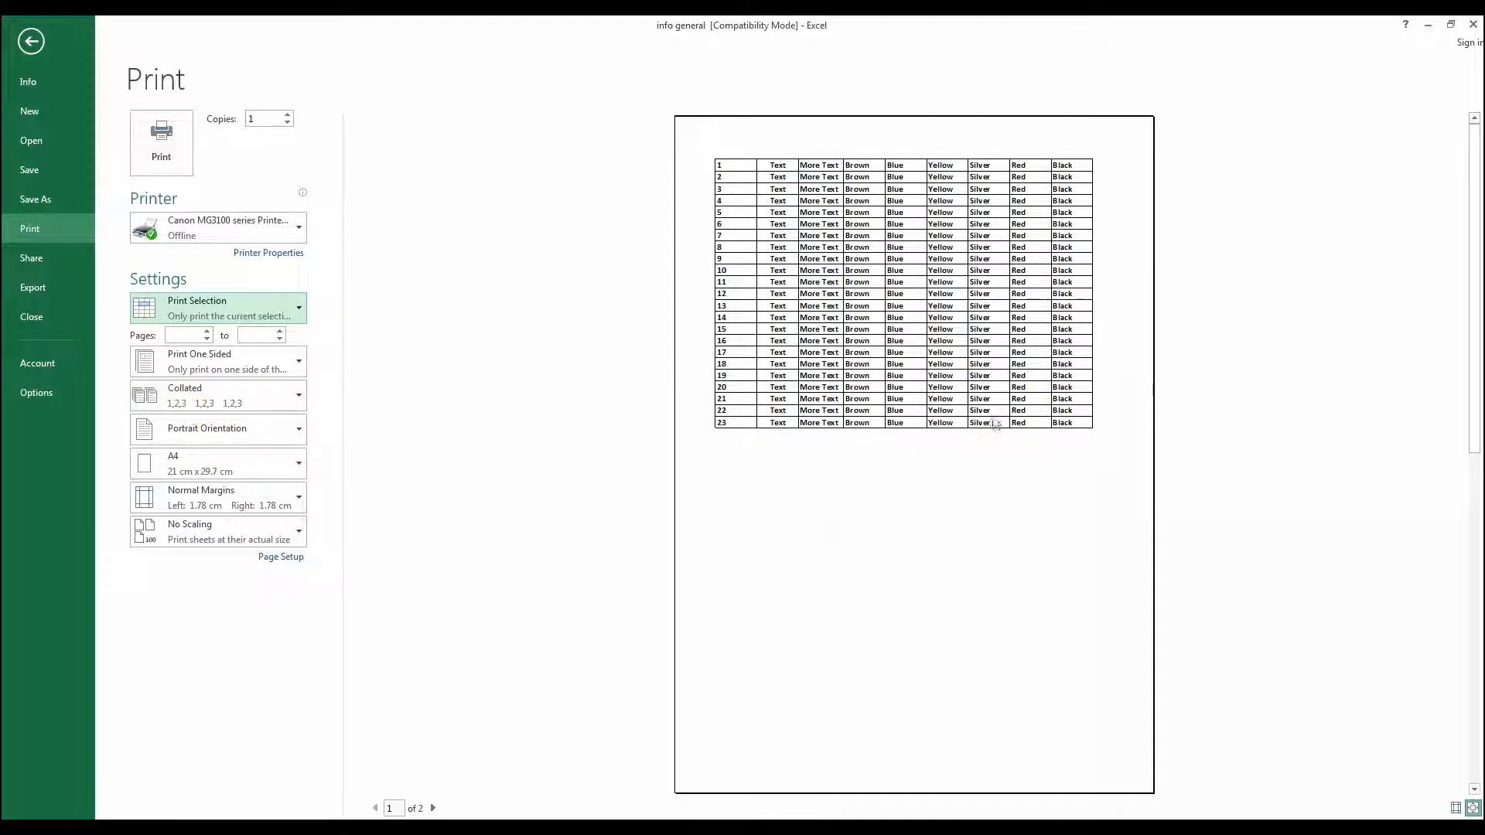
- Change the page orientation to Landscape Orientation
{"action": "left_click", "coordinate": [180, 532]}
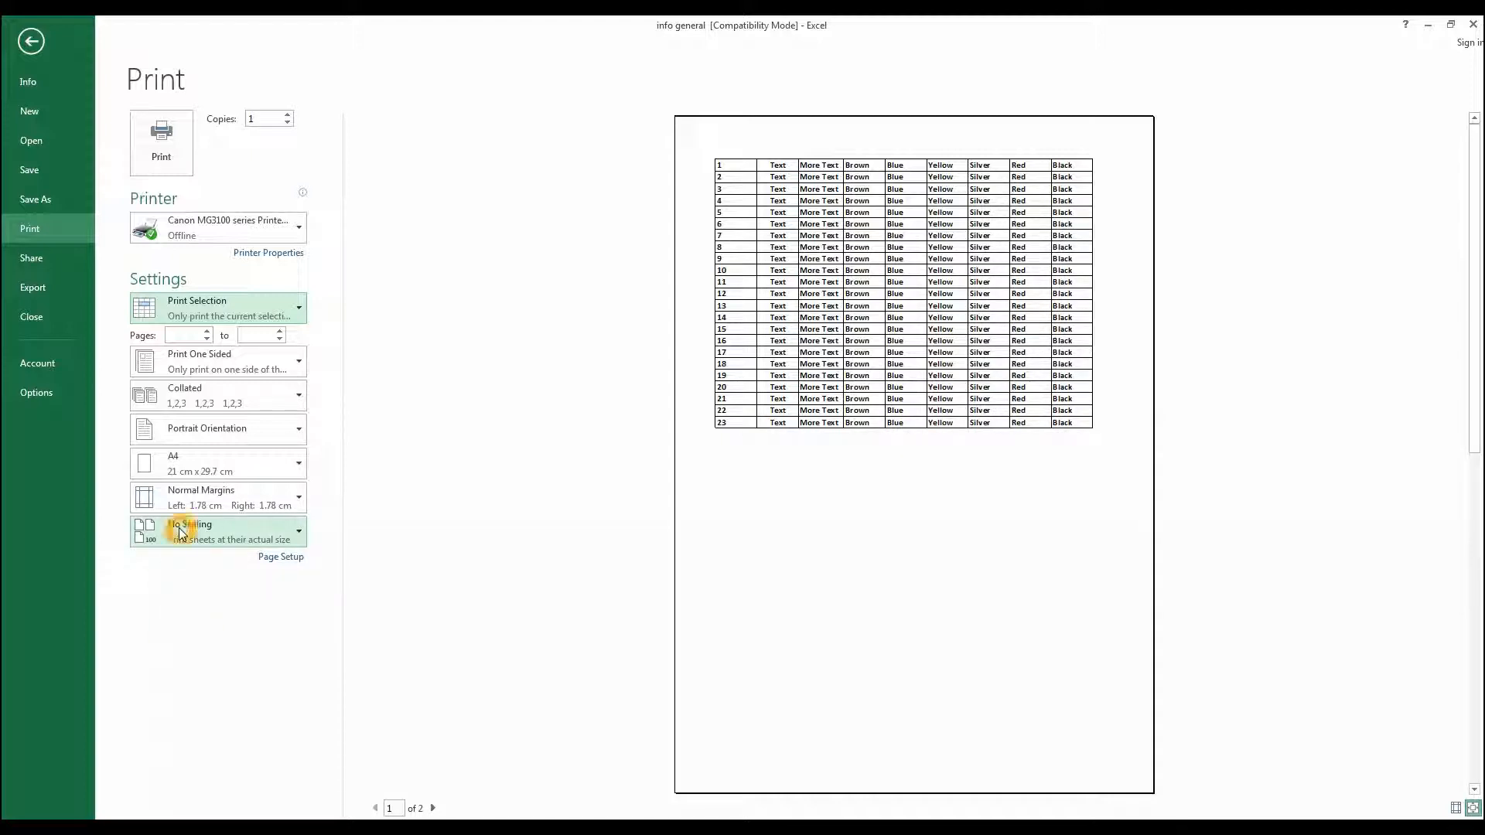
{"action": "left_click", "coordinate": [183, 433]}
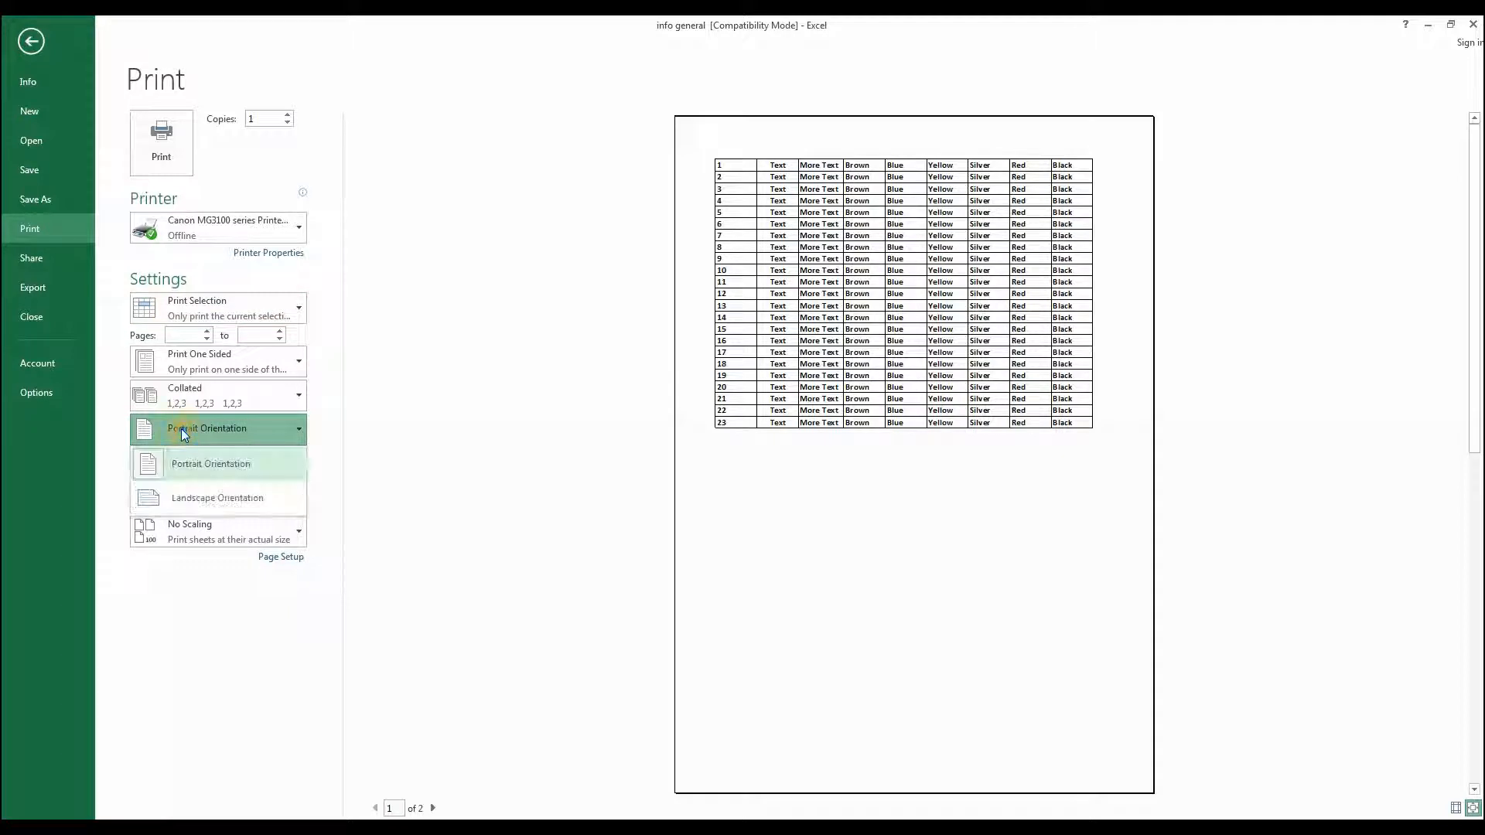
{"action": "left_click", "coordinate": [192, 501]}
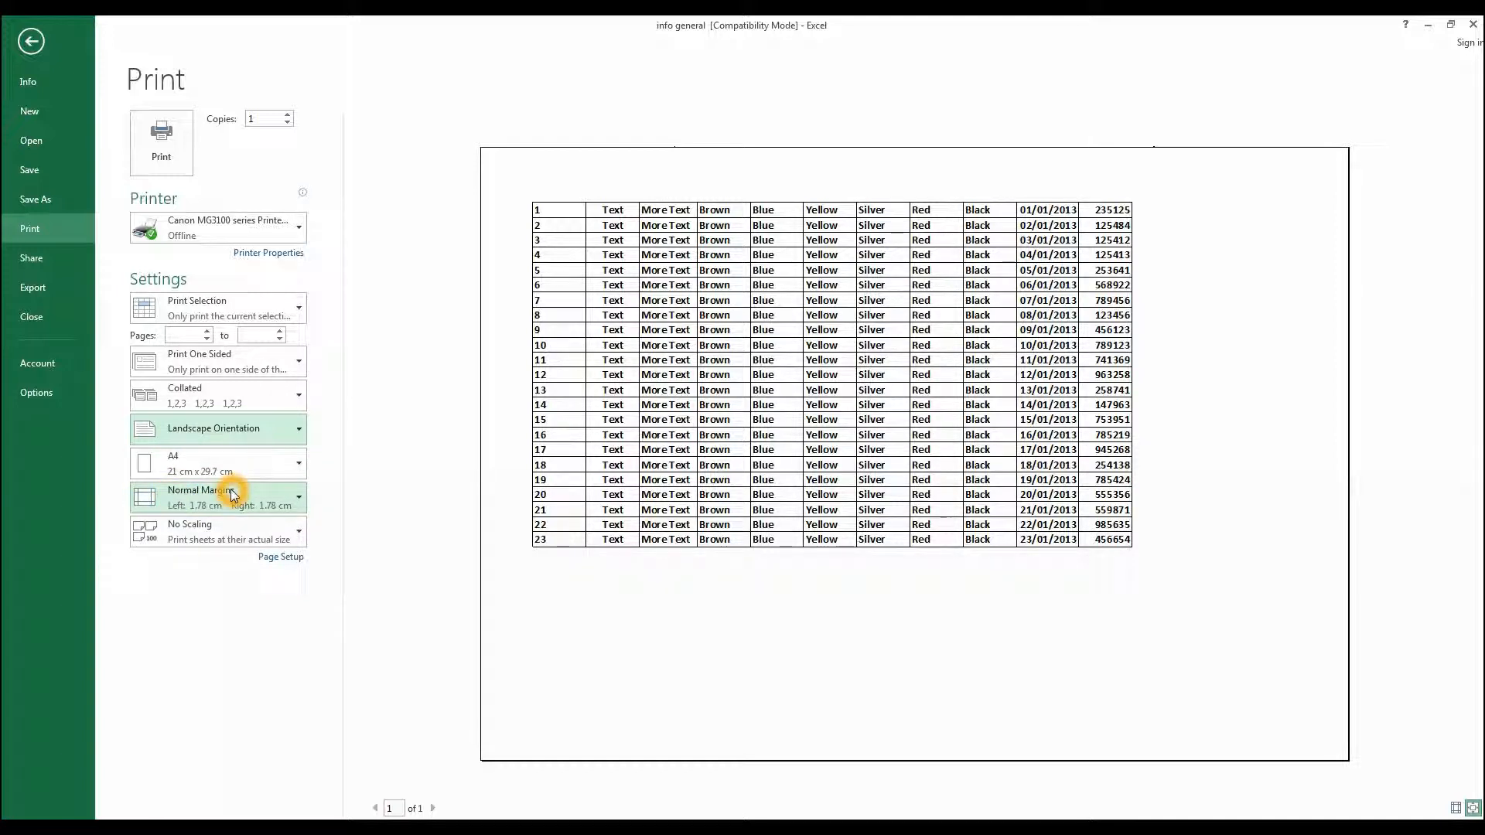
- Set the page margins to the Narrow preset
{"action": "left_click", "coordinate": [189, 495]}
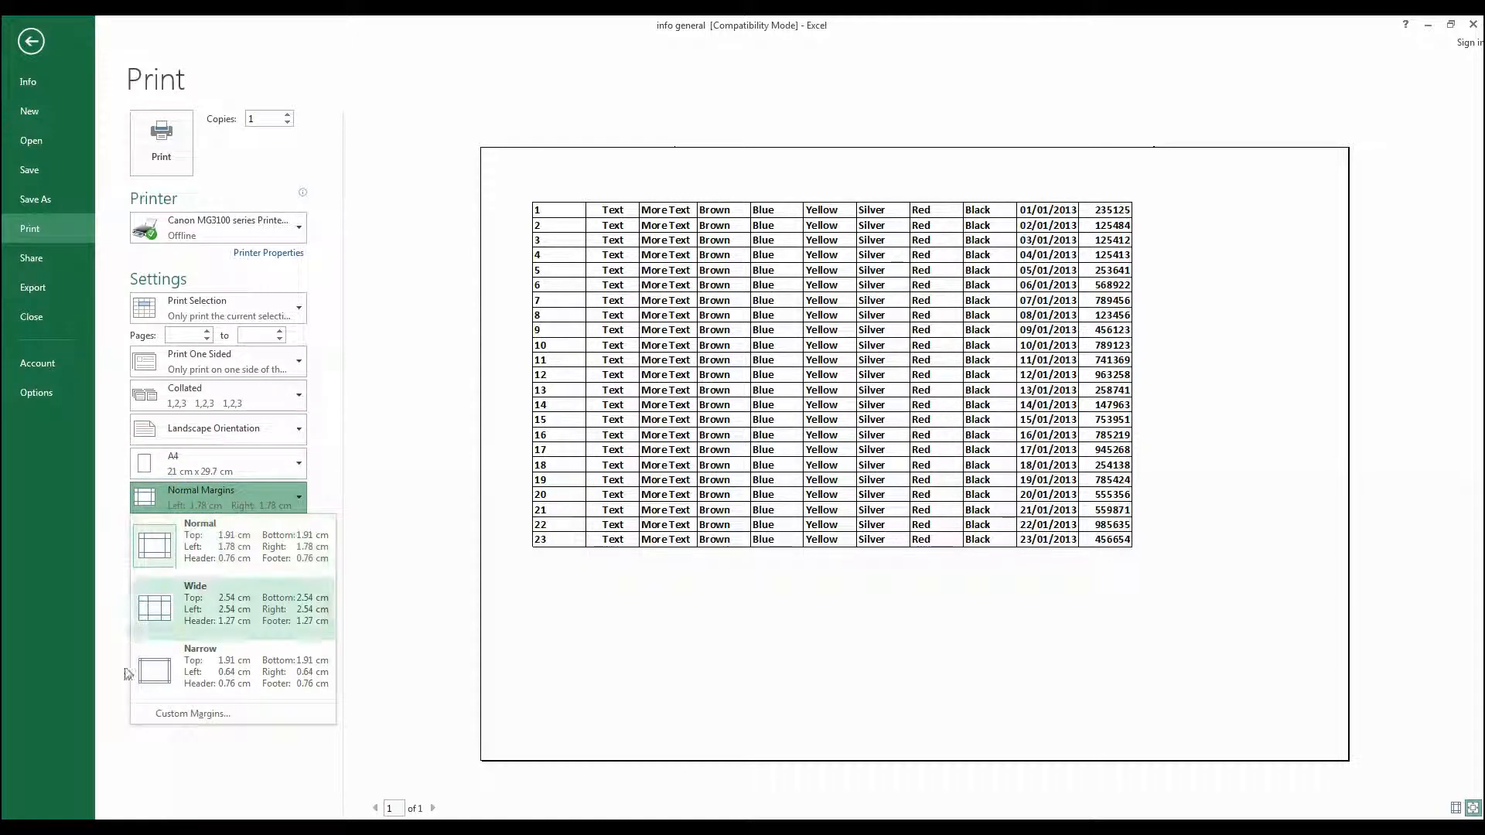
{"action": "left_click", "coordinate": [164, 677]}
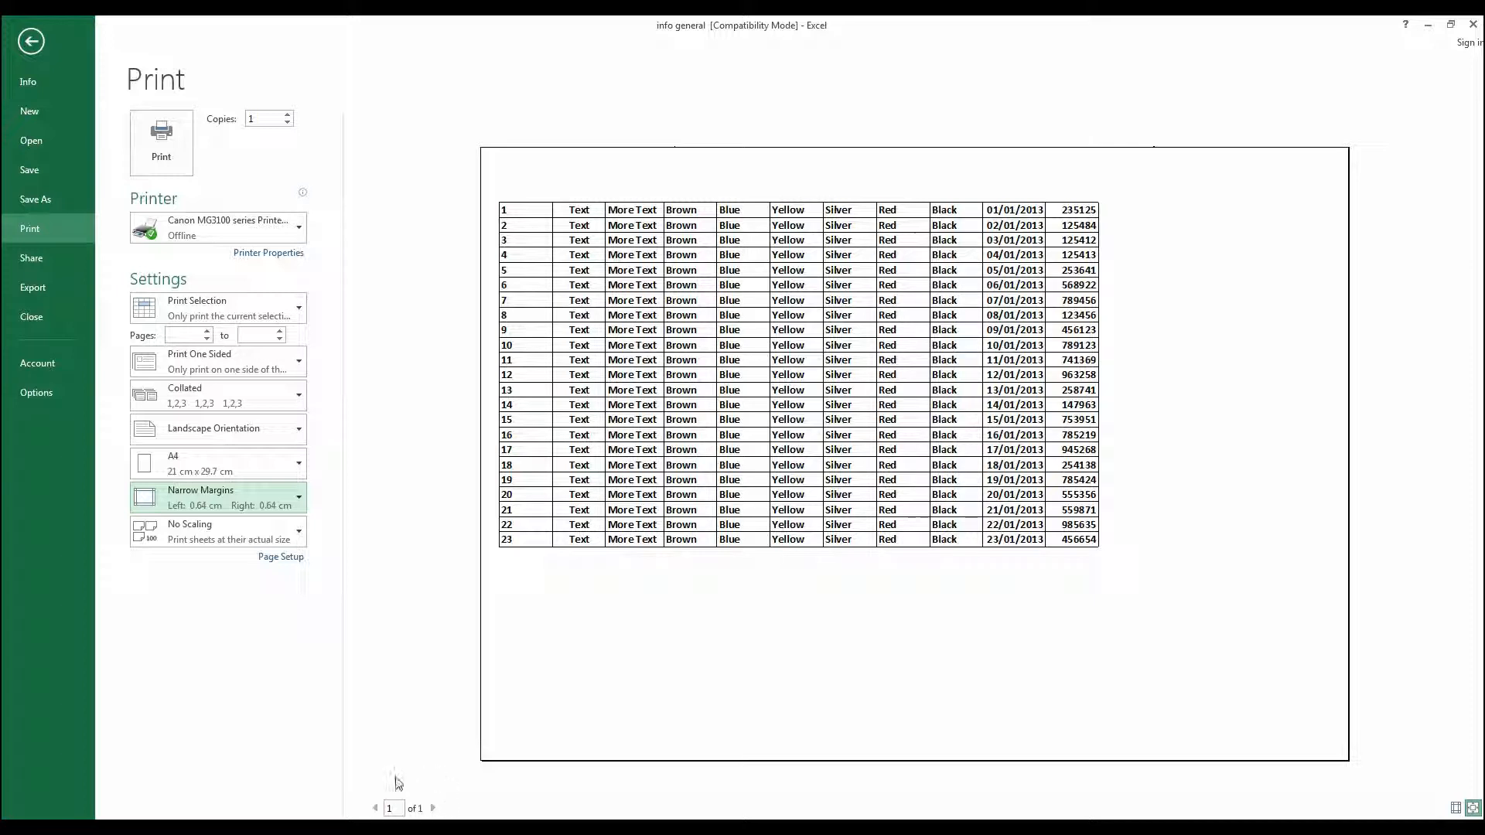
{"action": "left_click", "coordinate": [375, 803]}
{"action": "left_click", "coordinate": [395, 804]}
{"action": "left_click", "coordinate": [765, 749]}
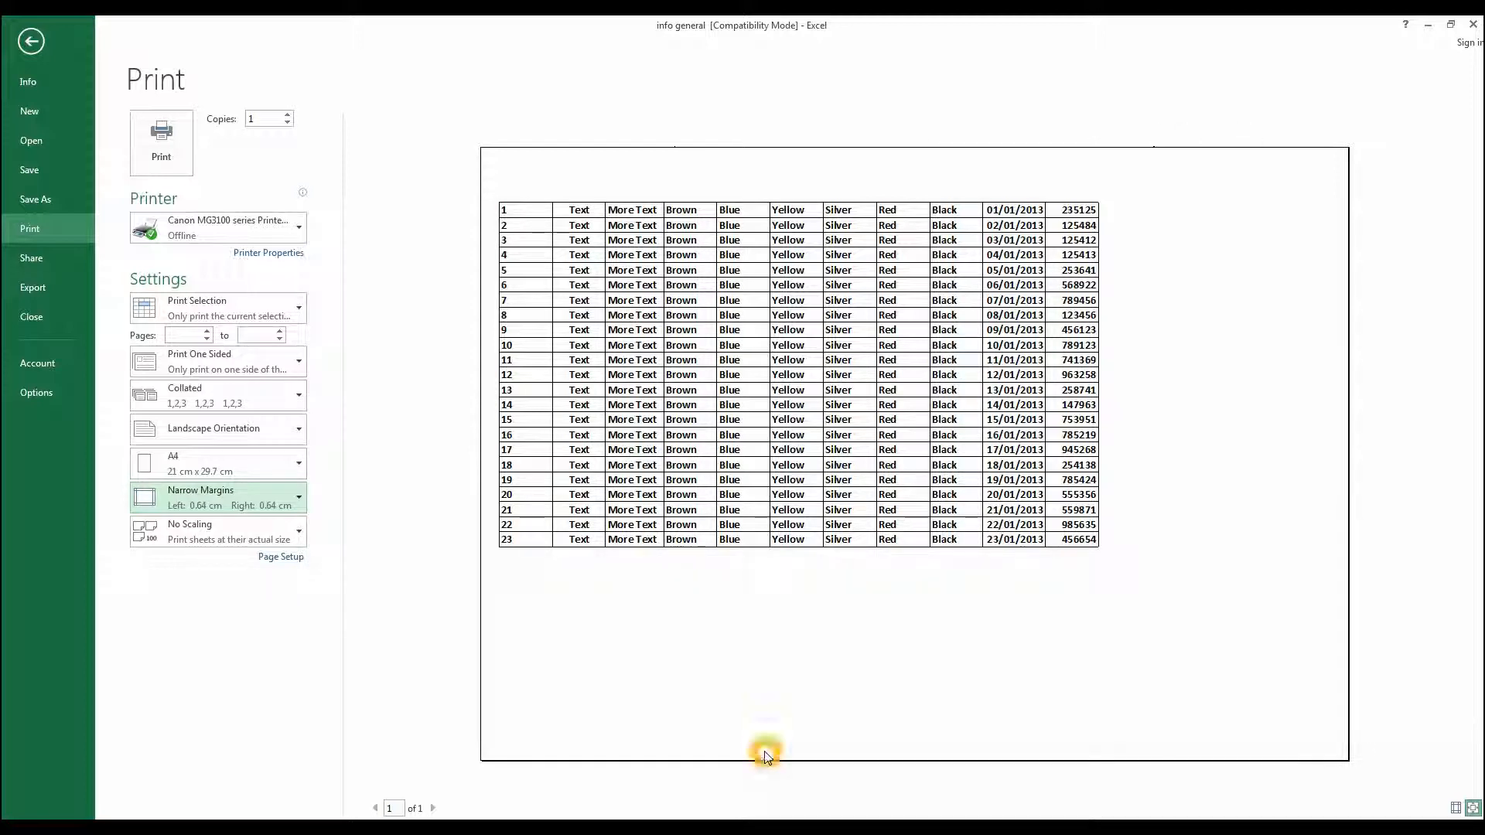
- Browse the list of available printers and reselect Canon MG3100 series Printer (Copy 2)
{"action": "left_click", "coordinate": [350, 467]}
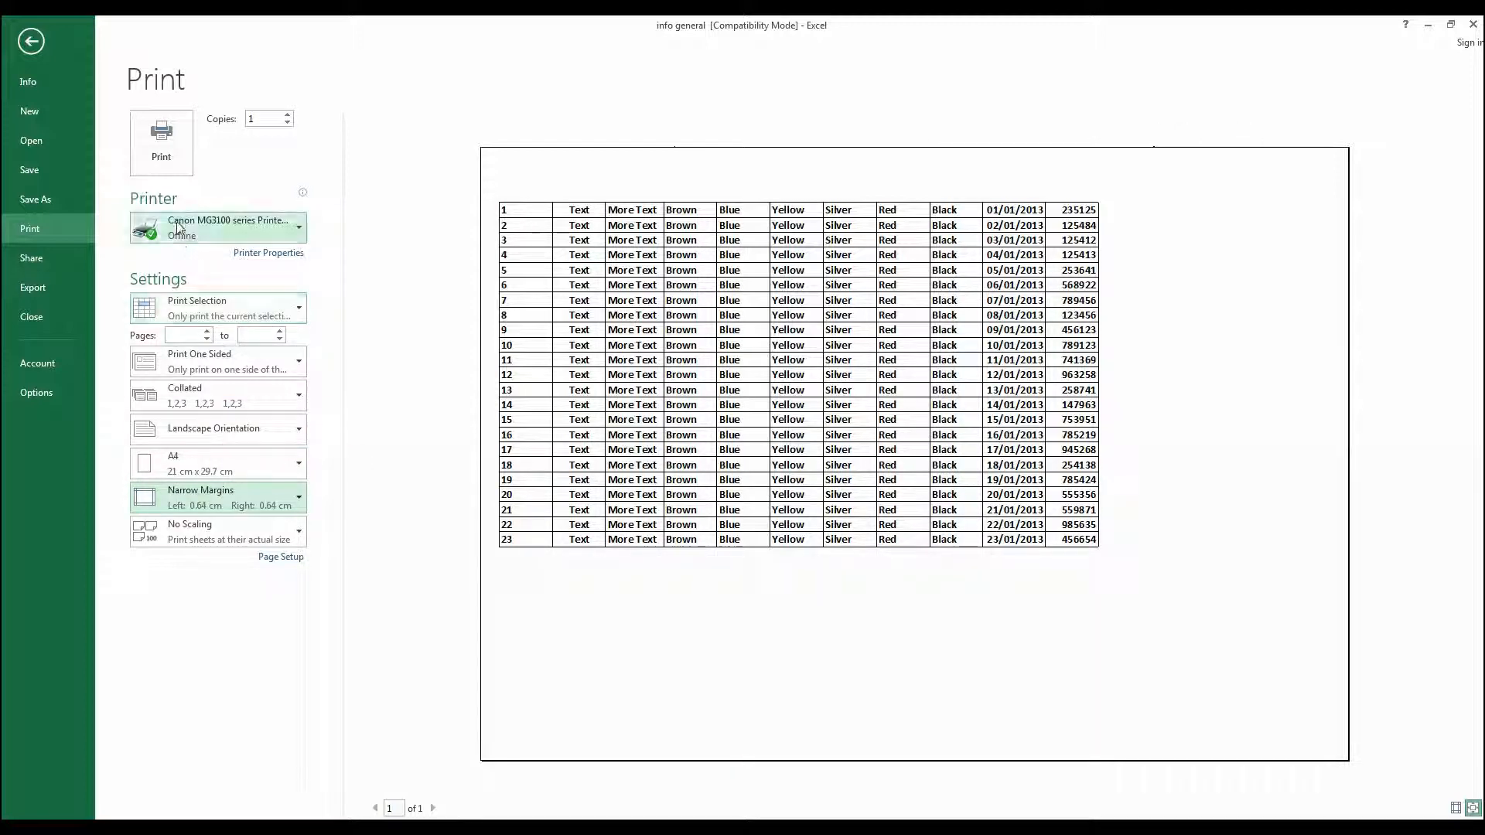
{"action": "mouse_move", "coordinate": [178, 225]}
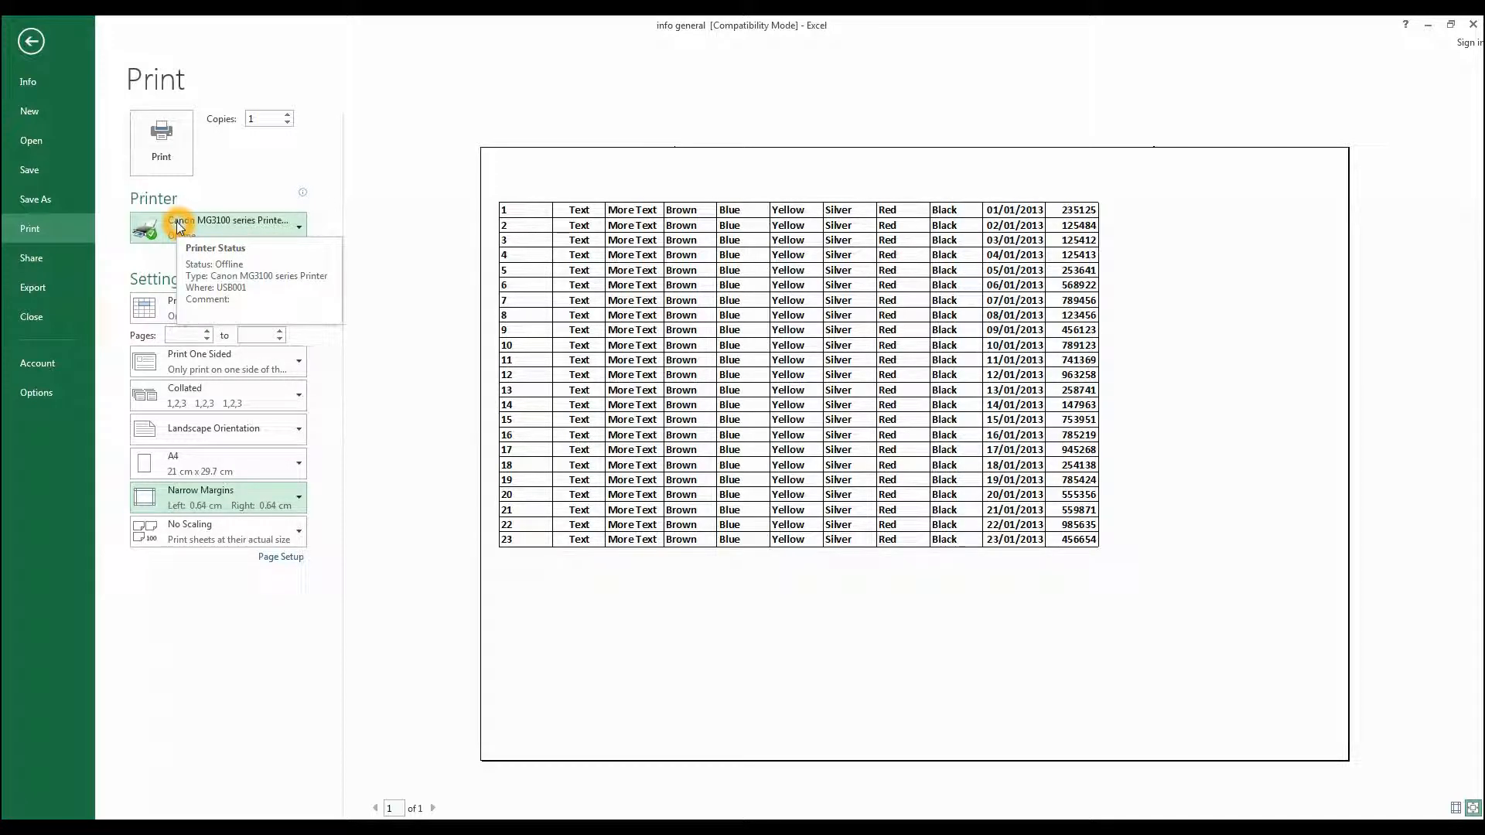
{"action": "left_click", "coordinate": [179, 226]}
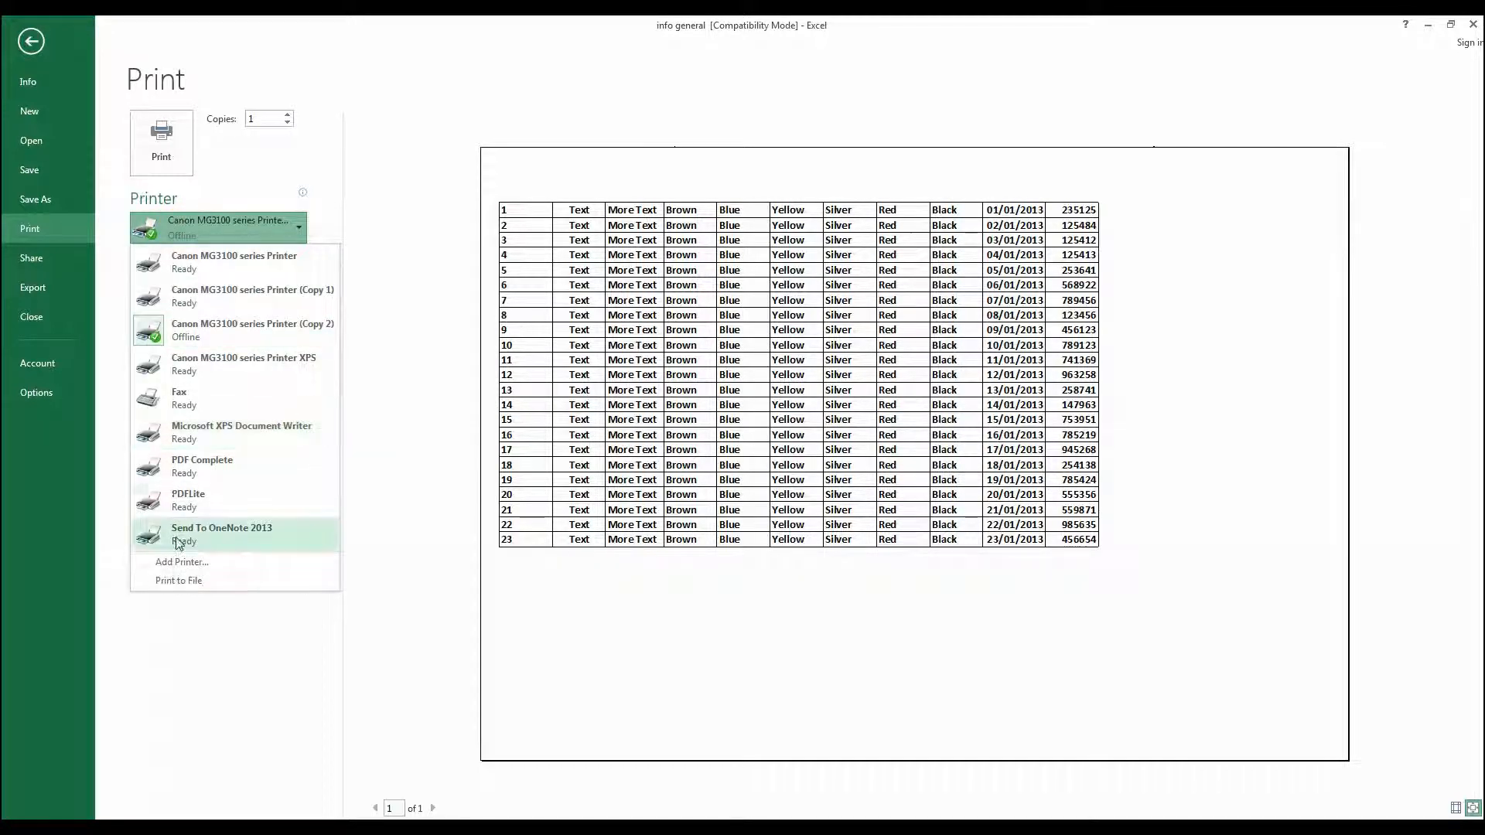
{"action": "left_click", "coordinate": [209, 499]}
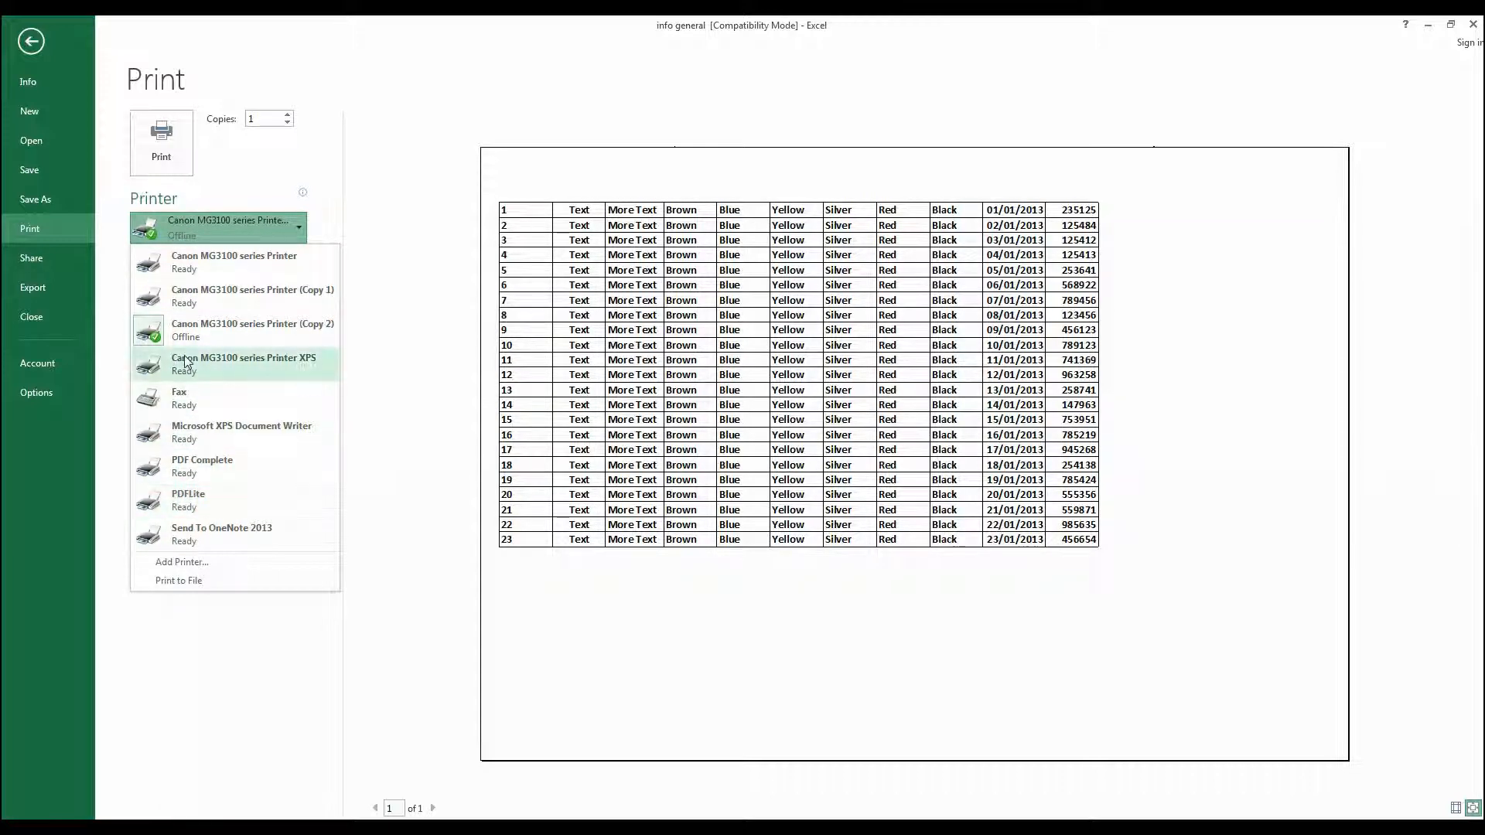
{"action": "left_click", "coordinate": [186, 329]}
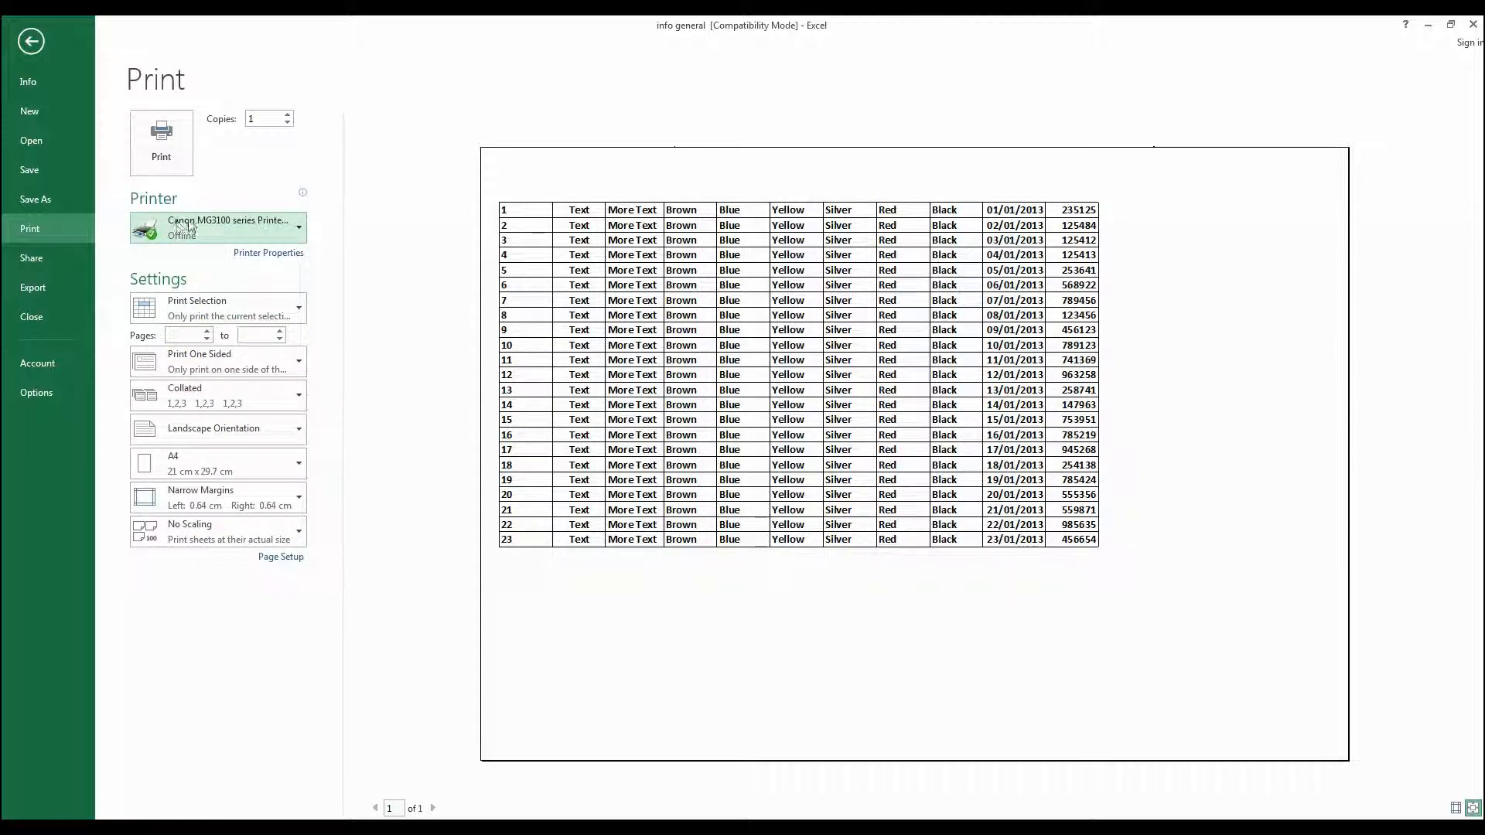
{"action": "mouse_move", "coordinate": [258, 222]}
{"action": "left_click", "coordinate": [225, 245]}
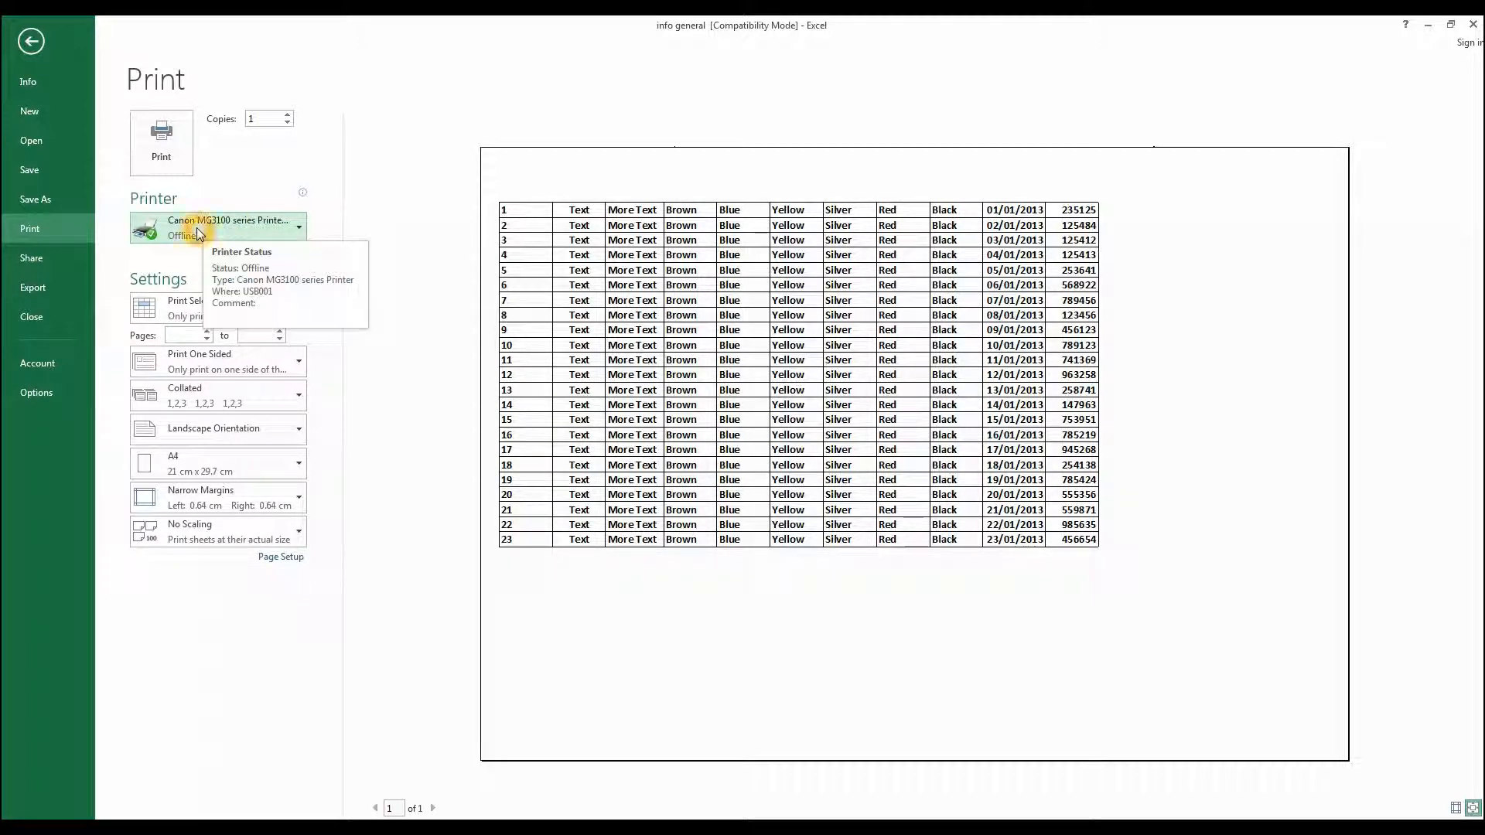